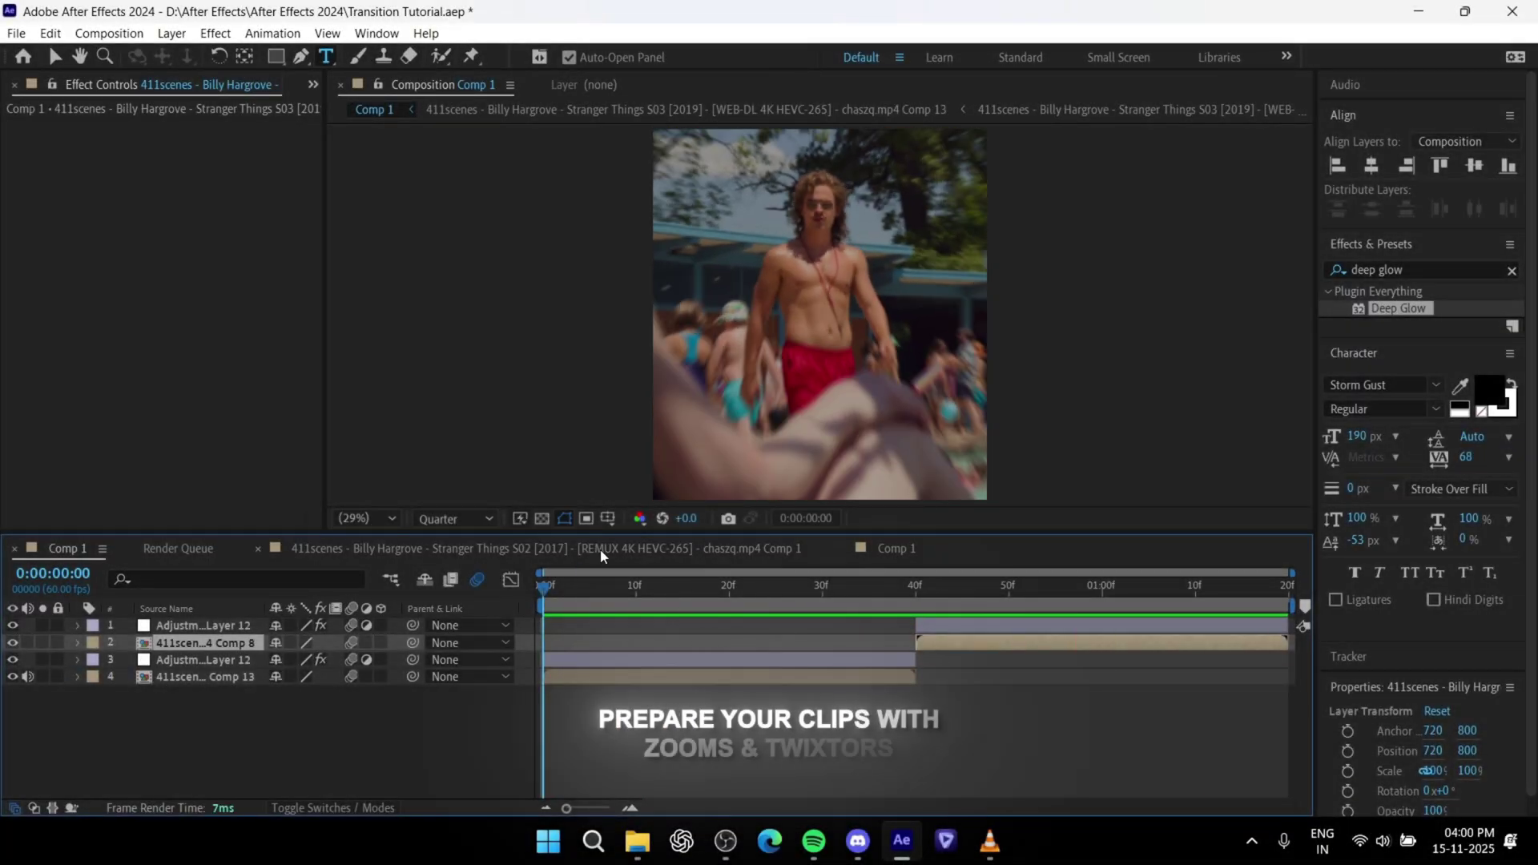
Step: Search for Motion Tile and apply it to the opening clip's layer
{"action": "left_click", "coordinate": [782, 620]}
{"action": "key", "text": "space"}
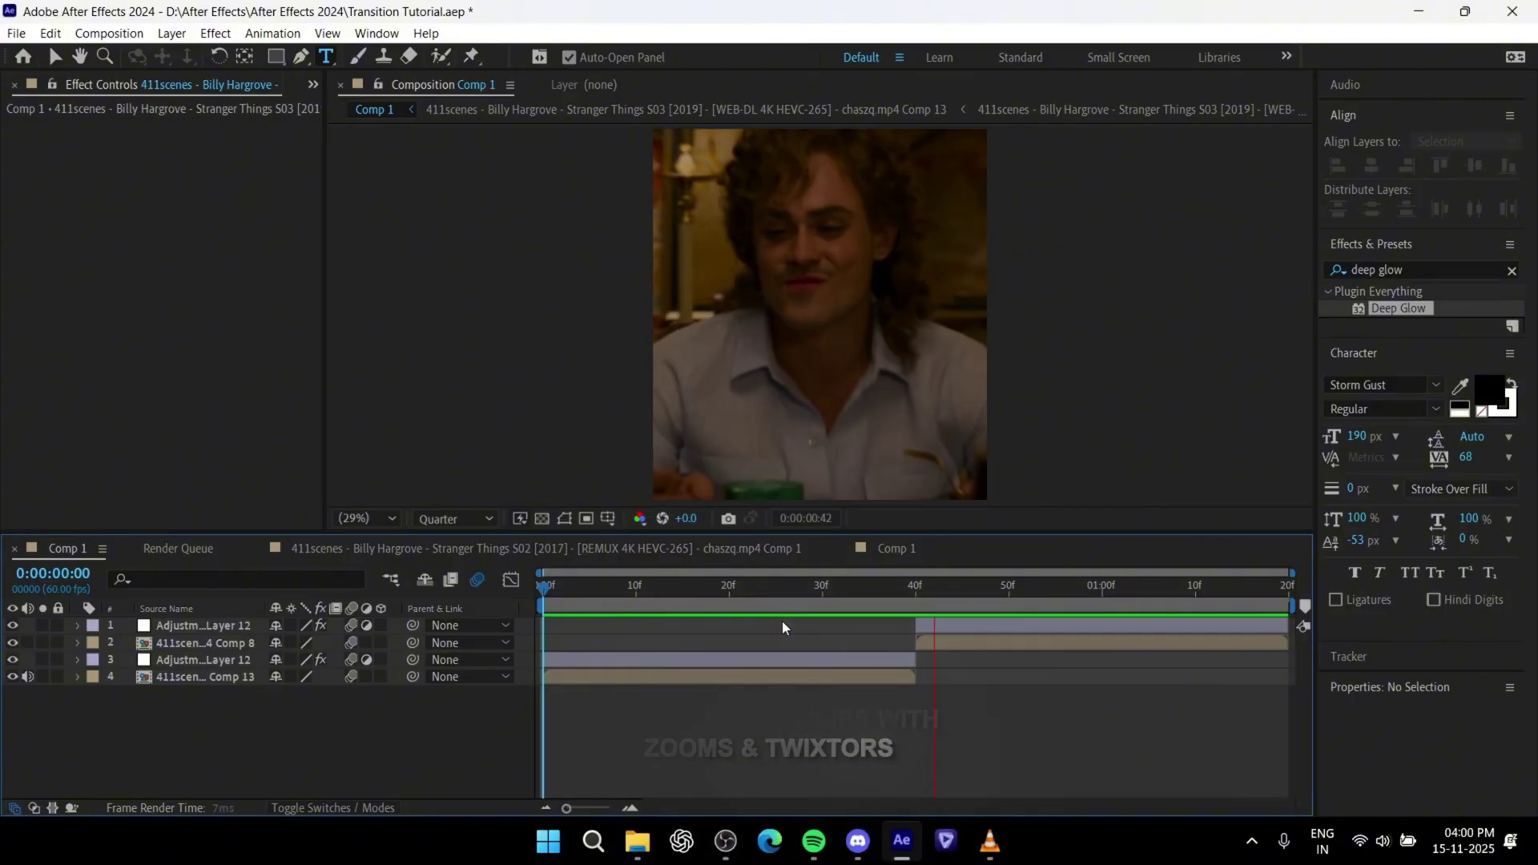
{"action": "key", "text": "space"}
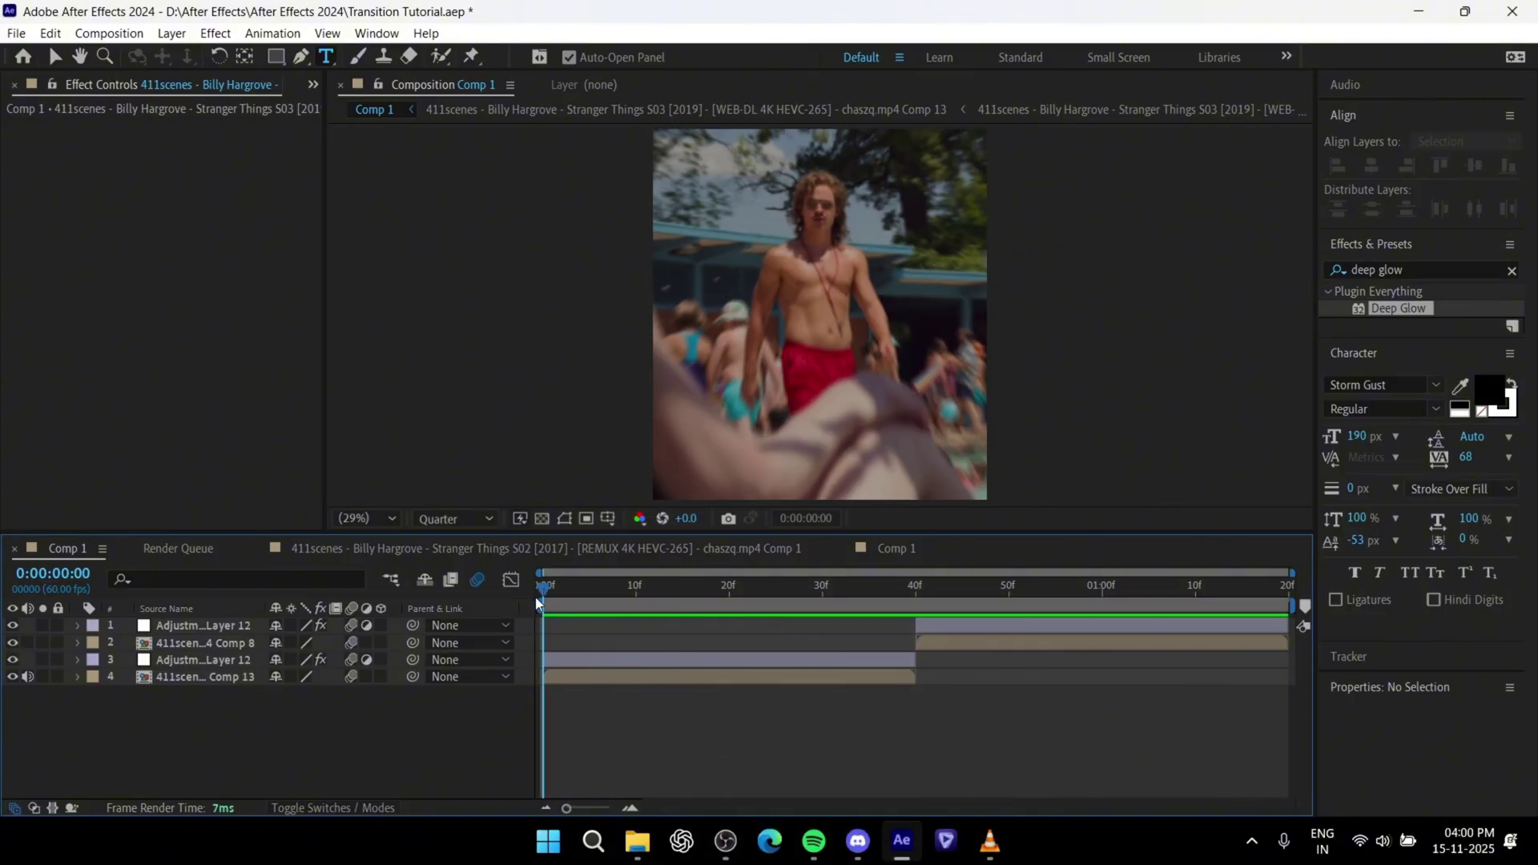
{"action": "left_click", "coordinate": [593, 679]}
{"action": "left_click", "coordinate": [1410, 270]}
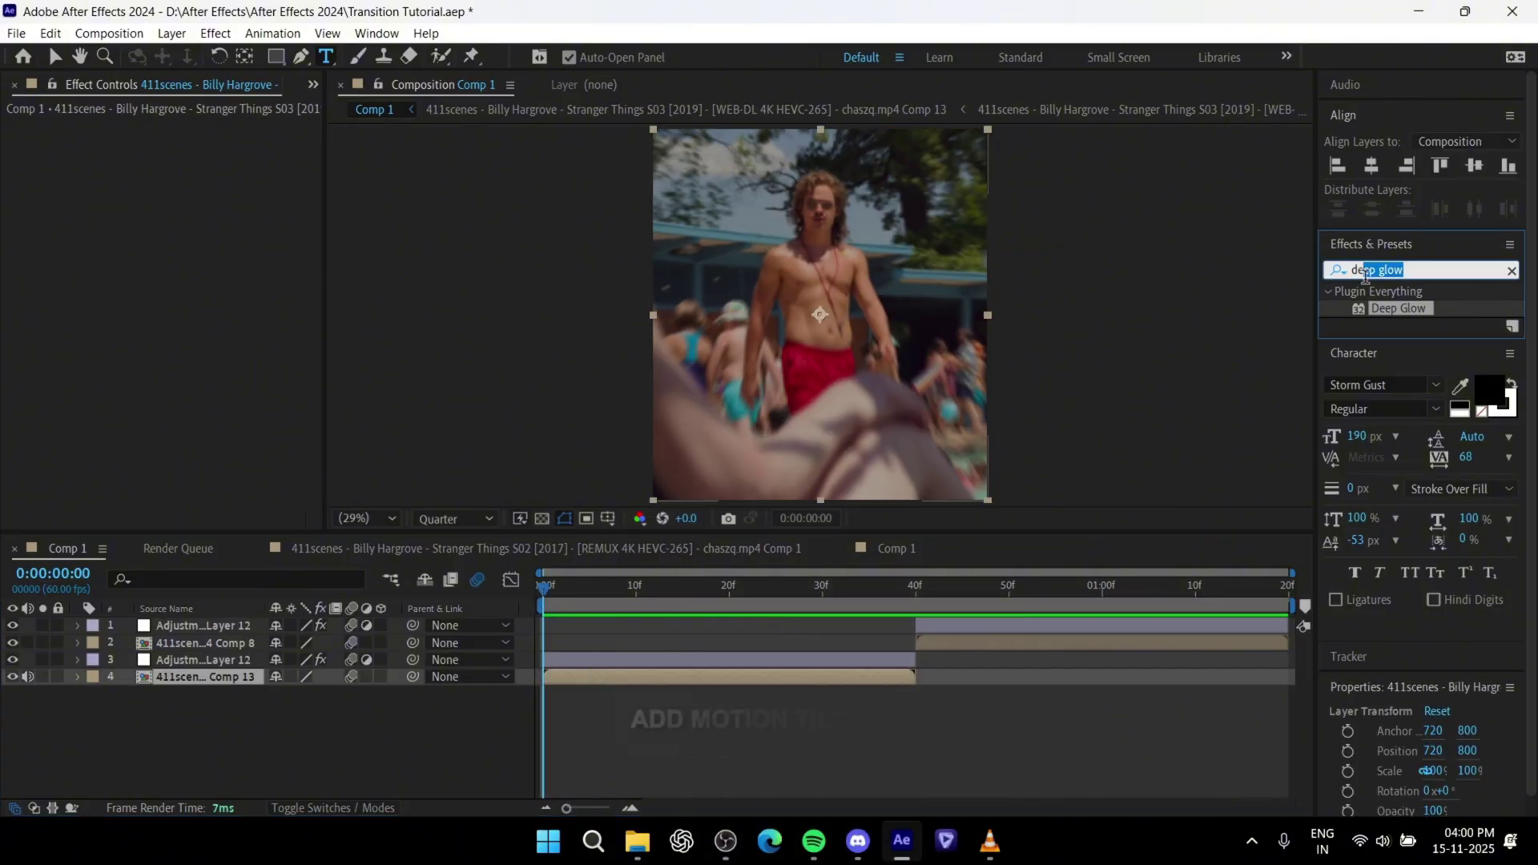
{"action": "type", "text": "motio"}
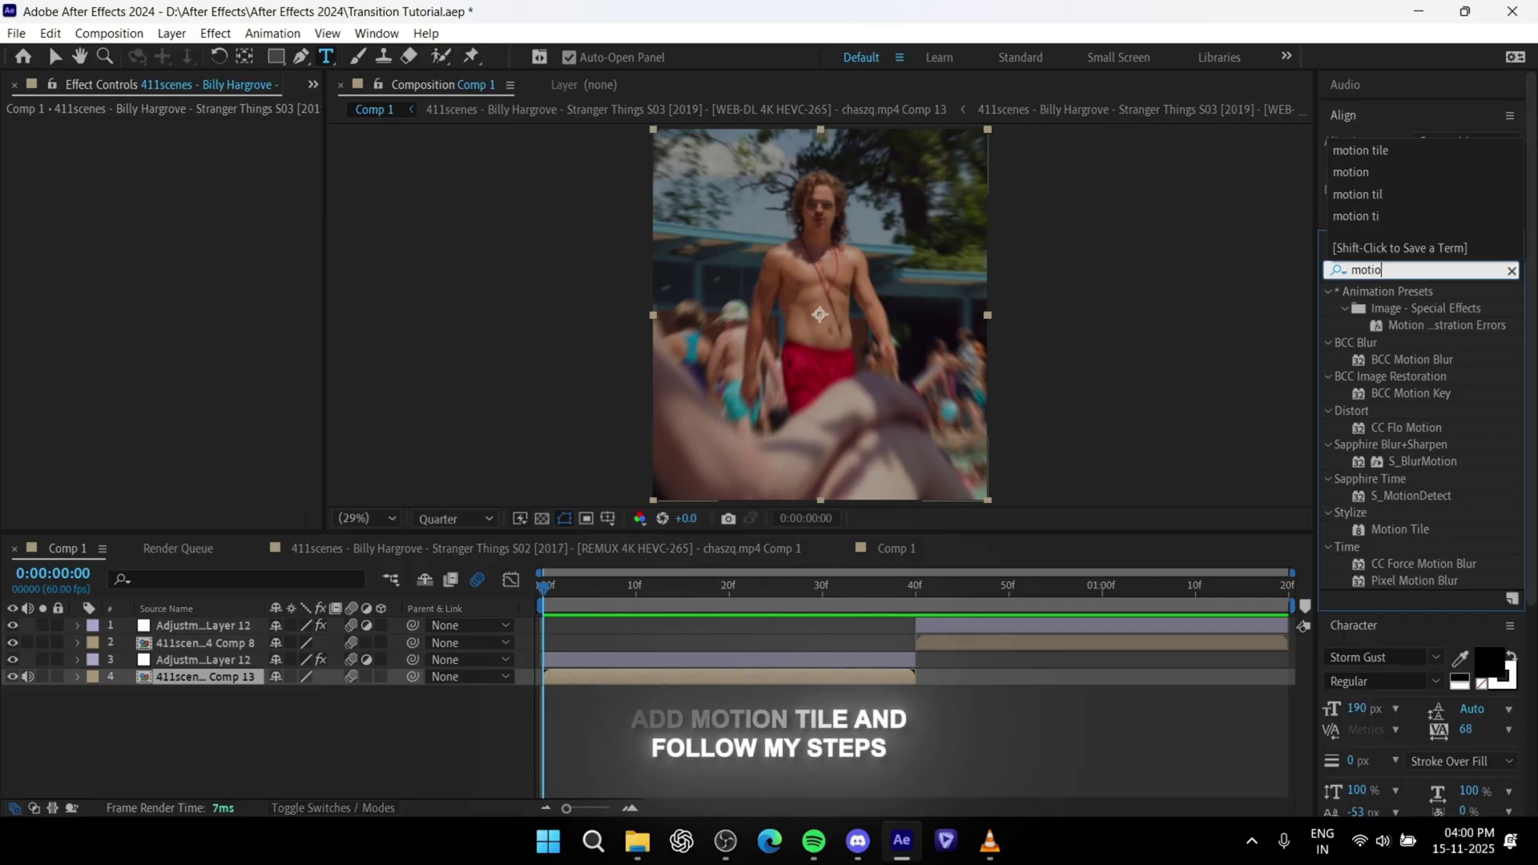
{"action": "type", "text": "n tile"}
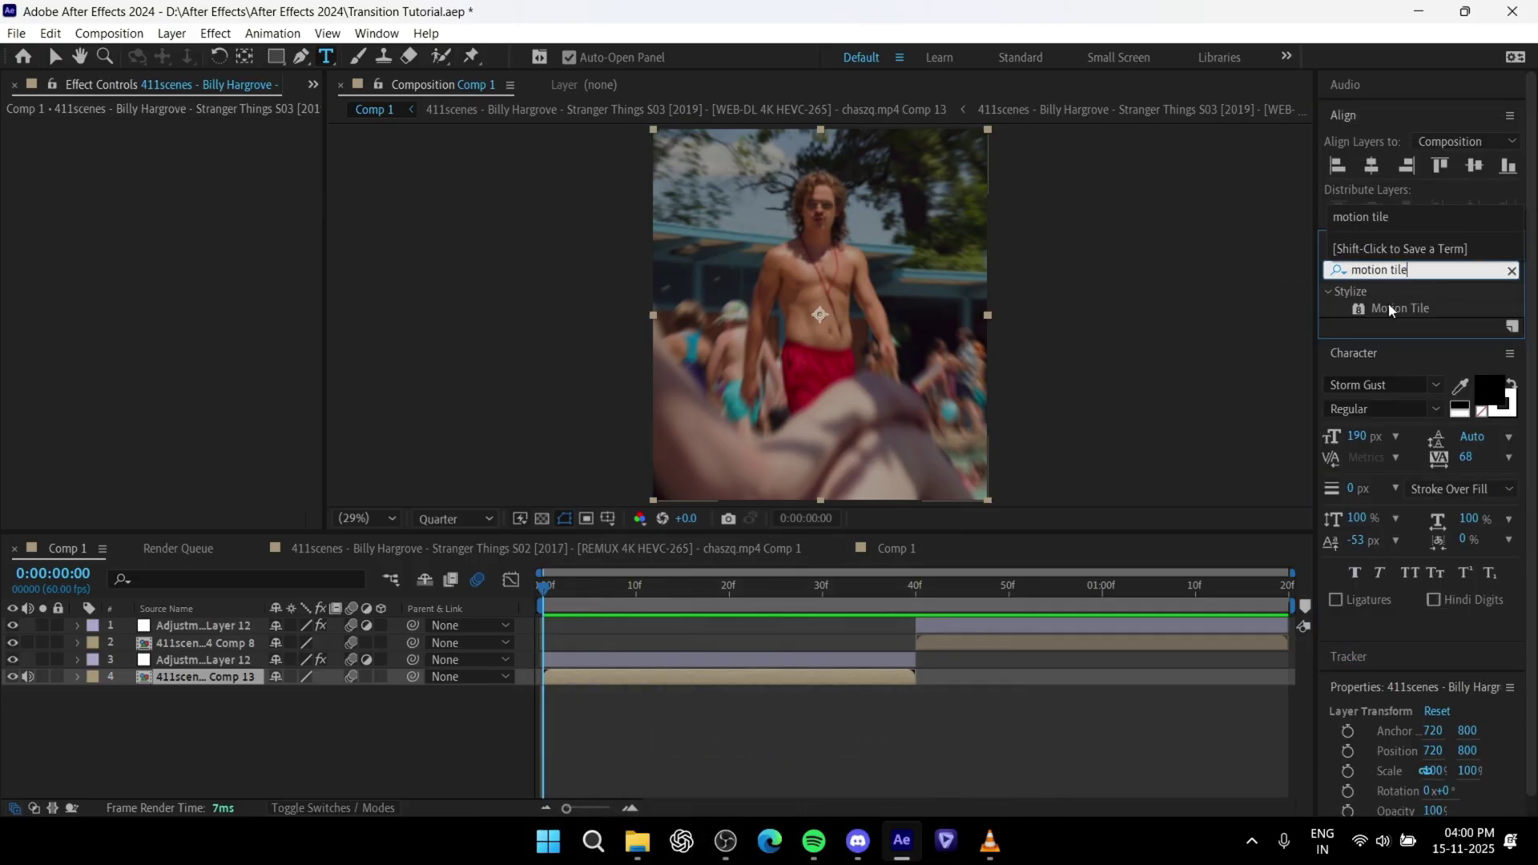
{"action": "left_click_drag", "start_coordinate": [1390, 310], "coordinate": [1004, 330]}
{"action": "left_click_drag", "start_coordinate": [217, 220], "coordinate": [215, 222]}
{"action": "key", "text": "v"}
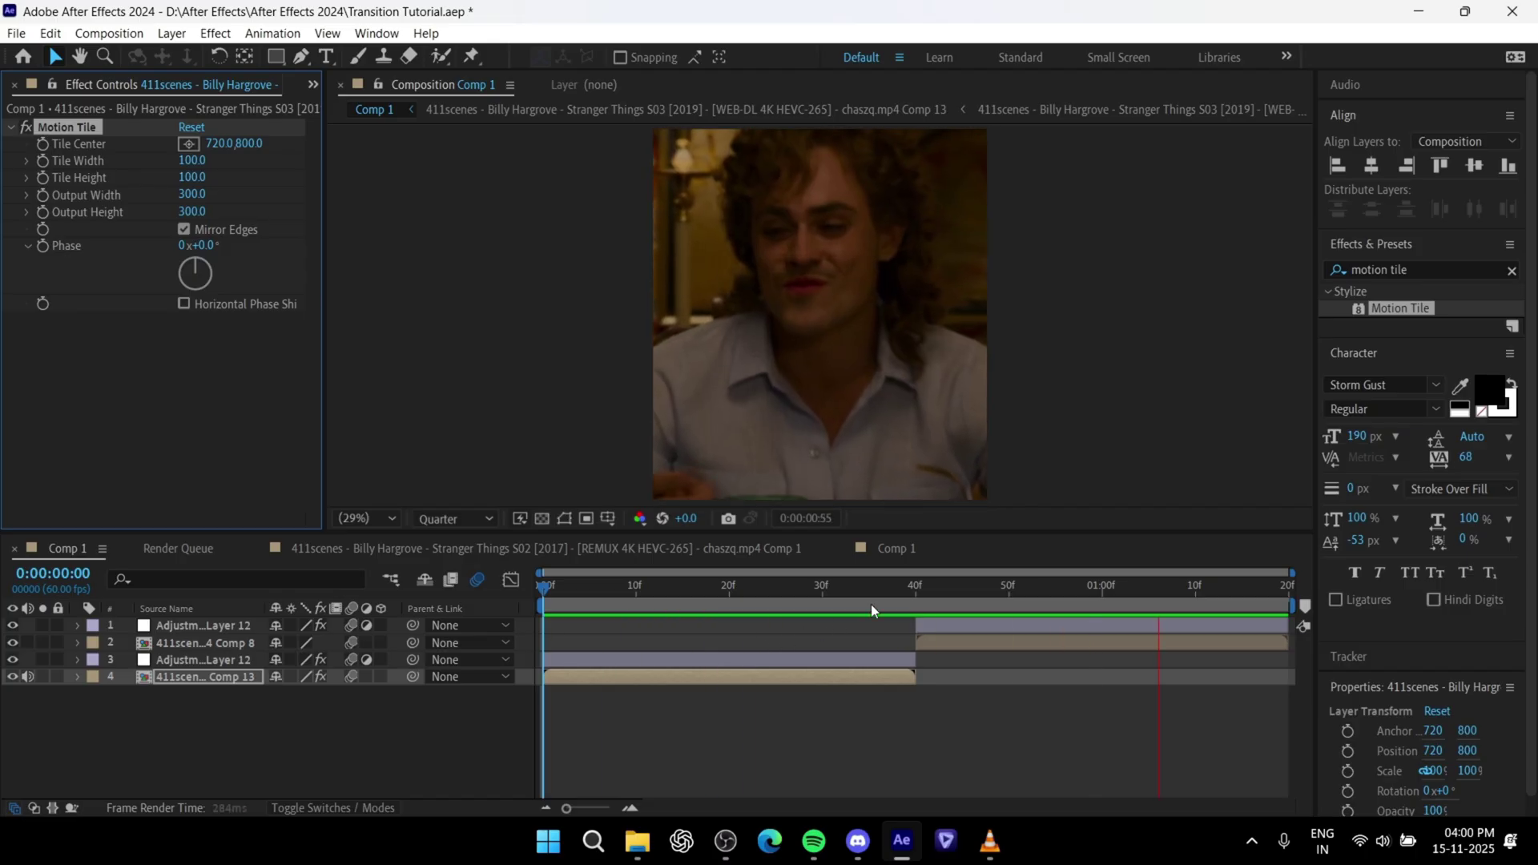
Step: Apply Motion Tile to the second clip with 300 output width and height, then preview
{"action": "left_click", "coordinate": [916, 594]}
{"action": "left_click", "coordinate": [950, 642]}
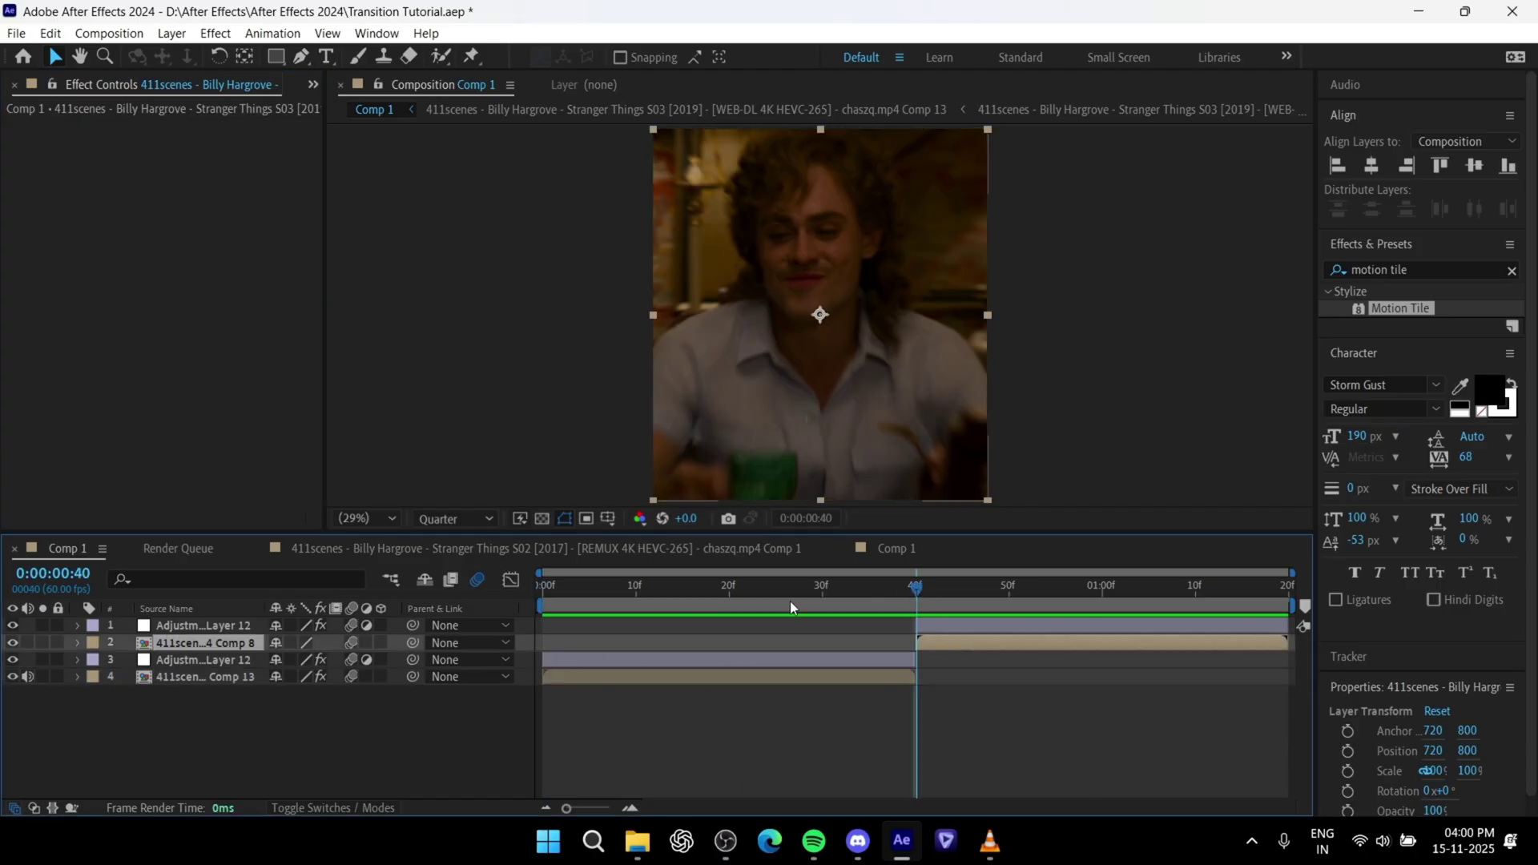
{"action": "left_click_drag", "start_coordinate": [1413, 315], "coordinate": [243, 254]}
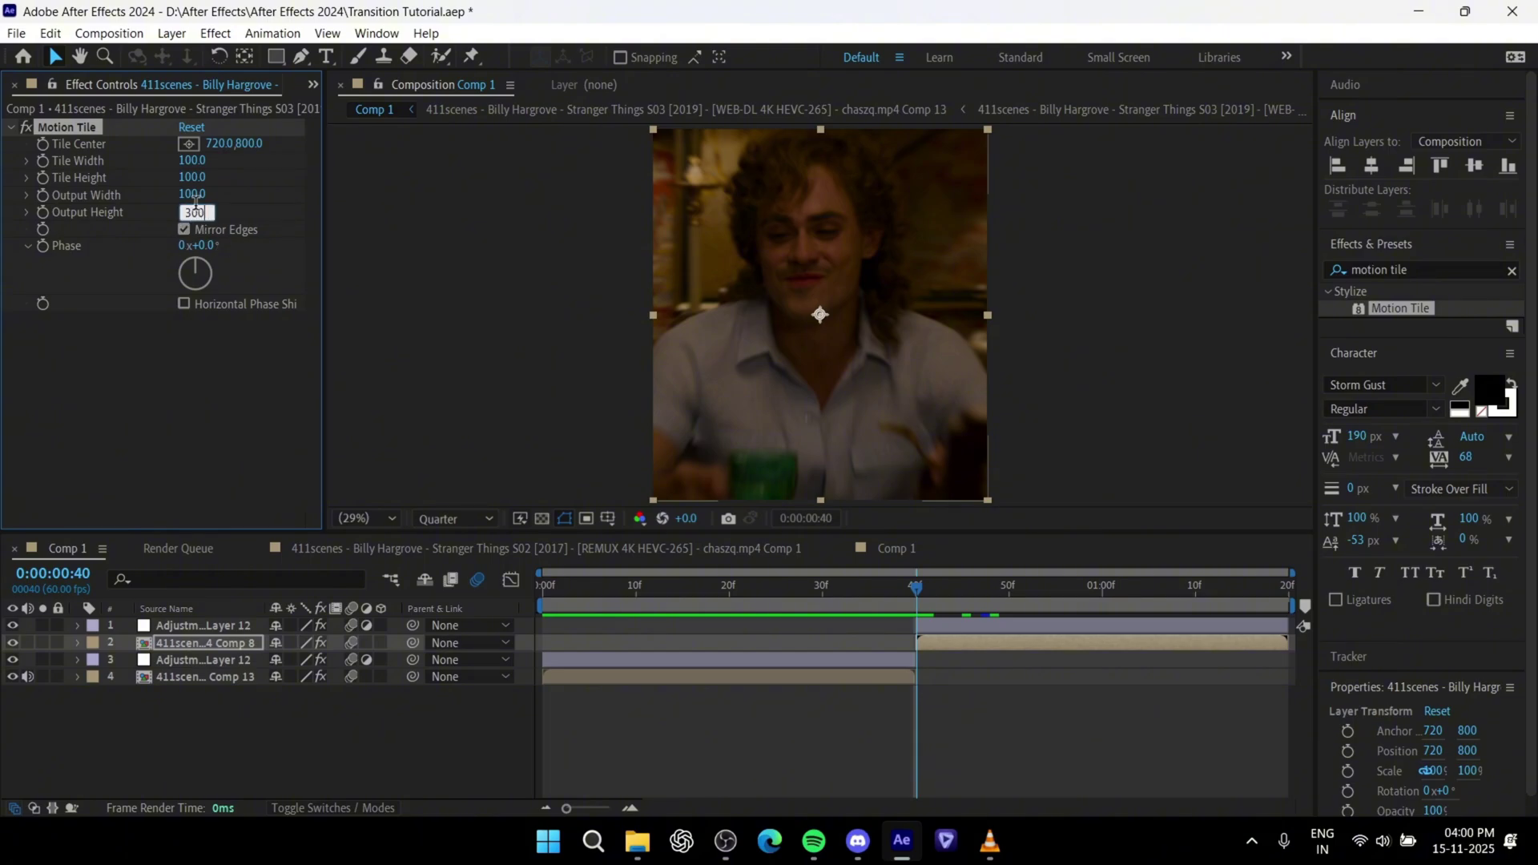
{"action": "key", "text": "Return"}
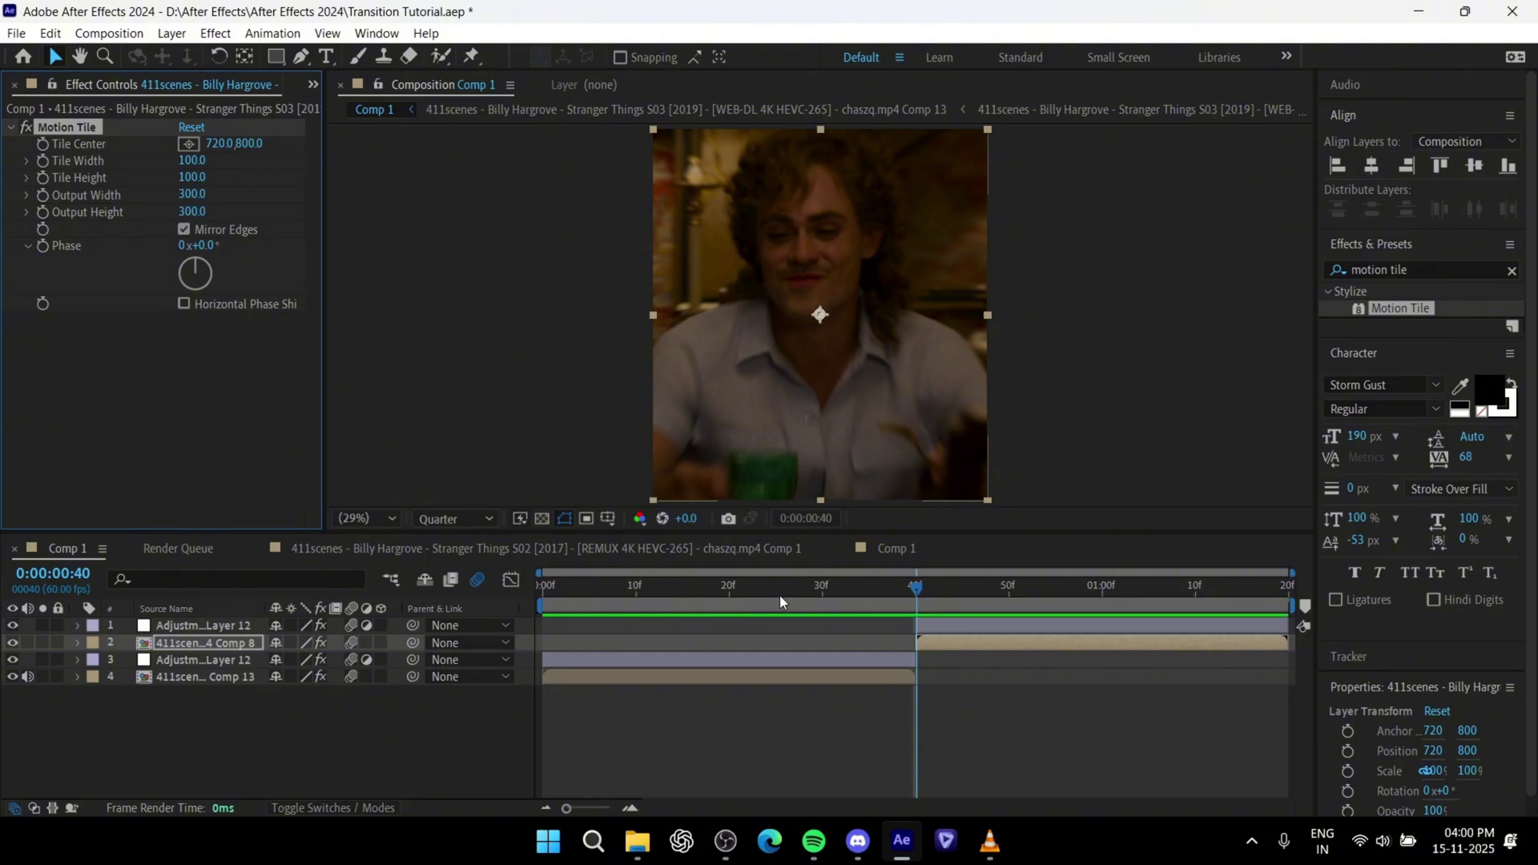
{"action": "key", "text": "space"}
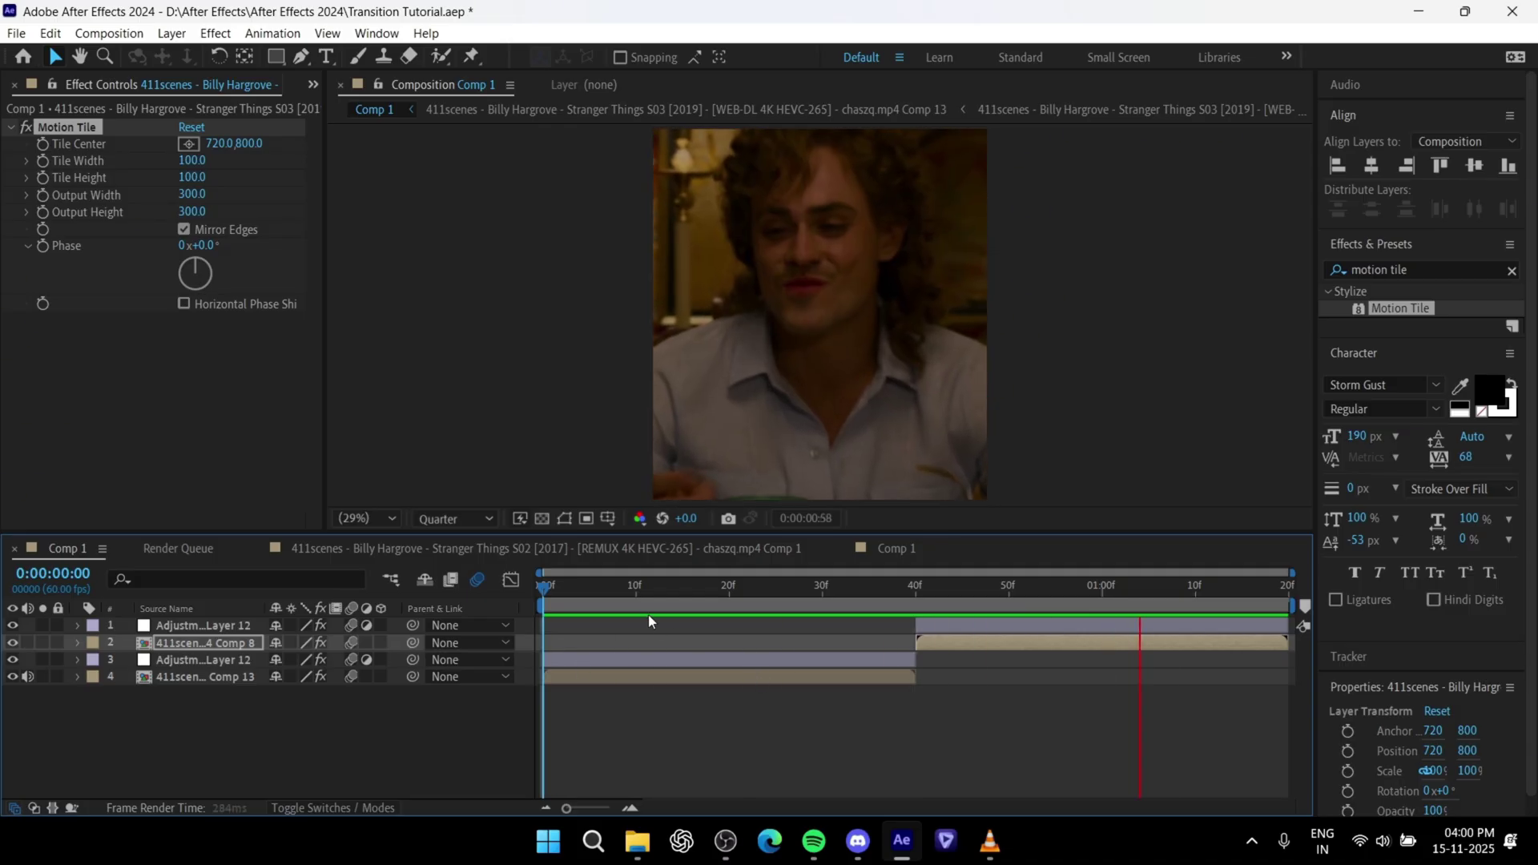
{"action": "key", "text": "space"}
{"action": "left_click", "coordinate": [610, 677]}
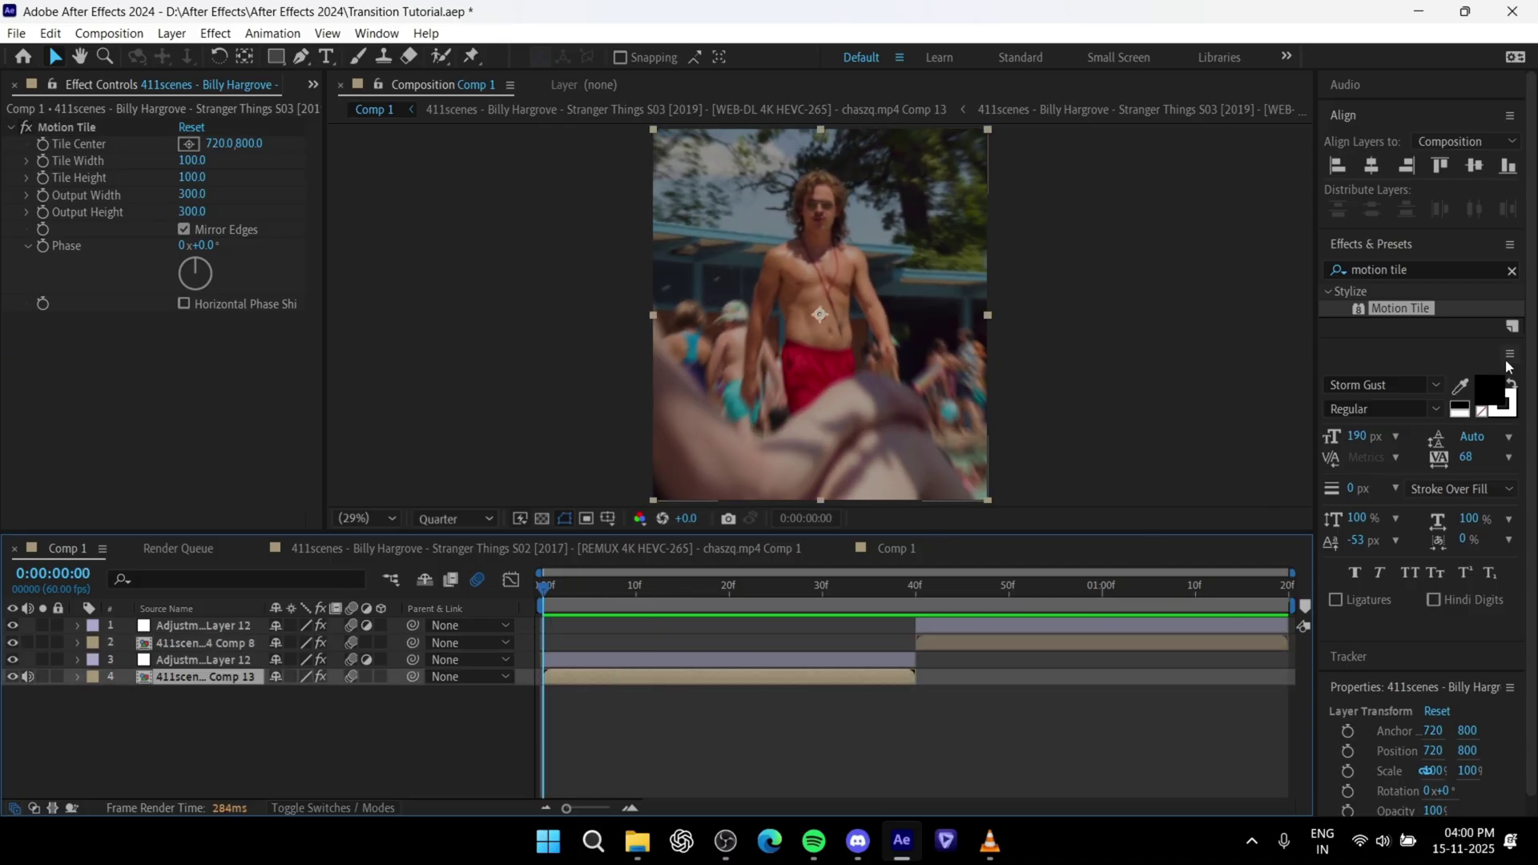
Step: Apply Twitch to the opening clip and keyframe Amount at 180 on the first frame
{"action": "left_click", "coordinate": [1512, 271]}
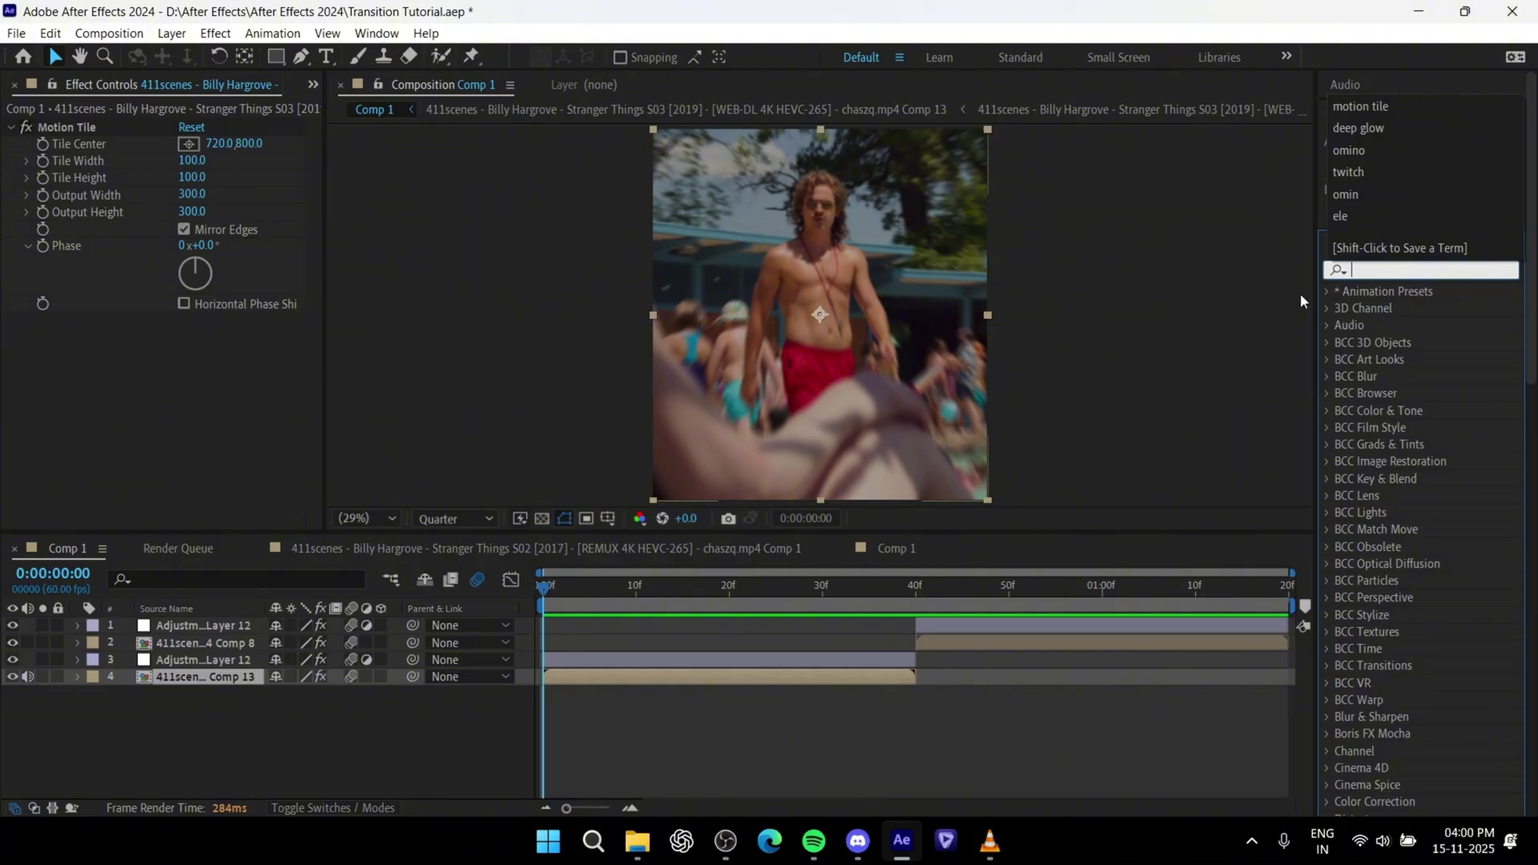
{"action": "type", "text": "twitch"}
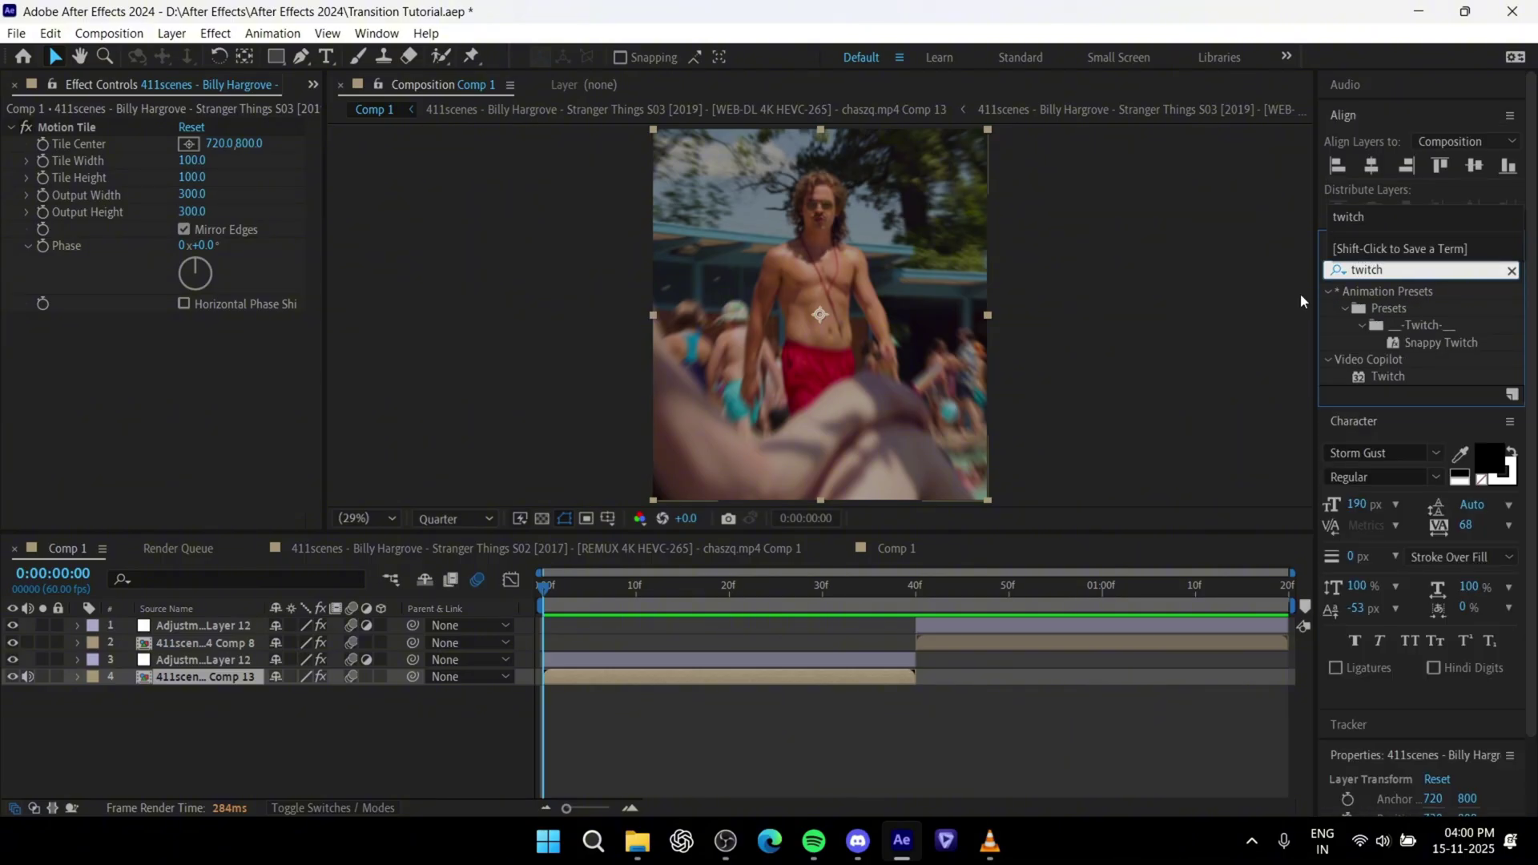
{"action": "left_click_drag", "start_coordinate": [1395, 377], "coordinate": [160, 397]}
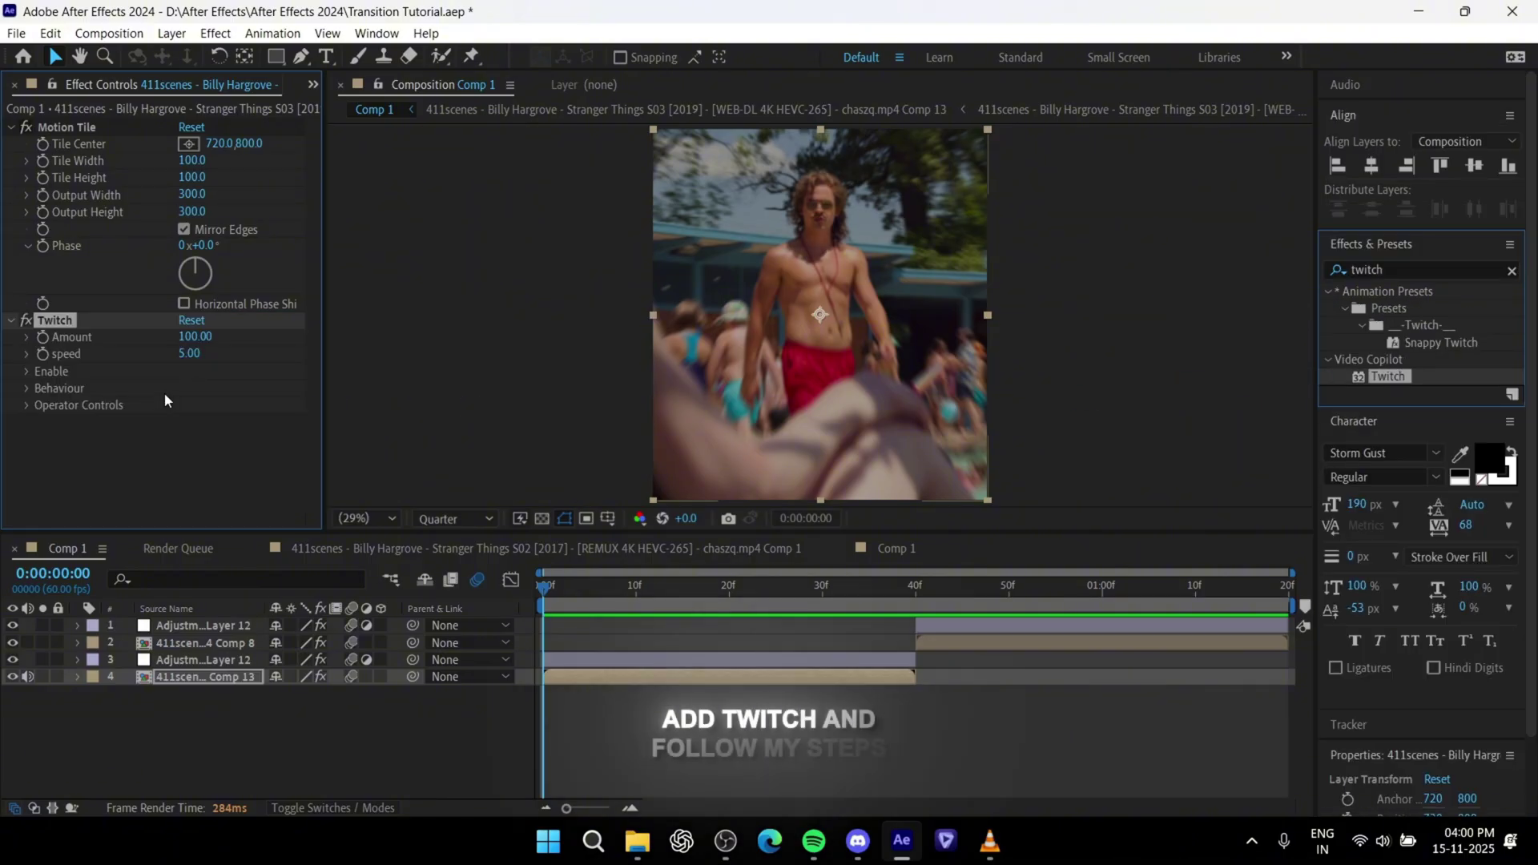
{"action": "left_click", "coordinate": [192, 337]}
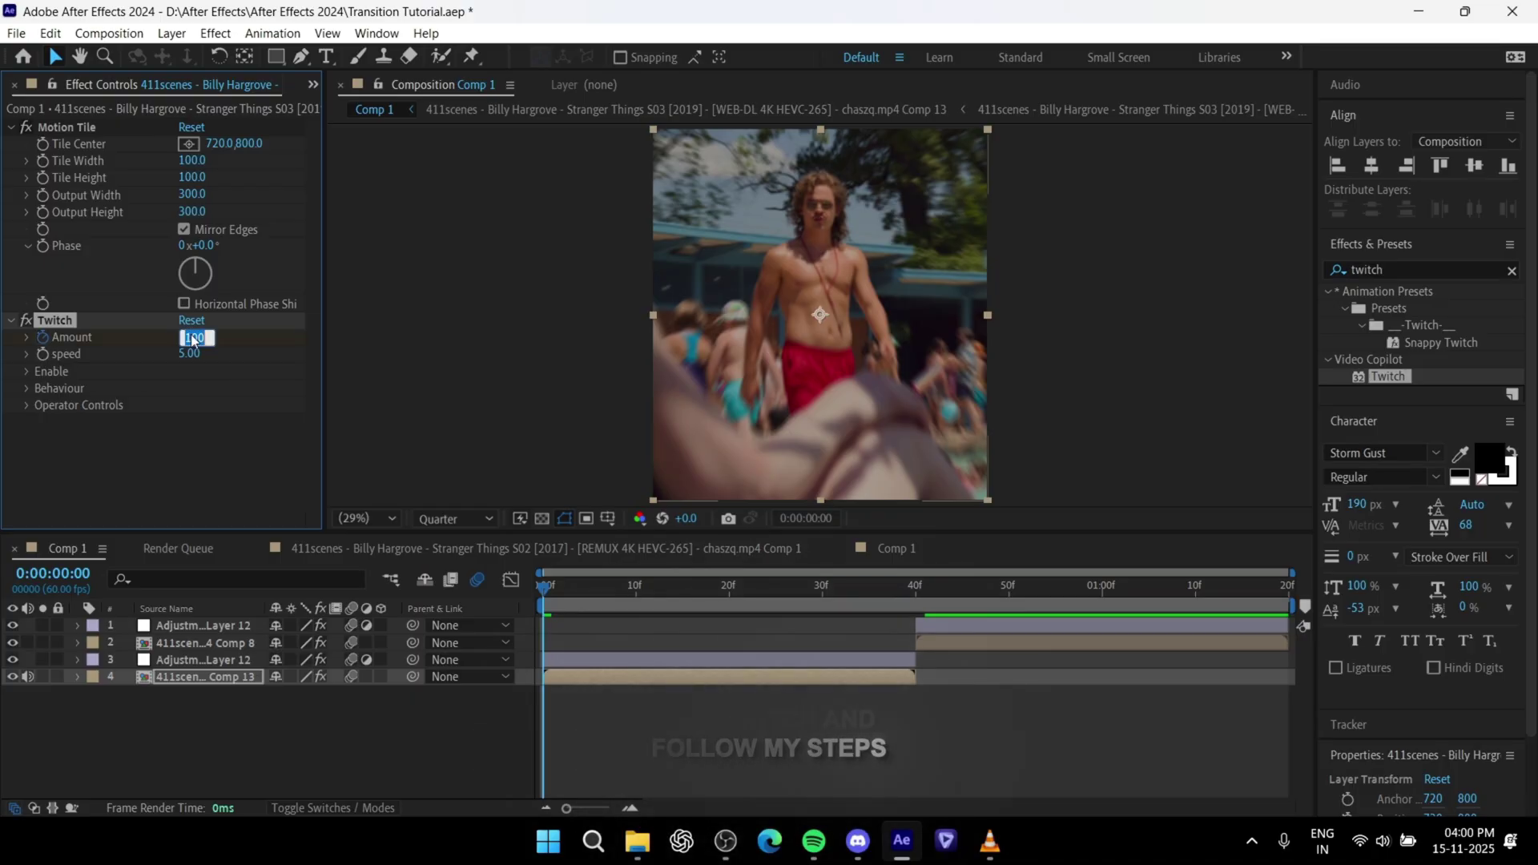
{"action": "type", "text": "1"}
{"action": "key", "text": "Return"}
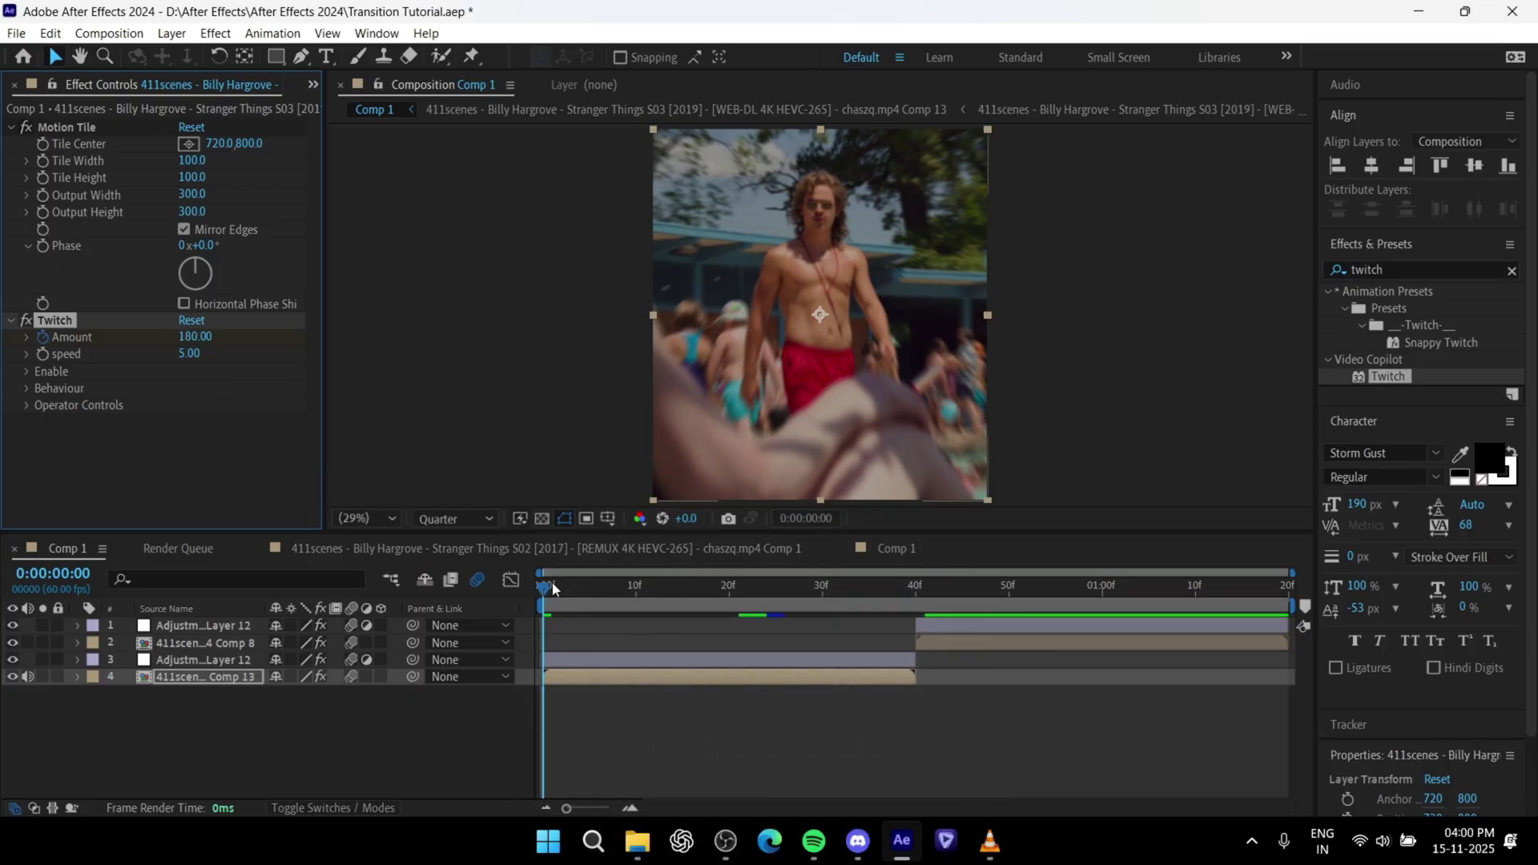
Step: Keyframe Twitch Amount to 0 at frame 23 and set its speed to 30
{"action": "left_click_drag", "start_coordinate": [553, 589], "coordinate": [756, 606]}
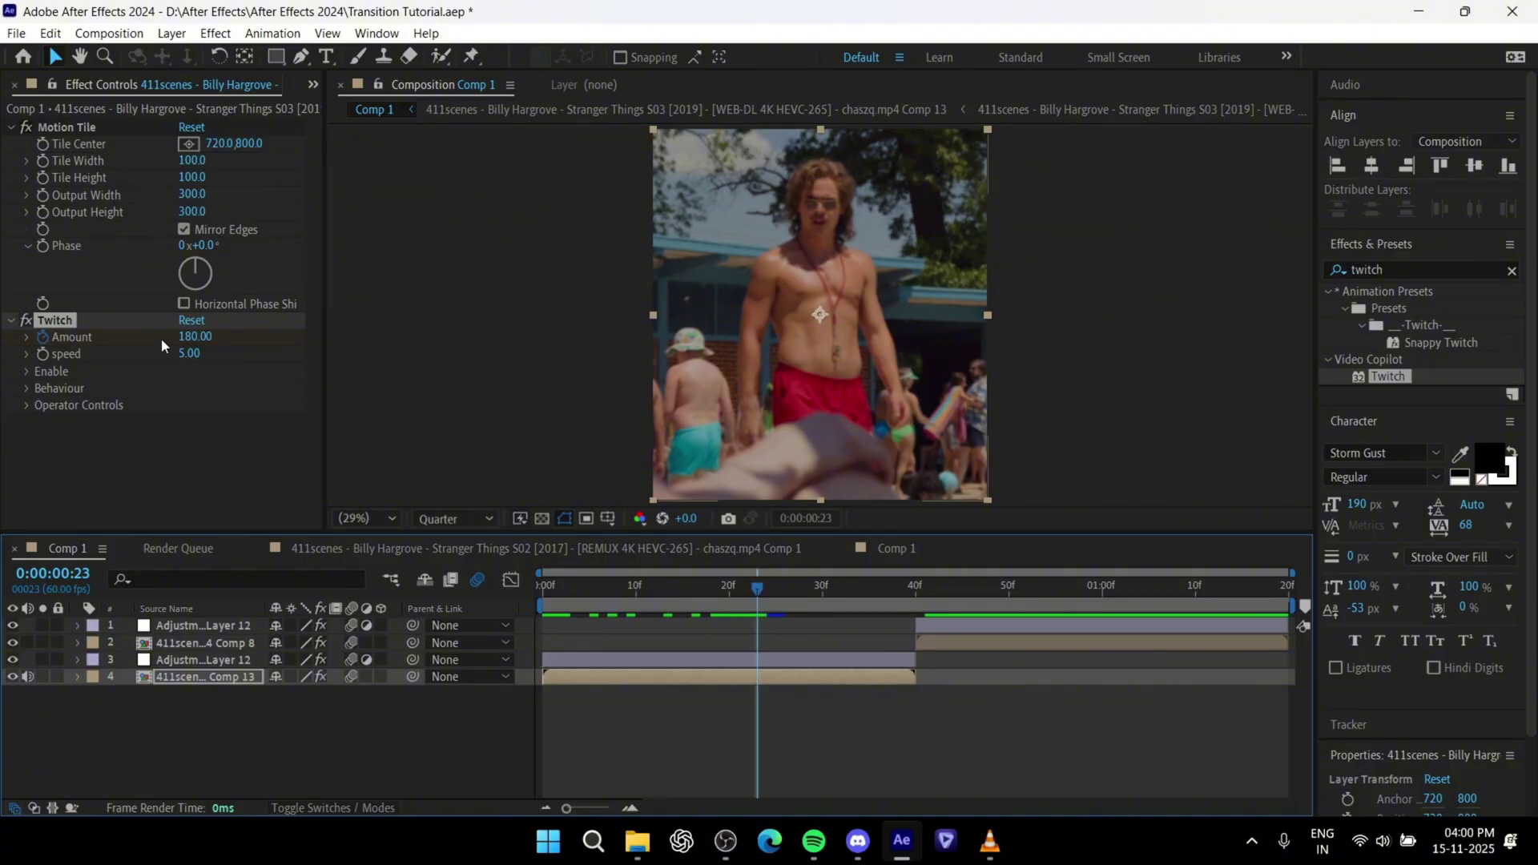
{"action": "left_click", "coordinate": [195, 337]}
{"action": "key", "text": "Return"}
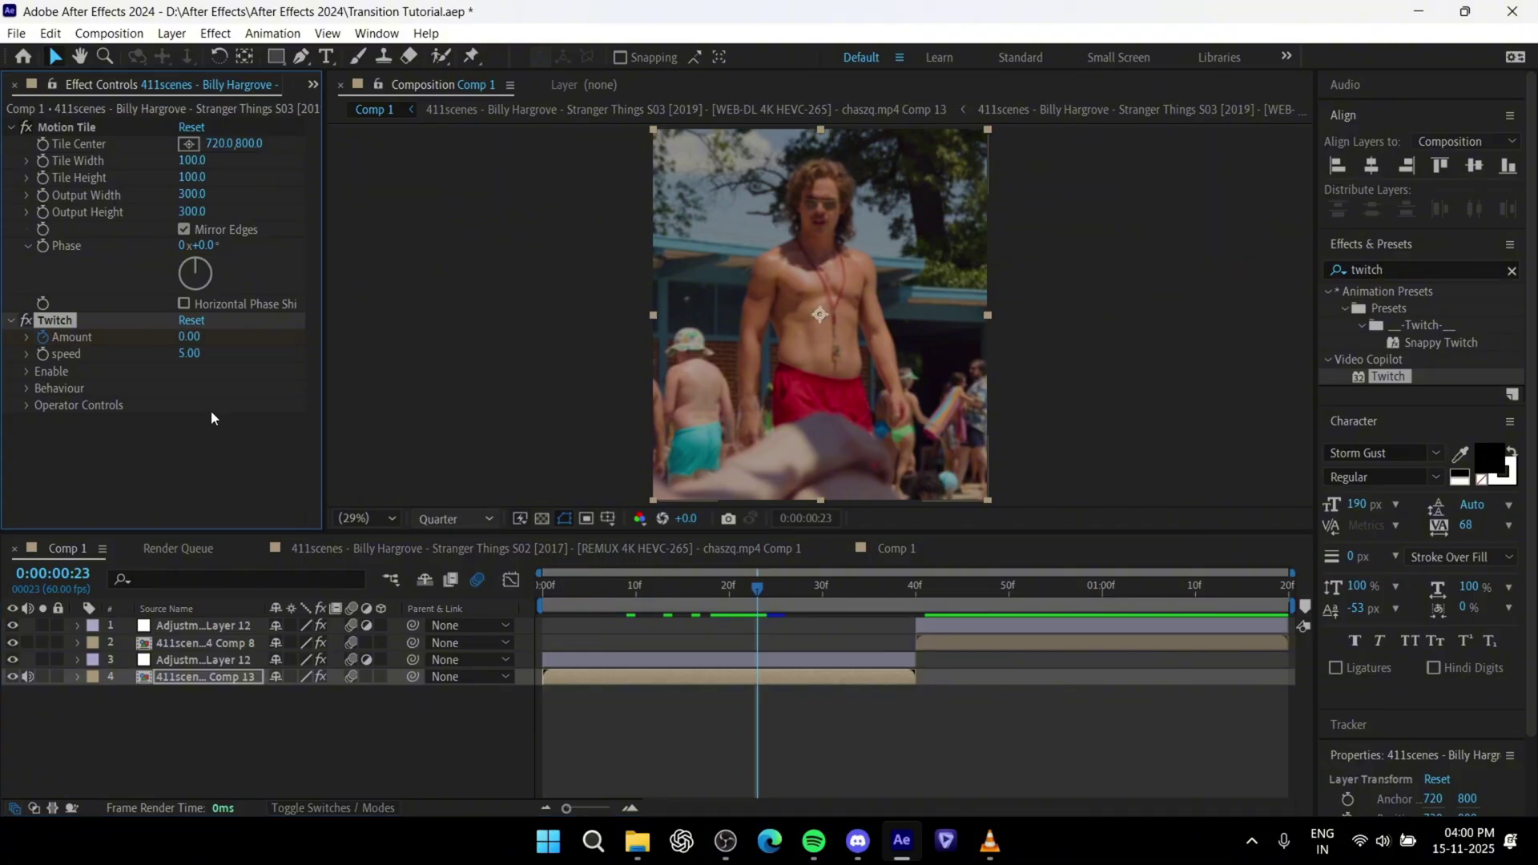
{"action": "type", "text": "3"}
{"action": "type", "text": "30"}
{"action": "key", "text": "Return"}
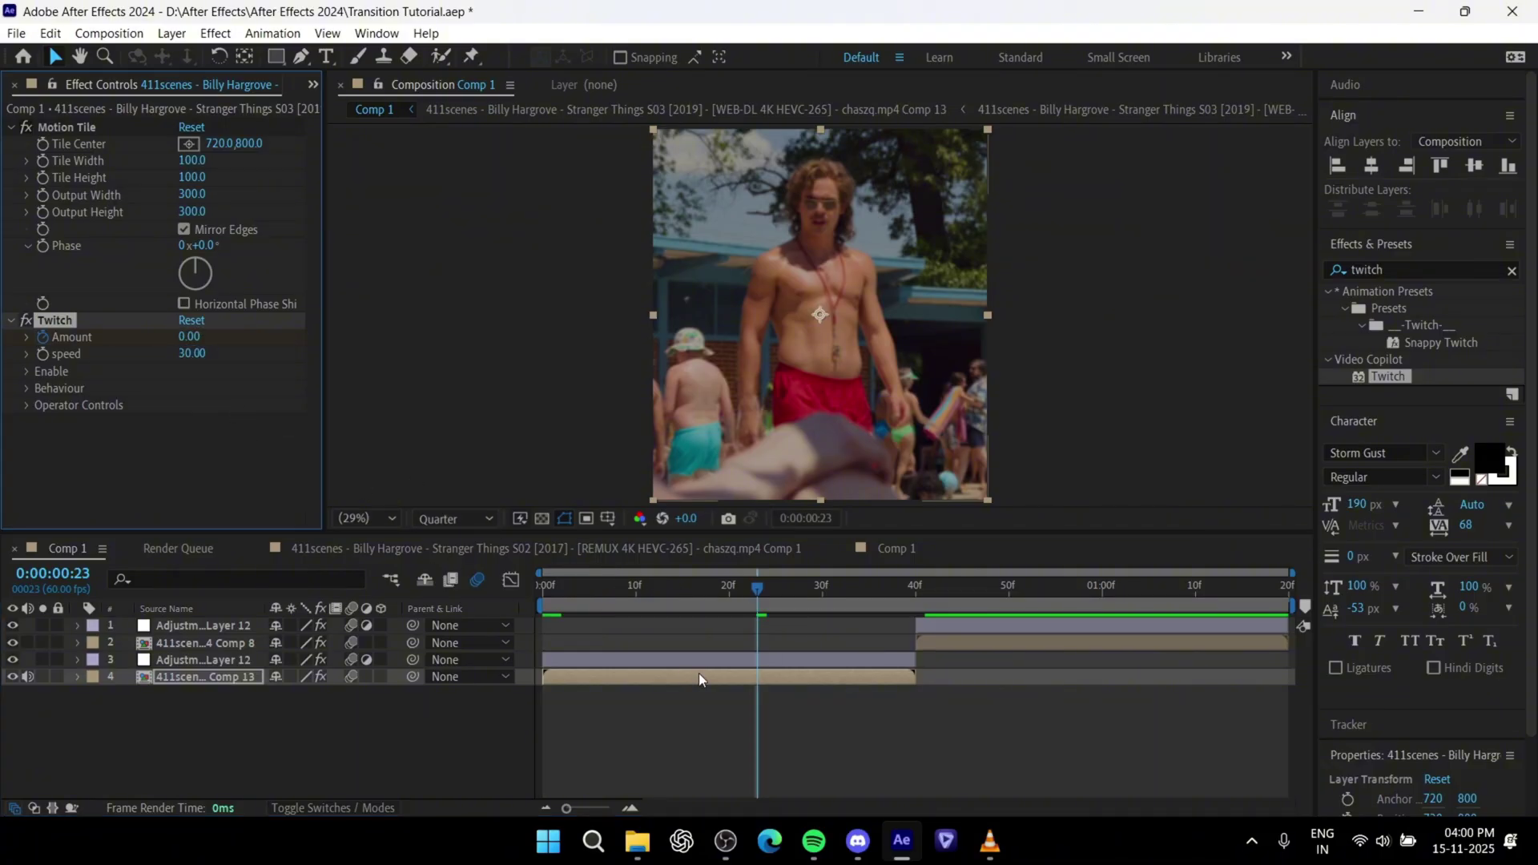
Step: Easy-ease both Twitch Amount keyframes with F9
{"action": "left_click", "coordinate": [723, 680]}
{"action": "key", "text": "u"}
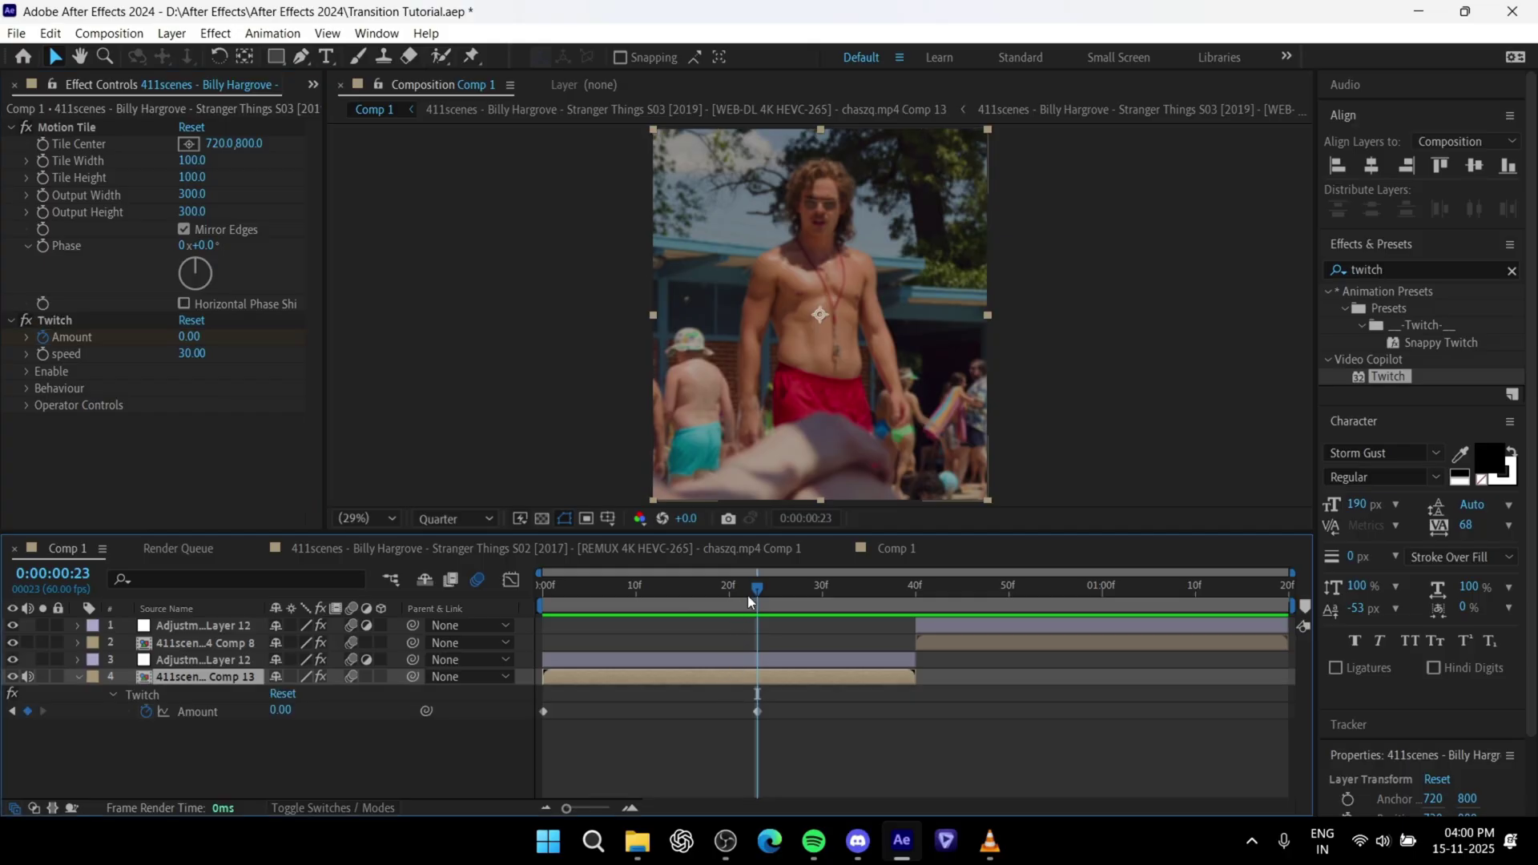
{"action": "left_click_drag", "start_coordinate": [748, 595], "coordinate": [489, 655]}
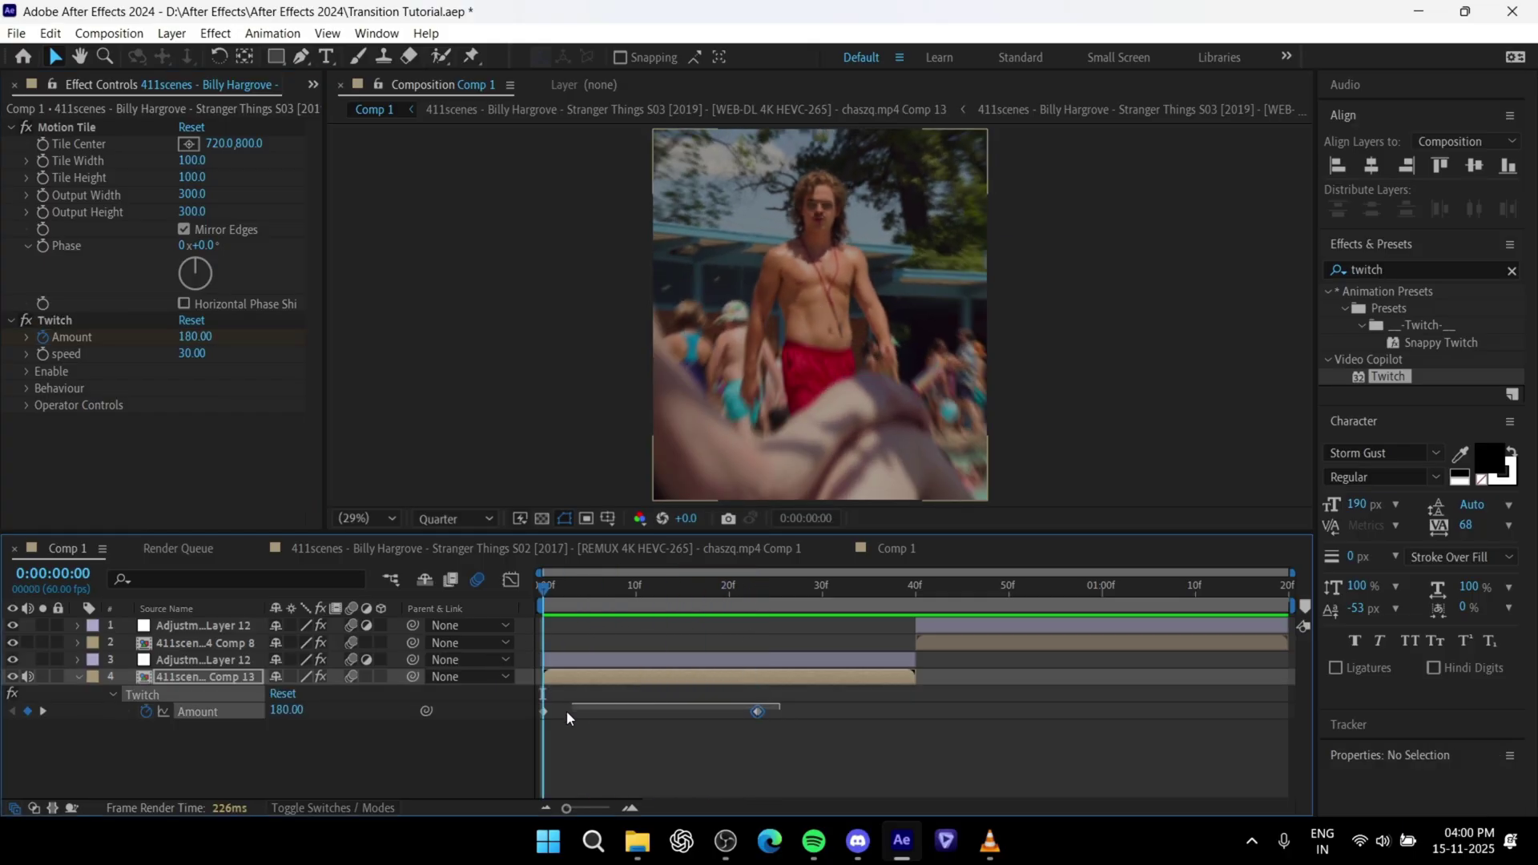
{"action": "left_click_drag", "start_coordinate": [794, 708], "coordinate": [521, 720]}
{"action": "key", "text": "F9"}
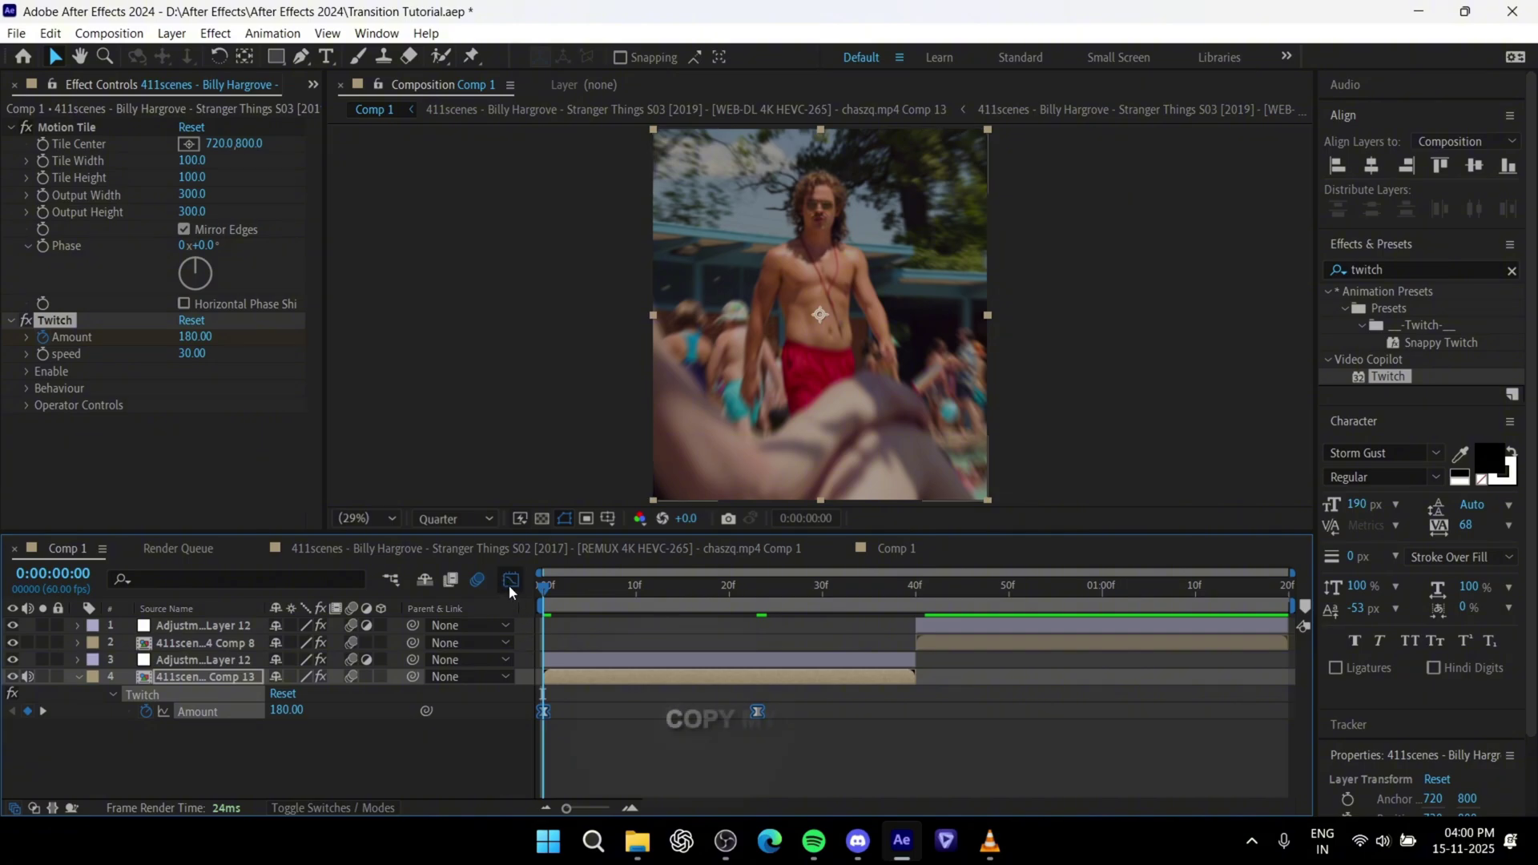
Step: Drag the Amount curve handles in the Graph Editor so it drops steeply early and glides into 0
{"action": "left_click", "coordinate": [510, 579]}
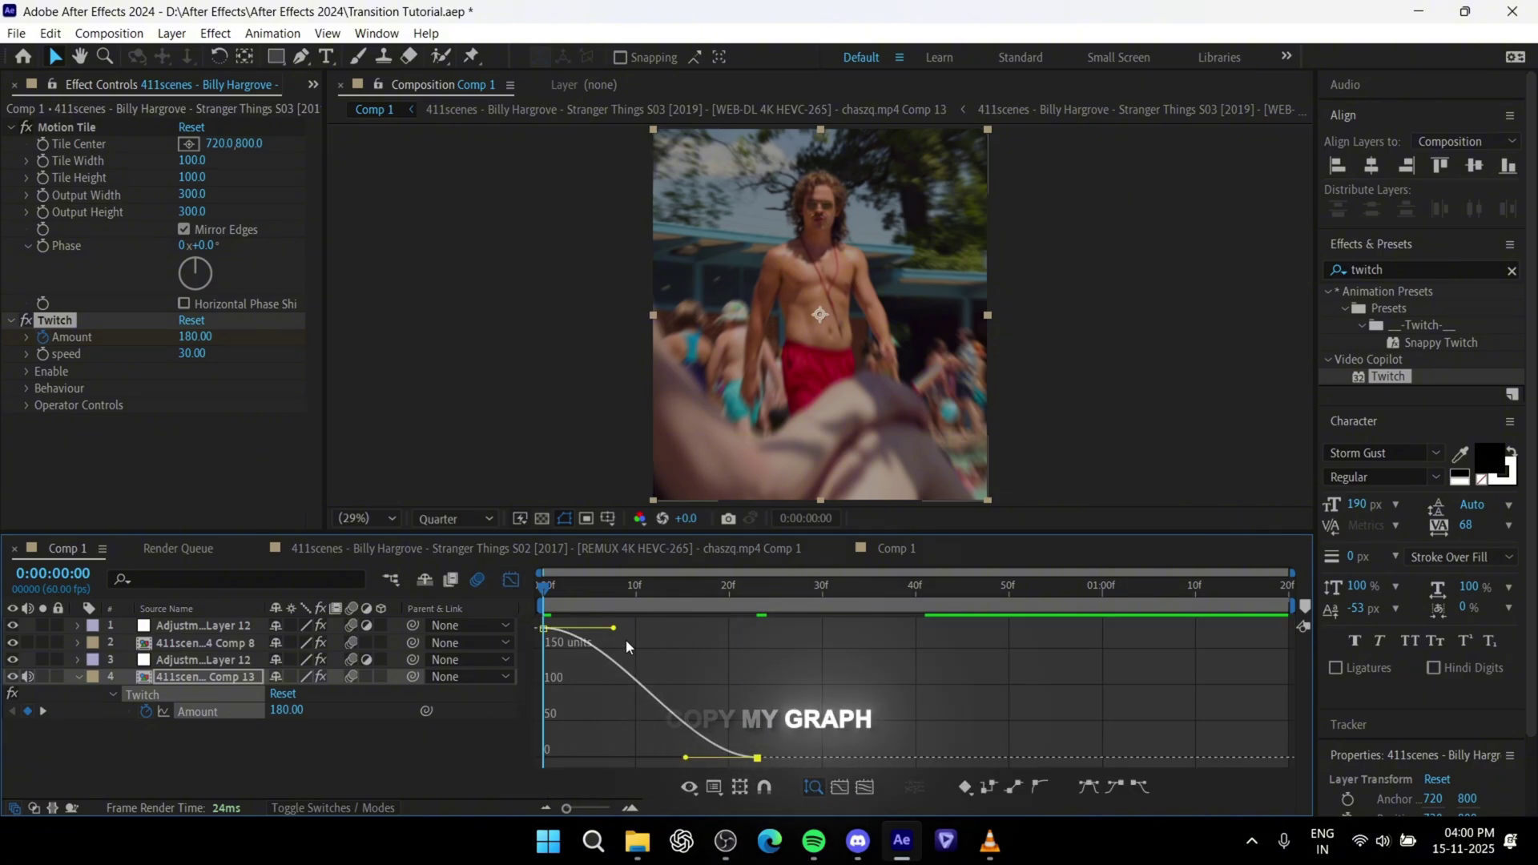
{"action": "left_click_drag", "start_coordinate": [614, 629], "coordinate": [547, 753]}
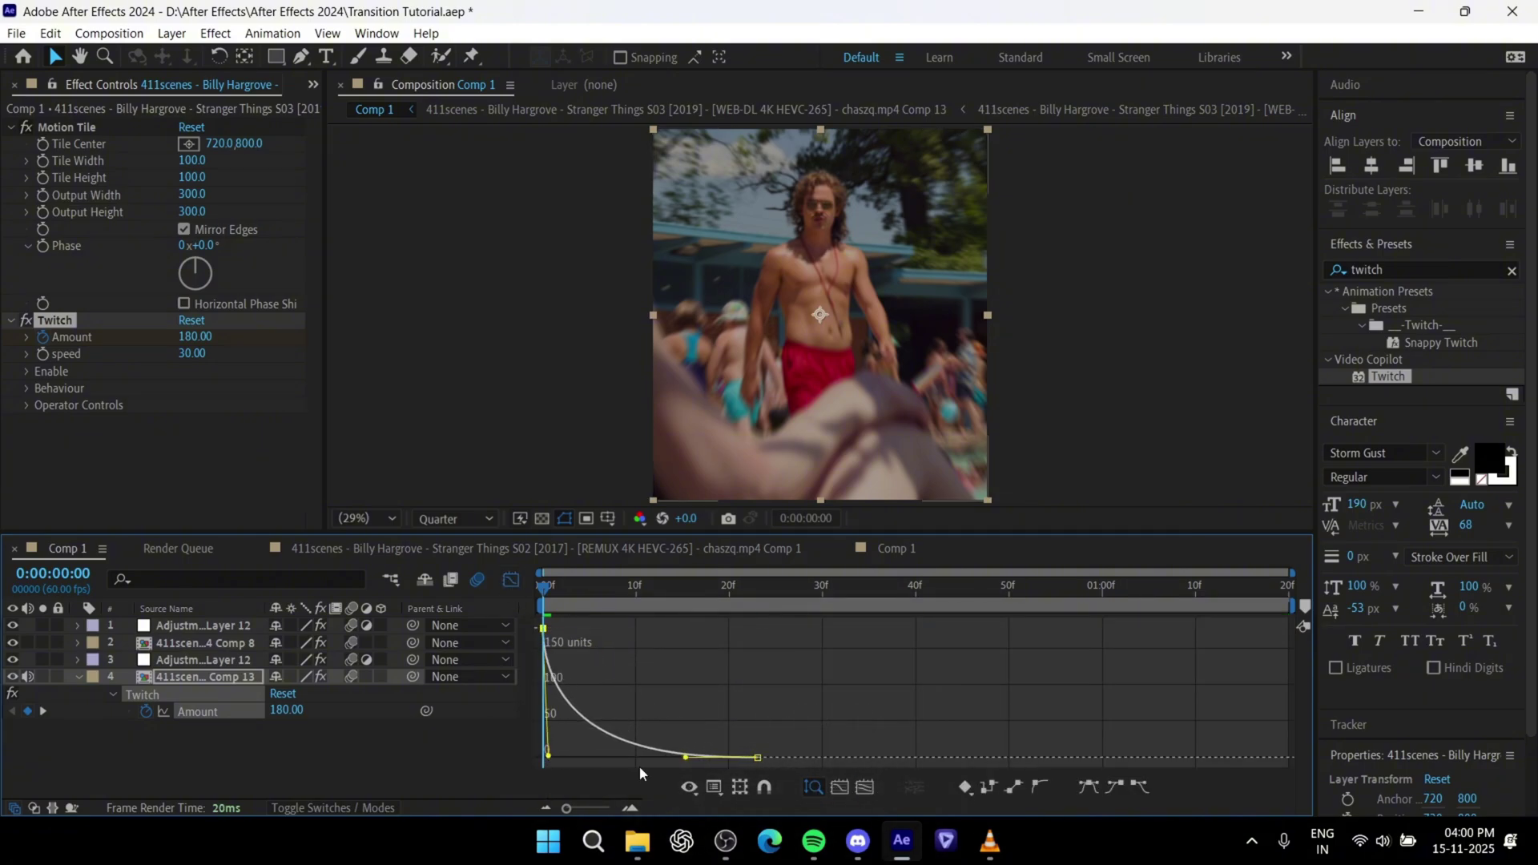
{"action": "left_click_drag", "start_coordinate": [686, 758], "coordinate": [639, 760]}
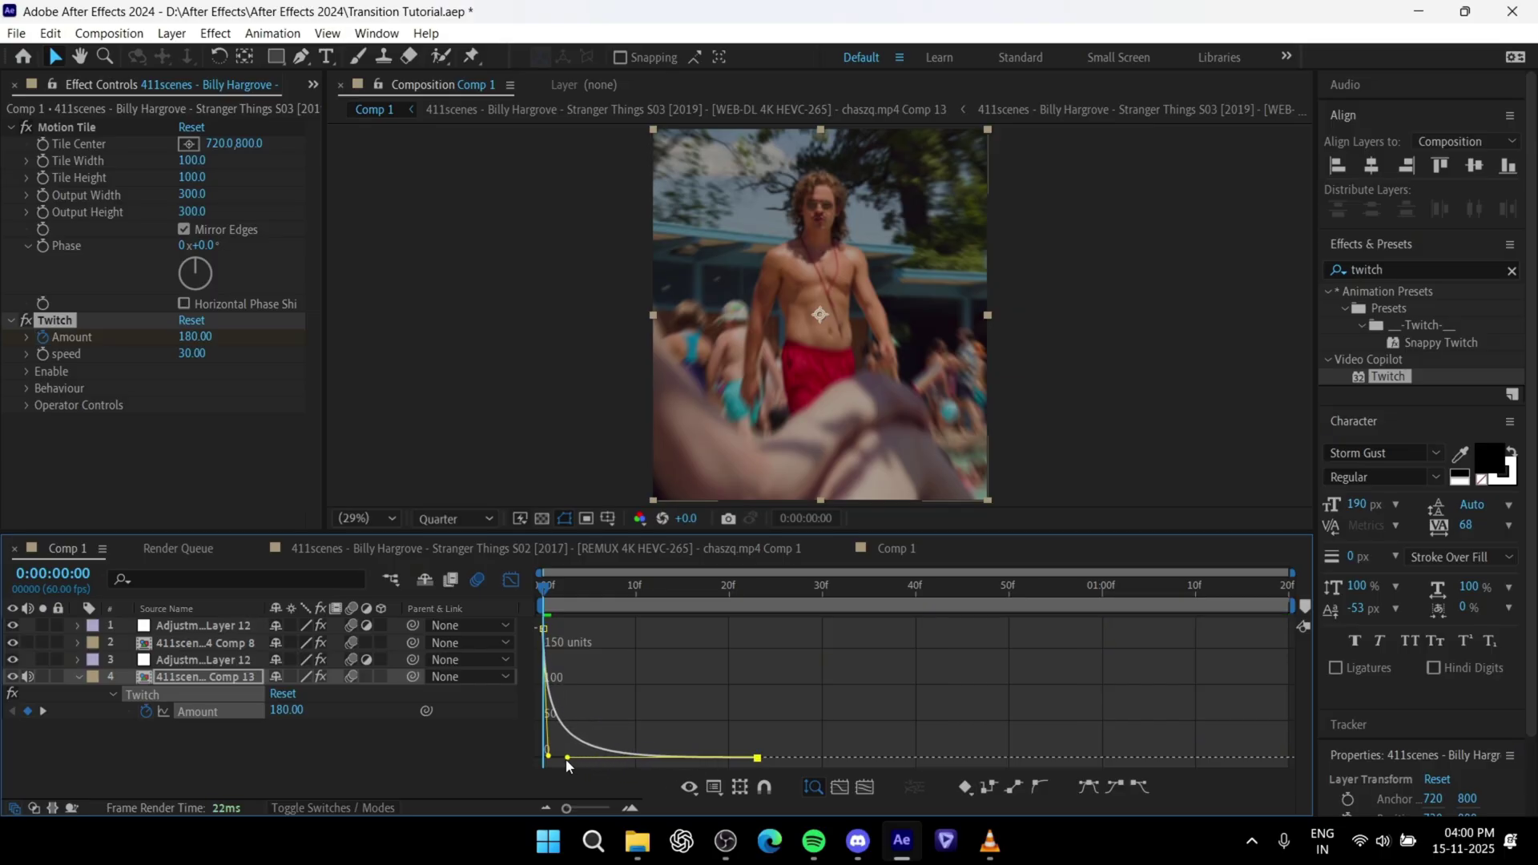
{"action": "left_click", "coordinate": [511, 579]}
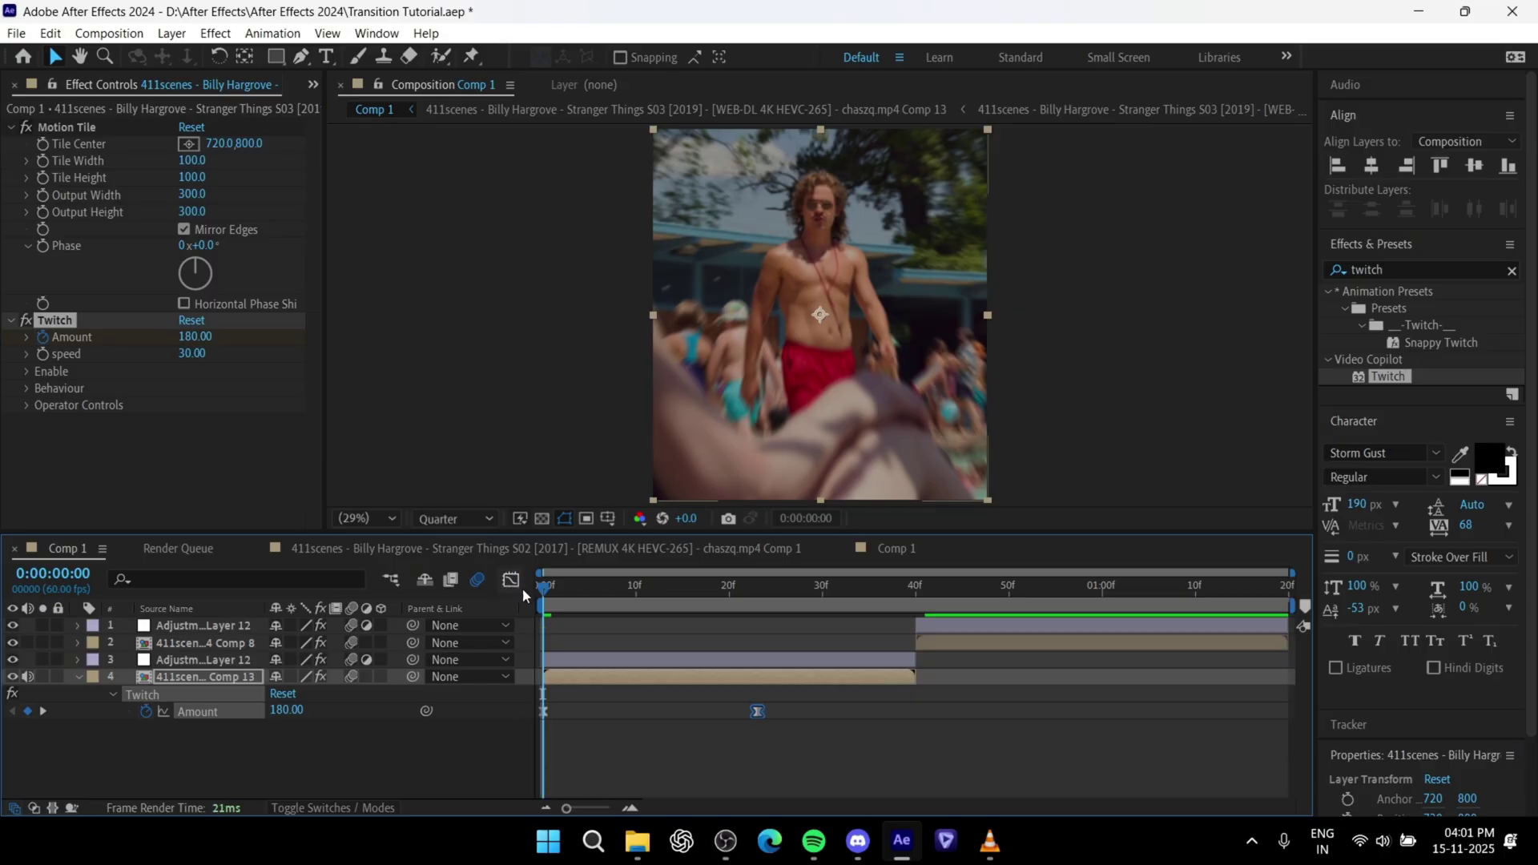
Step: Tick Twitch's Light and Slide modes and preview the streaking transition
{"action": "left_click", "coordinate": [623, 678]}
{"action": "left_click", "coordinate": [26, 371]}
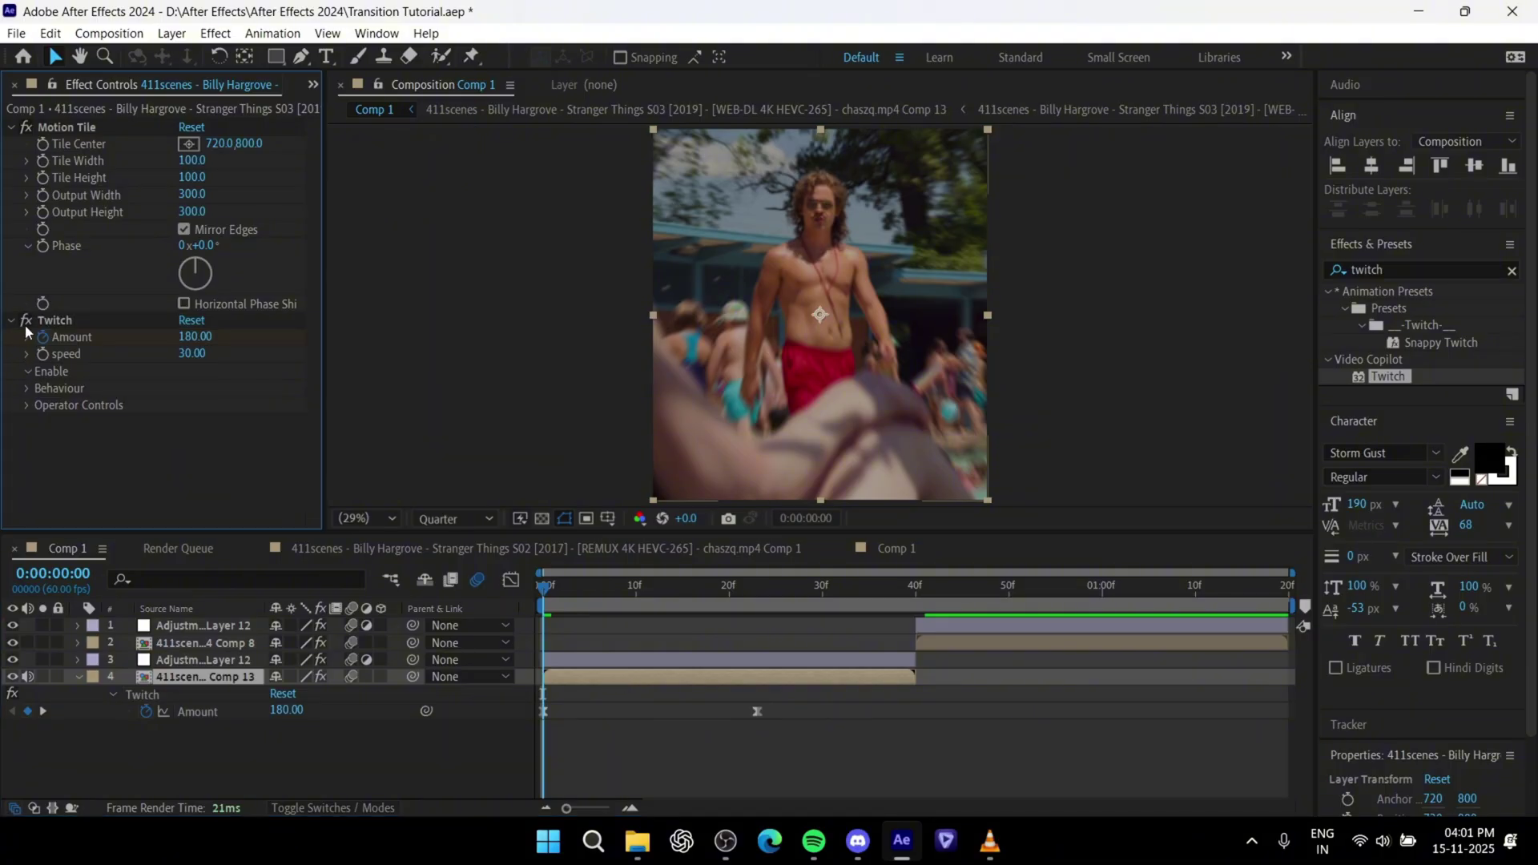
{"action": "left_click", "coordinate": [10, 127]}
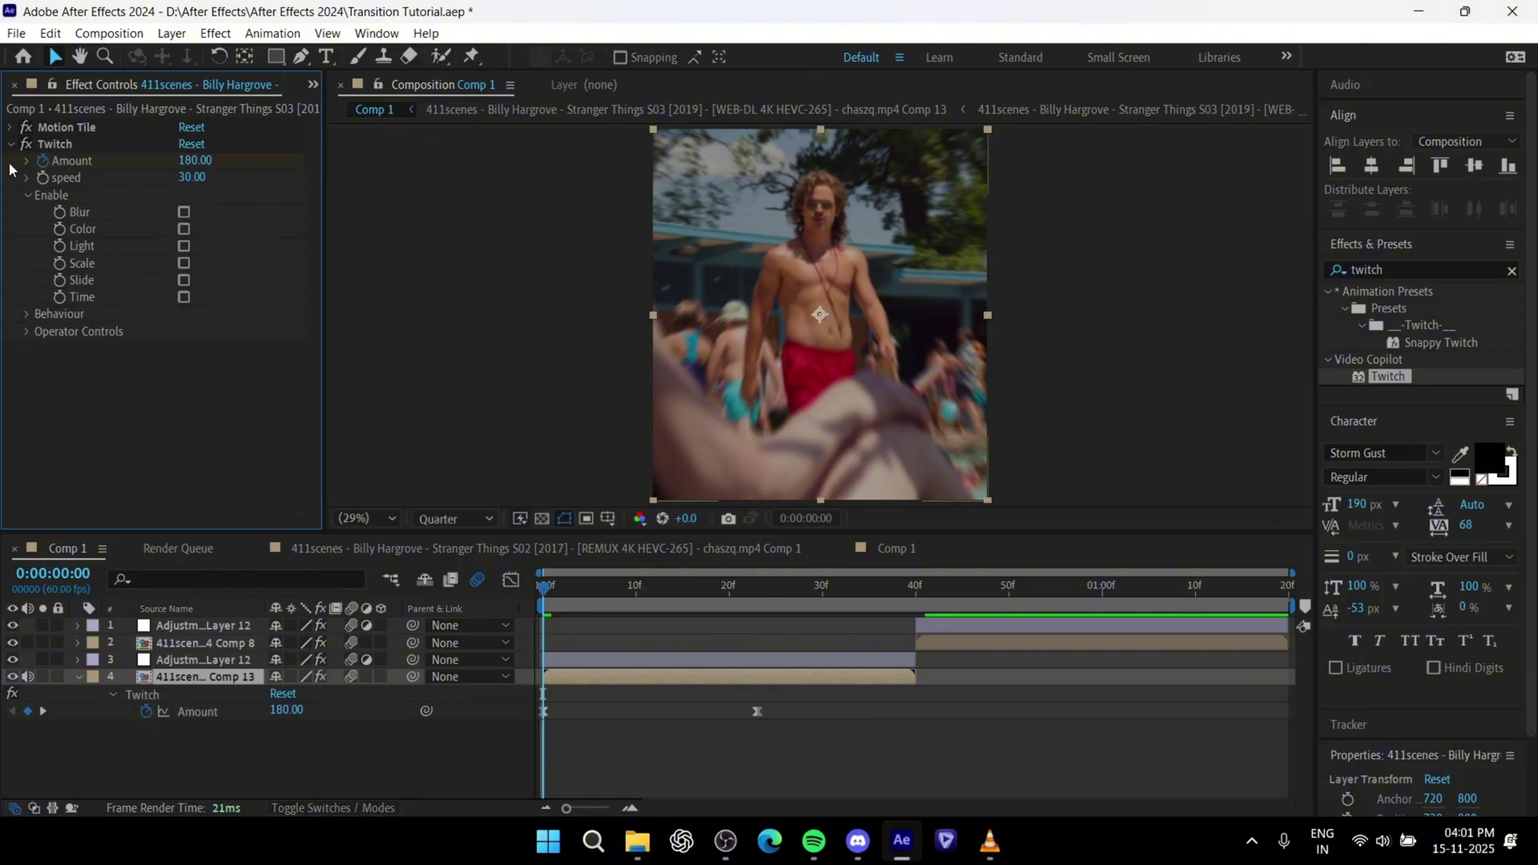
{"action": "left_click", "coordinate": [184, 247]}
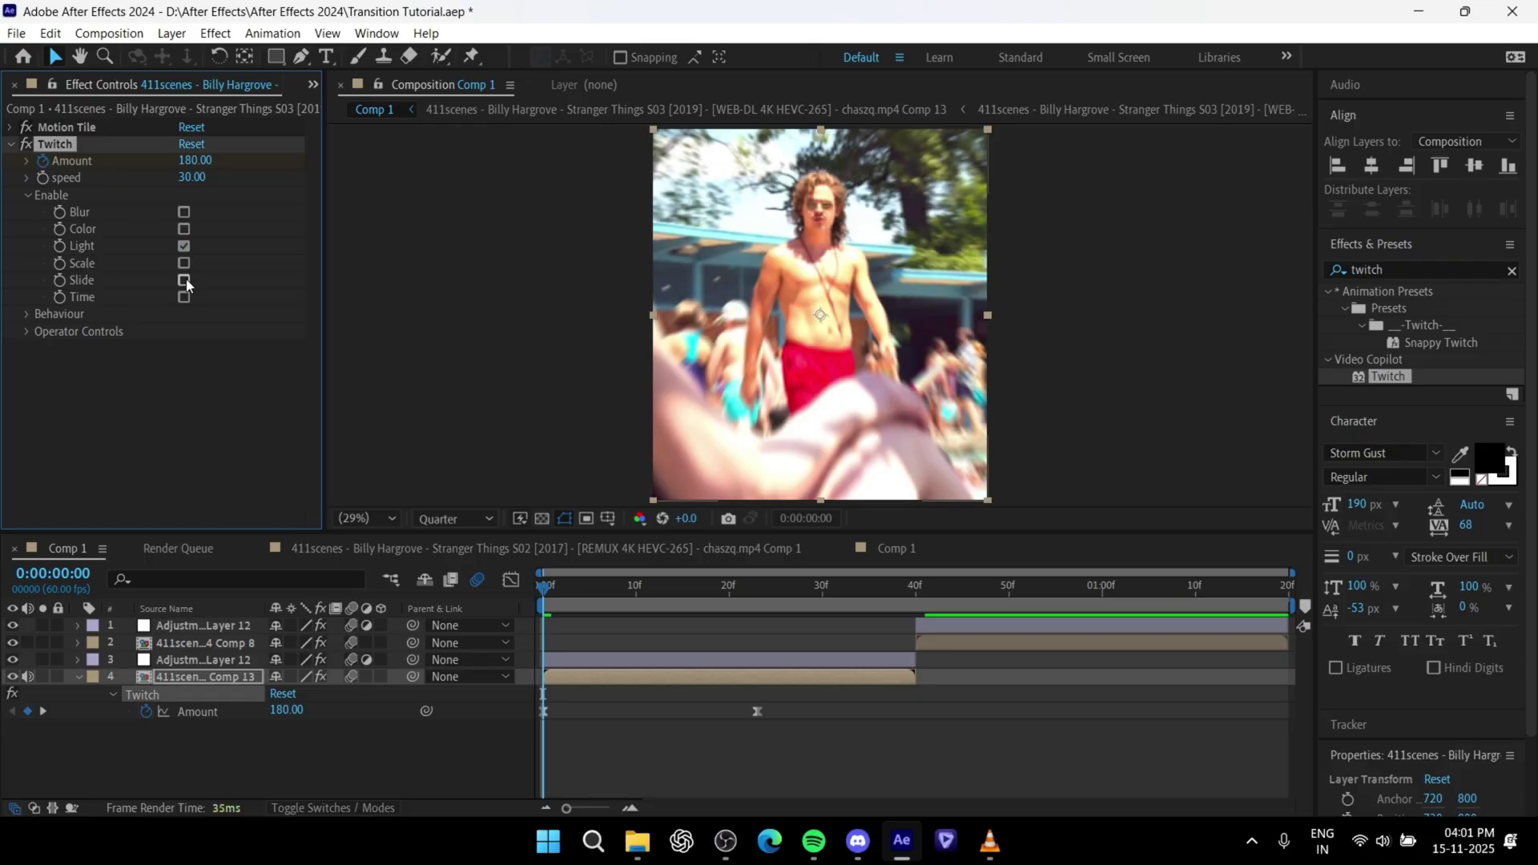
{"action": "left_click", "coordinate": [185, 281]}
{"action": "left_click", "coordinate": [612, 676]}
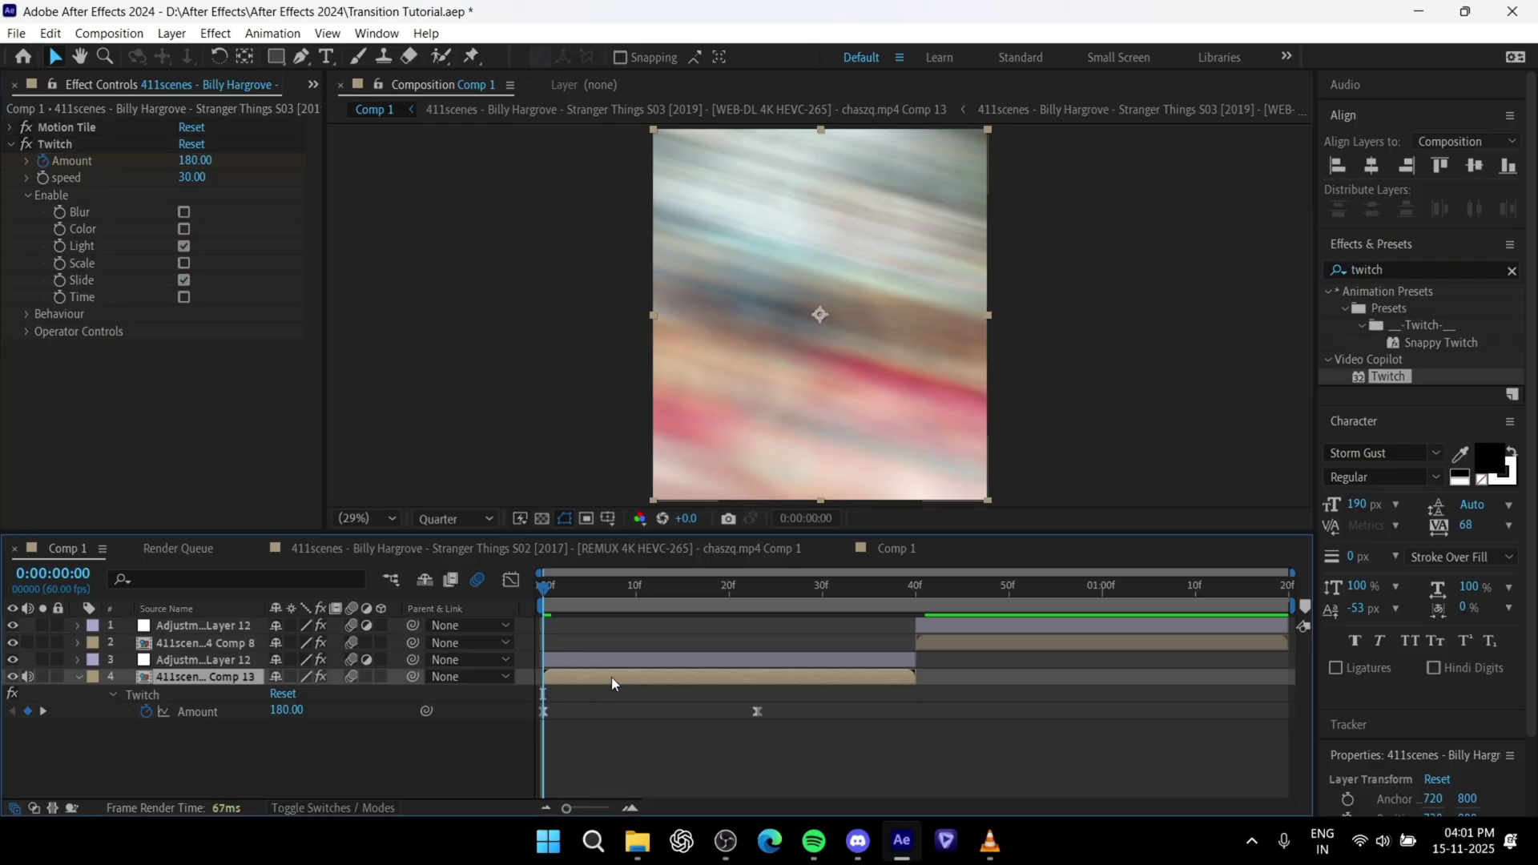
{"action": "key", "text": "u"}
{"action": "key", "text": "space"}
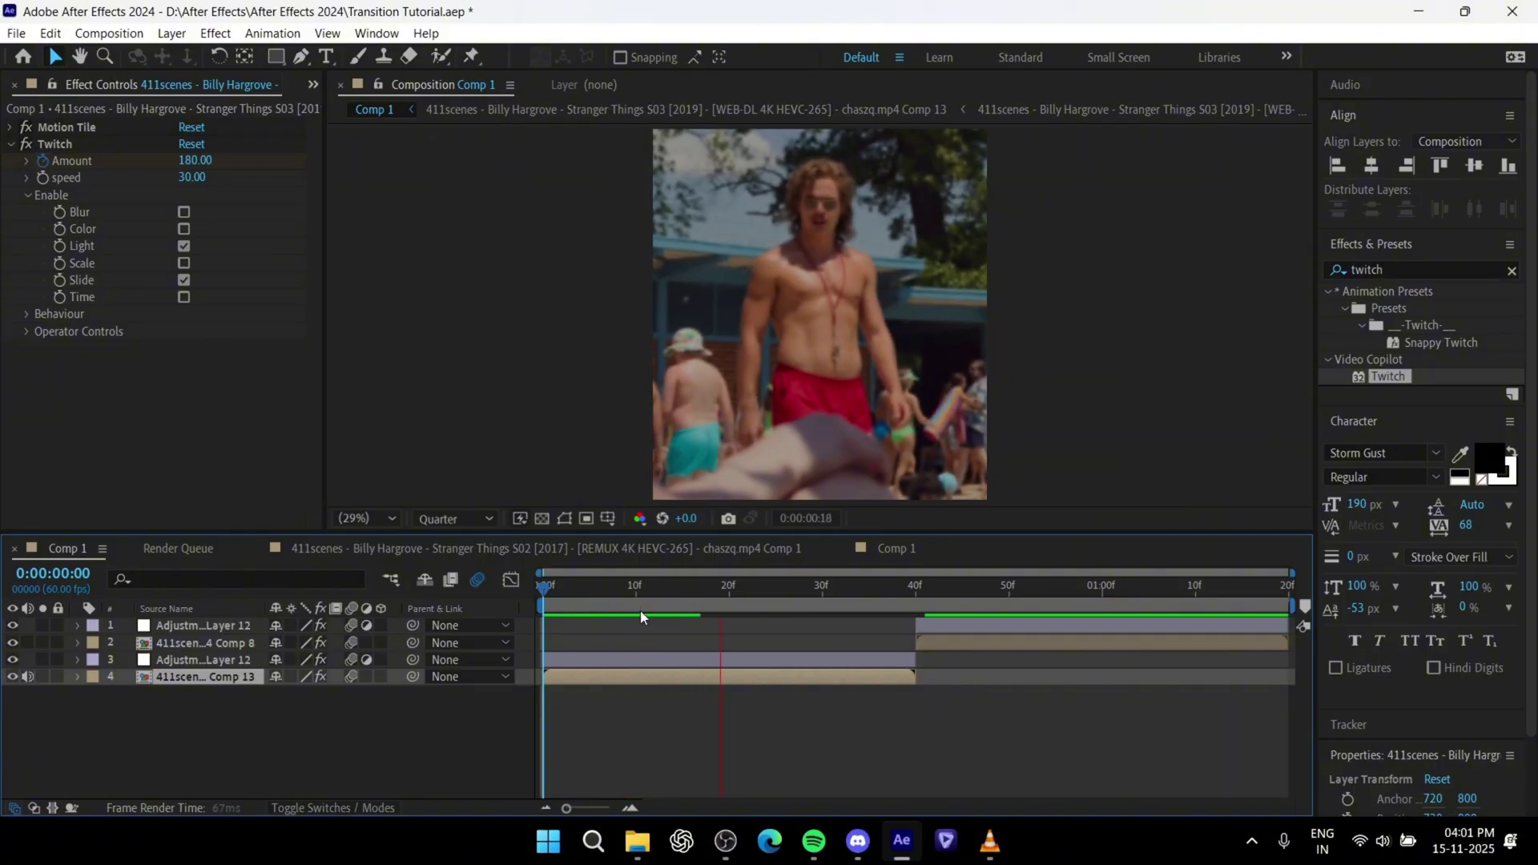
{"action": "key", "text": "space"}
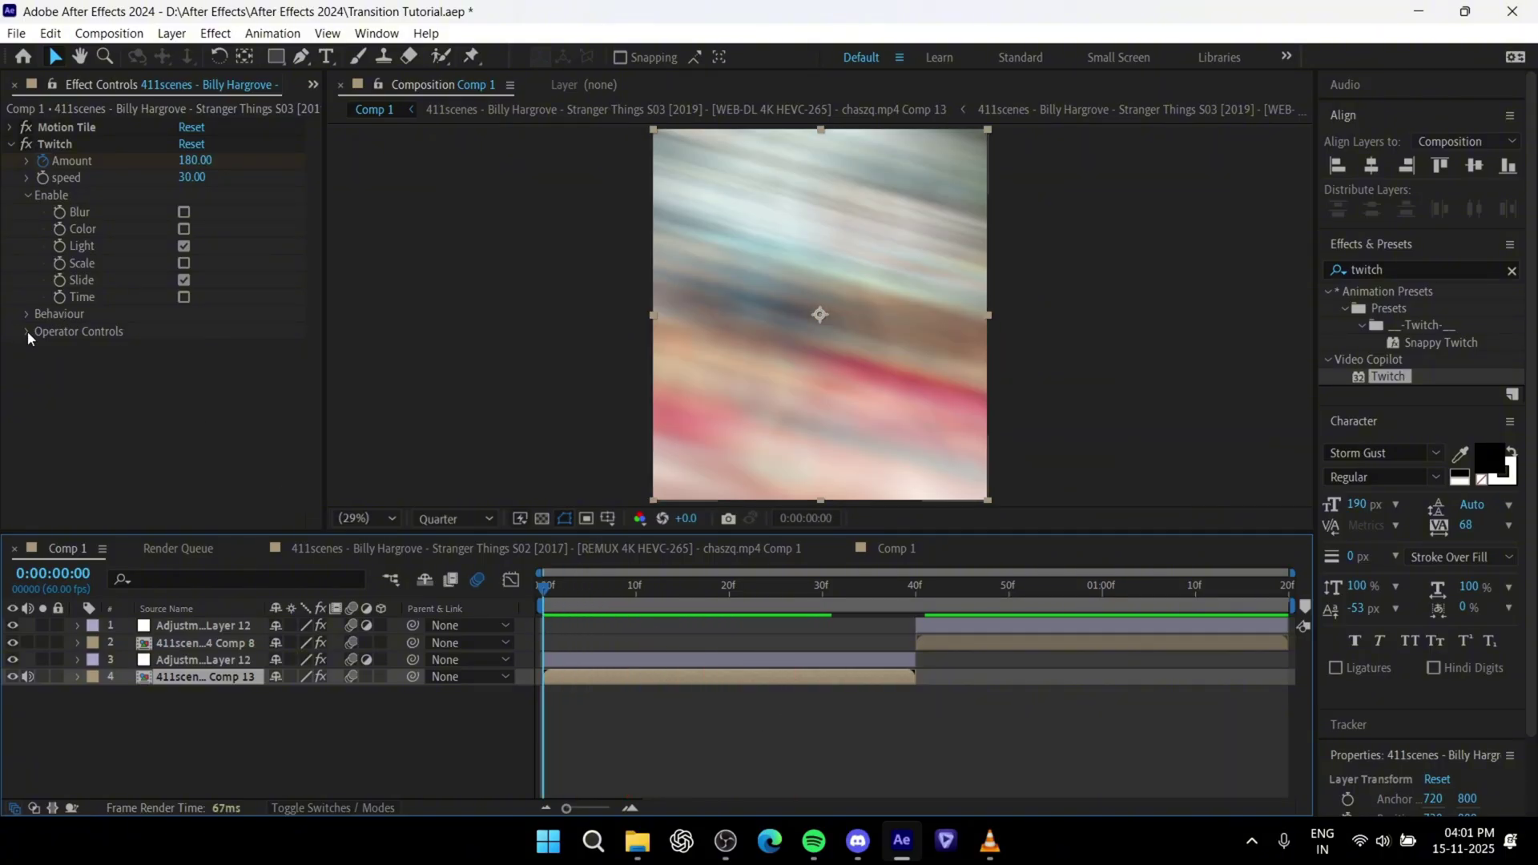
{"action": "left_click", "coordinate": [27, 331]}
Step: Keyframe Twitch Slide Direction at 23° (frame 0), −85° (frame 2) and −80° (frame 4), then preview
{"action": "left_click", "coordinate": [43, 416]}
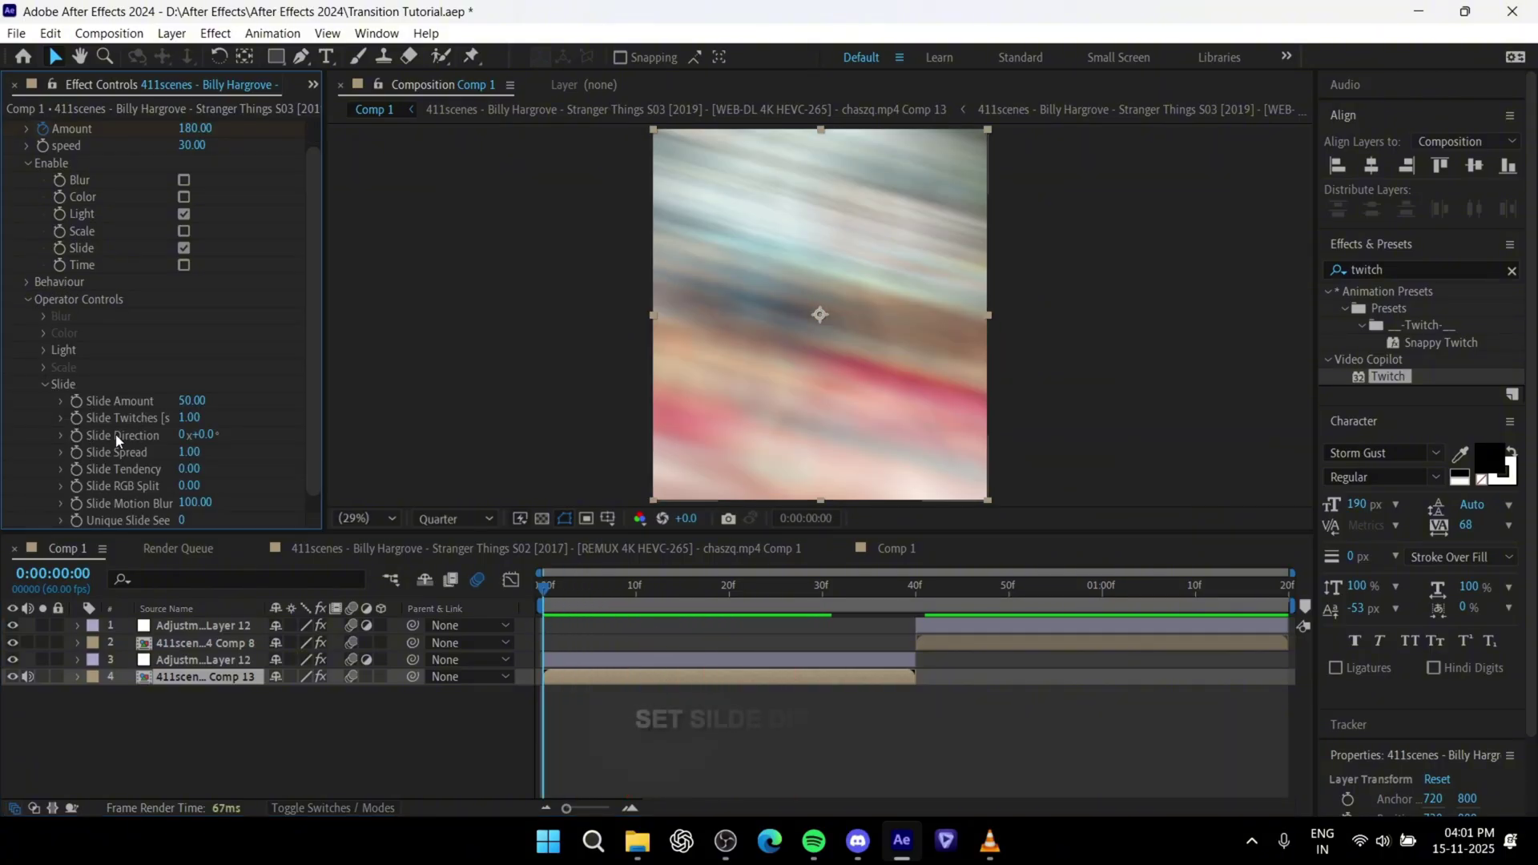
{"action": "left_click", "coordinate": [204, 435]}
{"action": "type", "text": "23"}
{"action": "key", "text": "Return"}
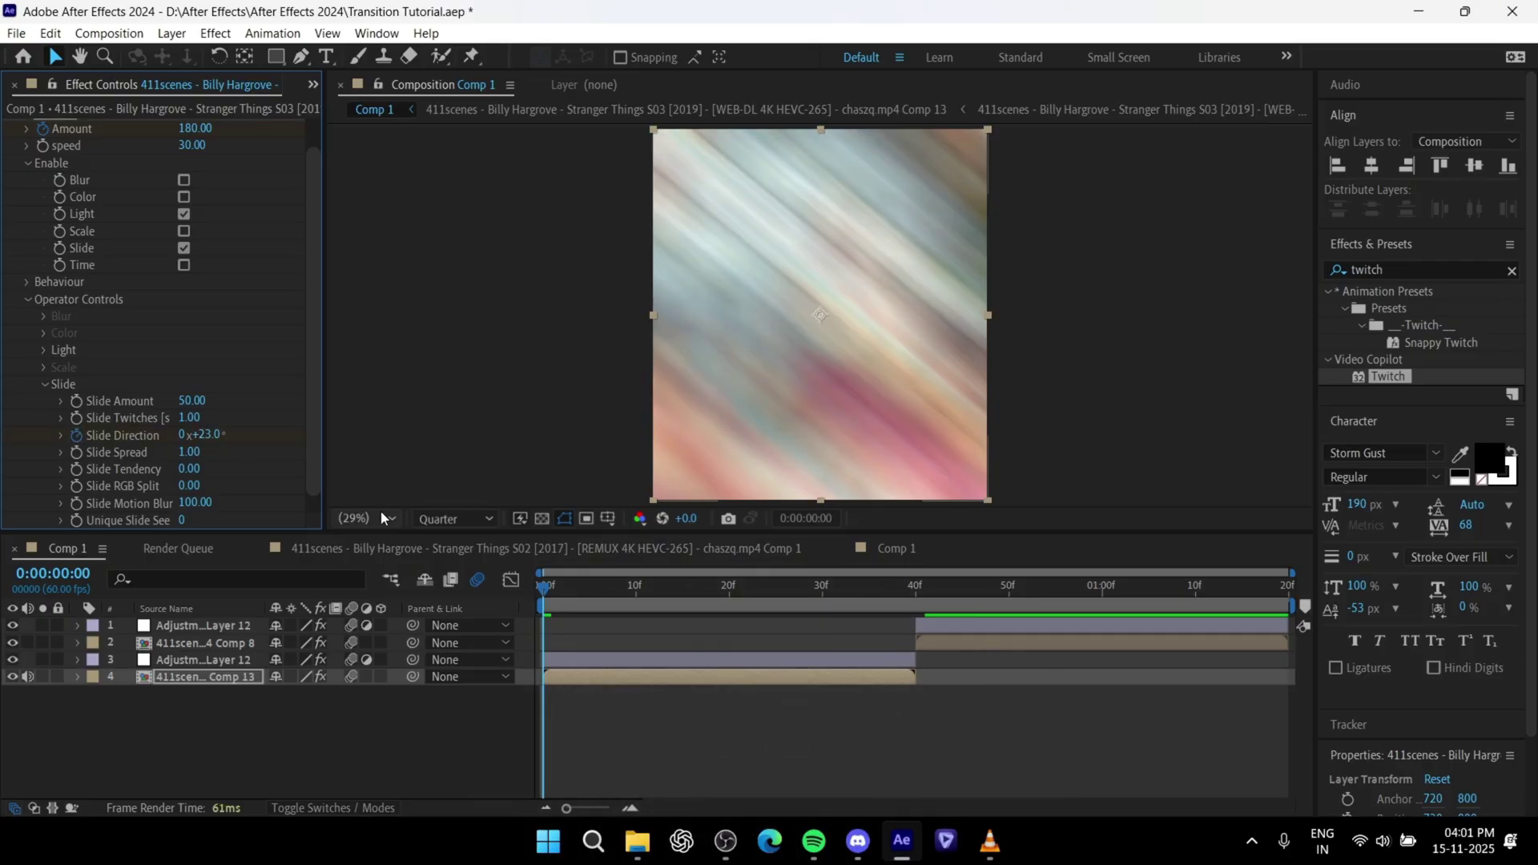
{"action": "left_click_drag", "start_coordinate": [547, 601], "coordinate": [564, 594]}
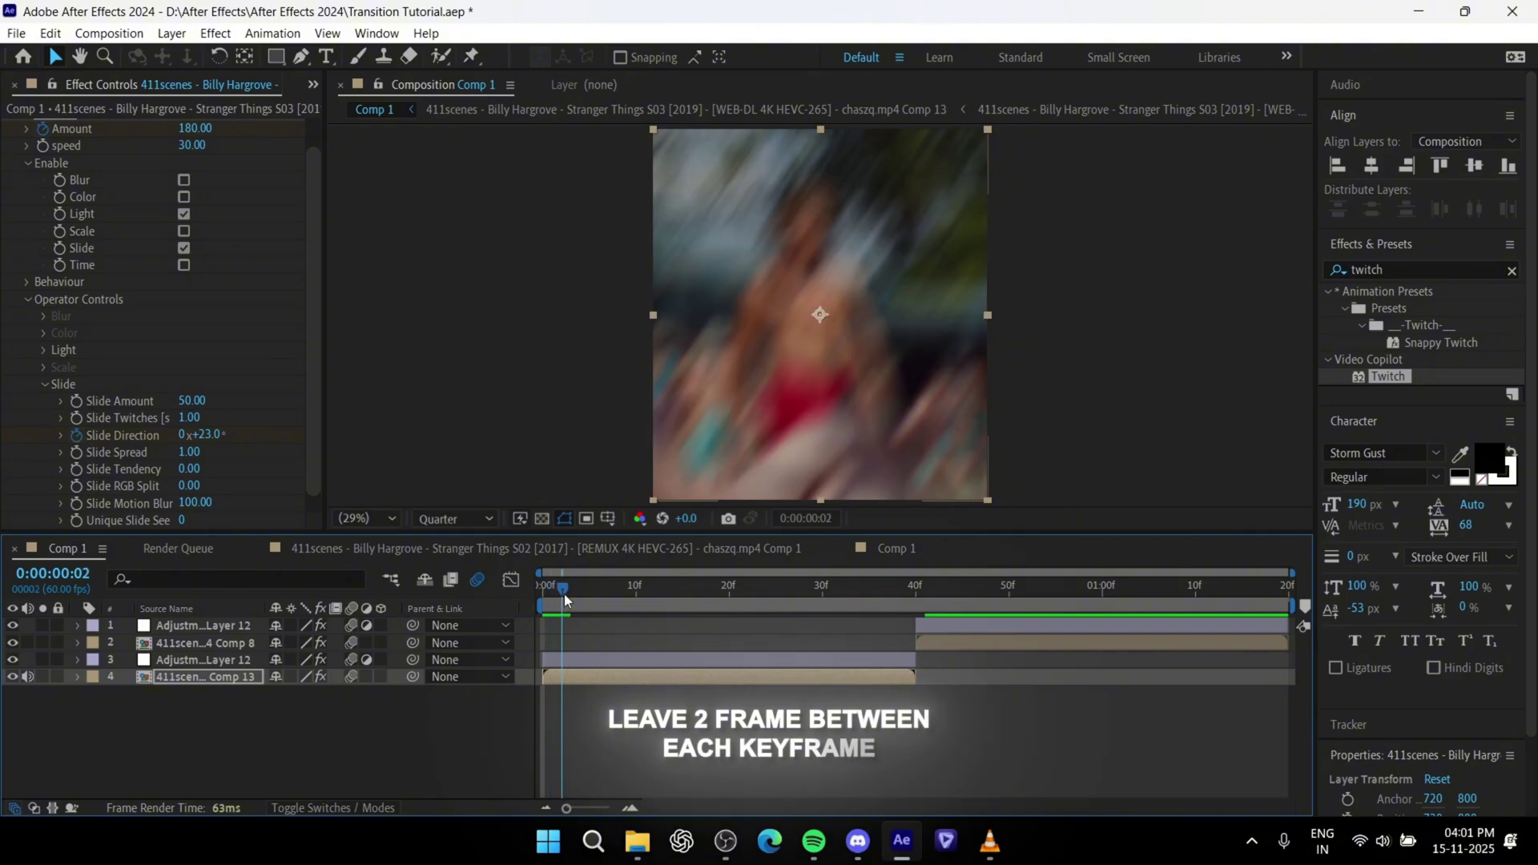
{"action": "left_click", "coordinate": [207, 436]}
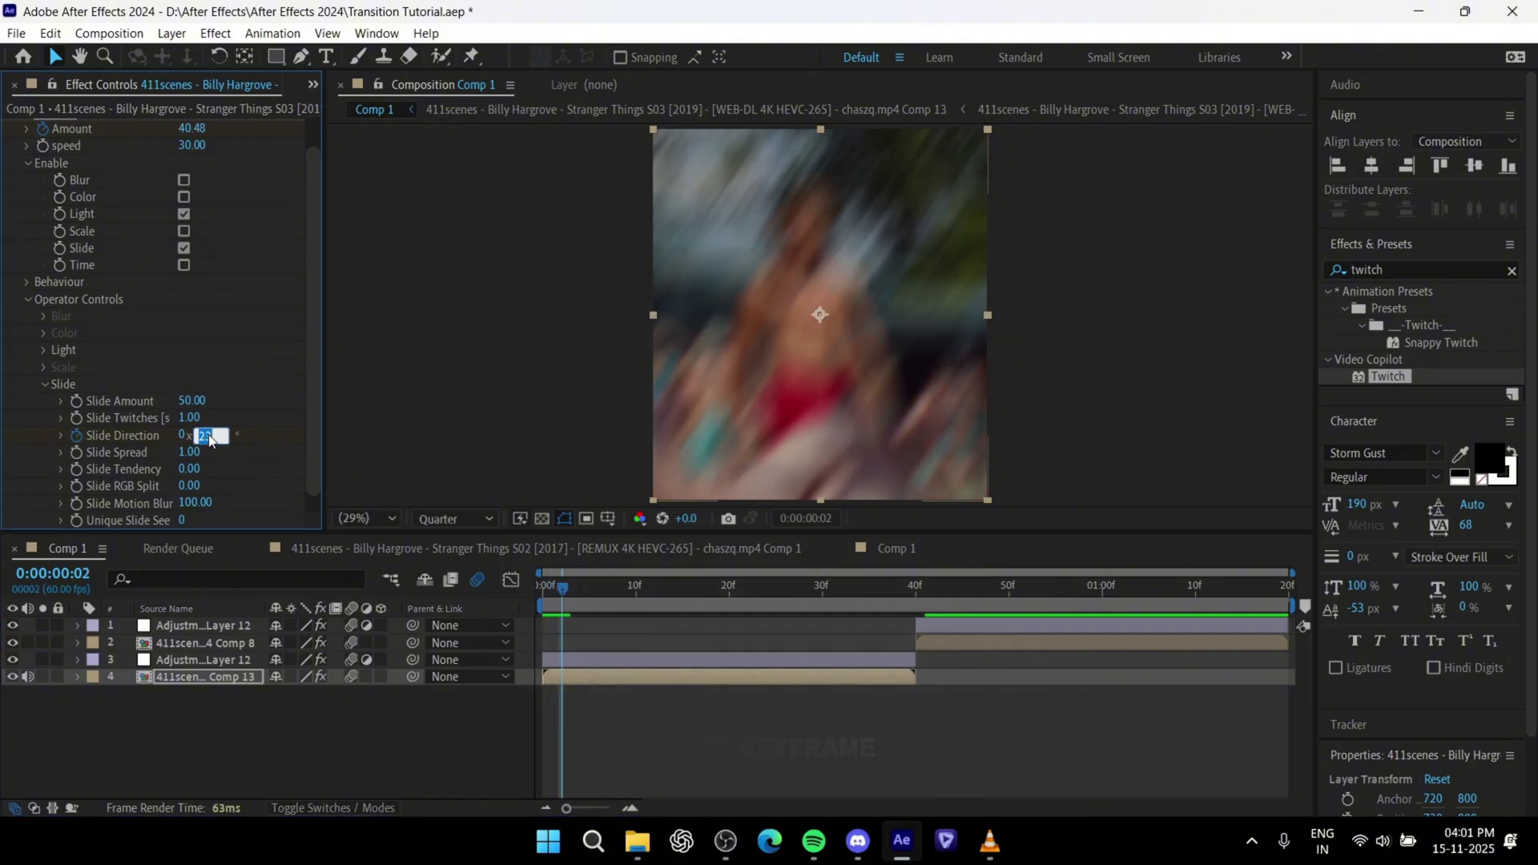
{"action": "type", "text": "90"}
{"action": "key", "text": "Return"}
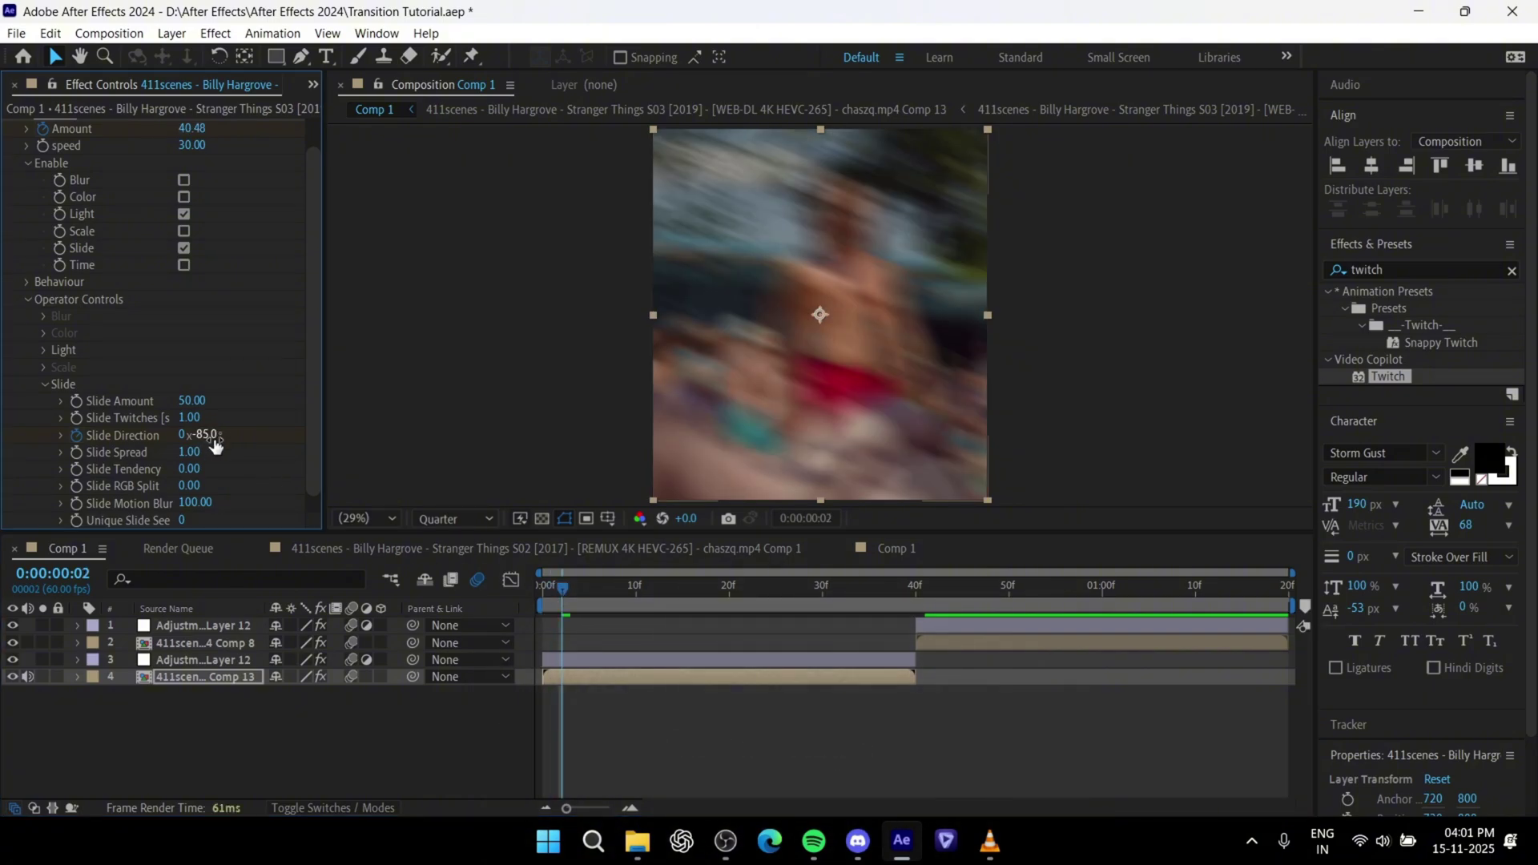
{"action": "left_click_drag", "start_coordinate": [565, 594], "coordinate": [581, 594]}
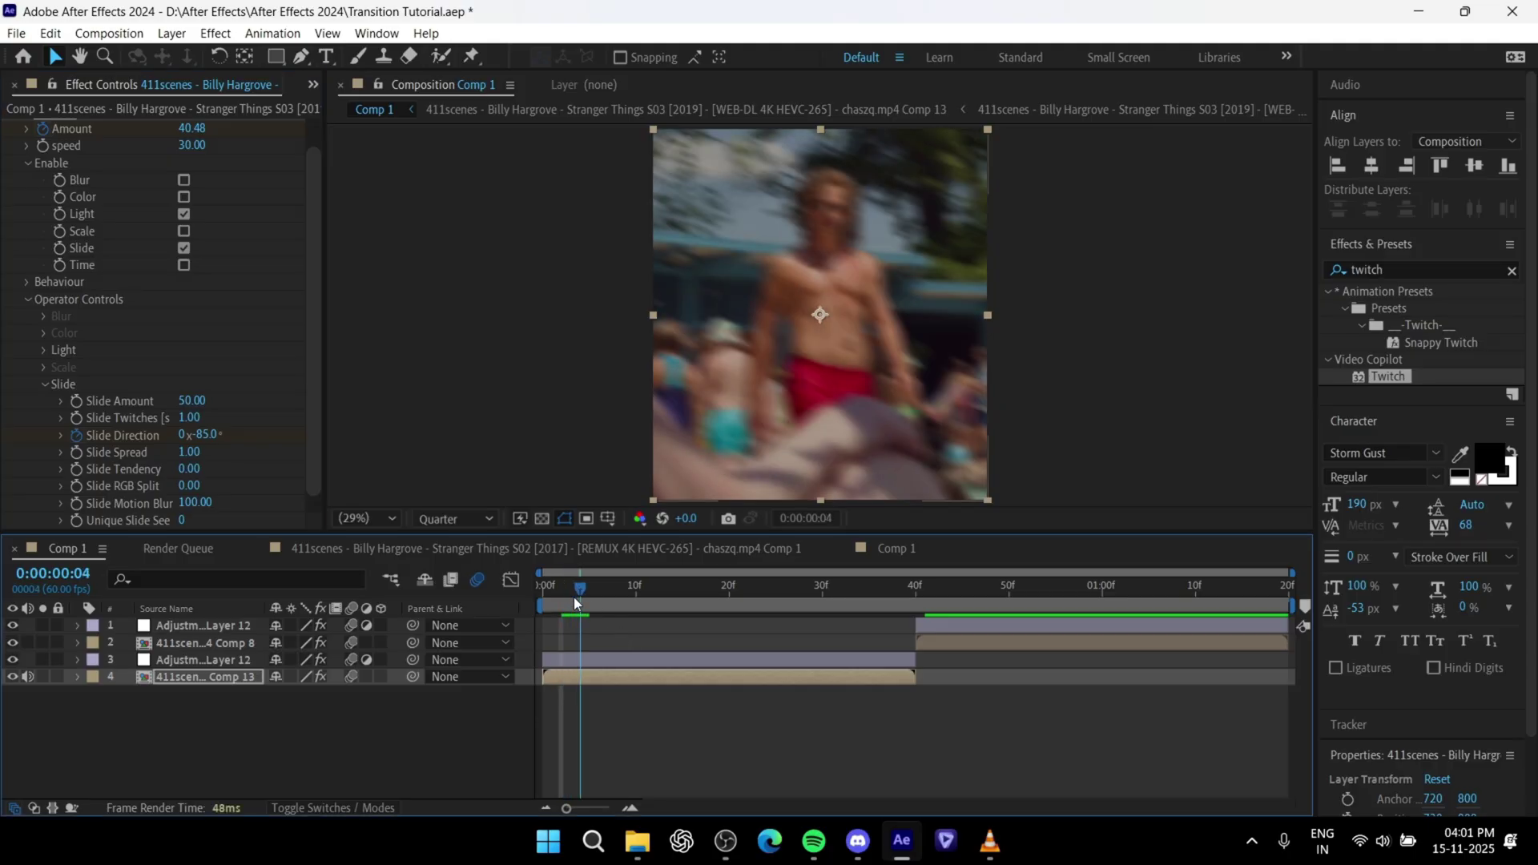
{"action": "left_click", "coordinate": [206, 437]}
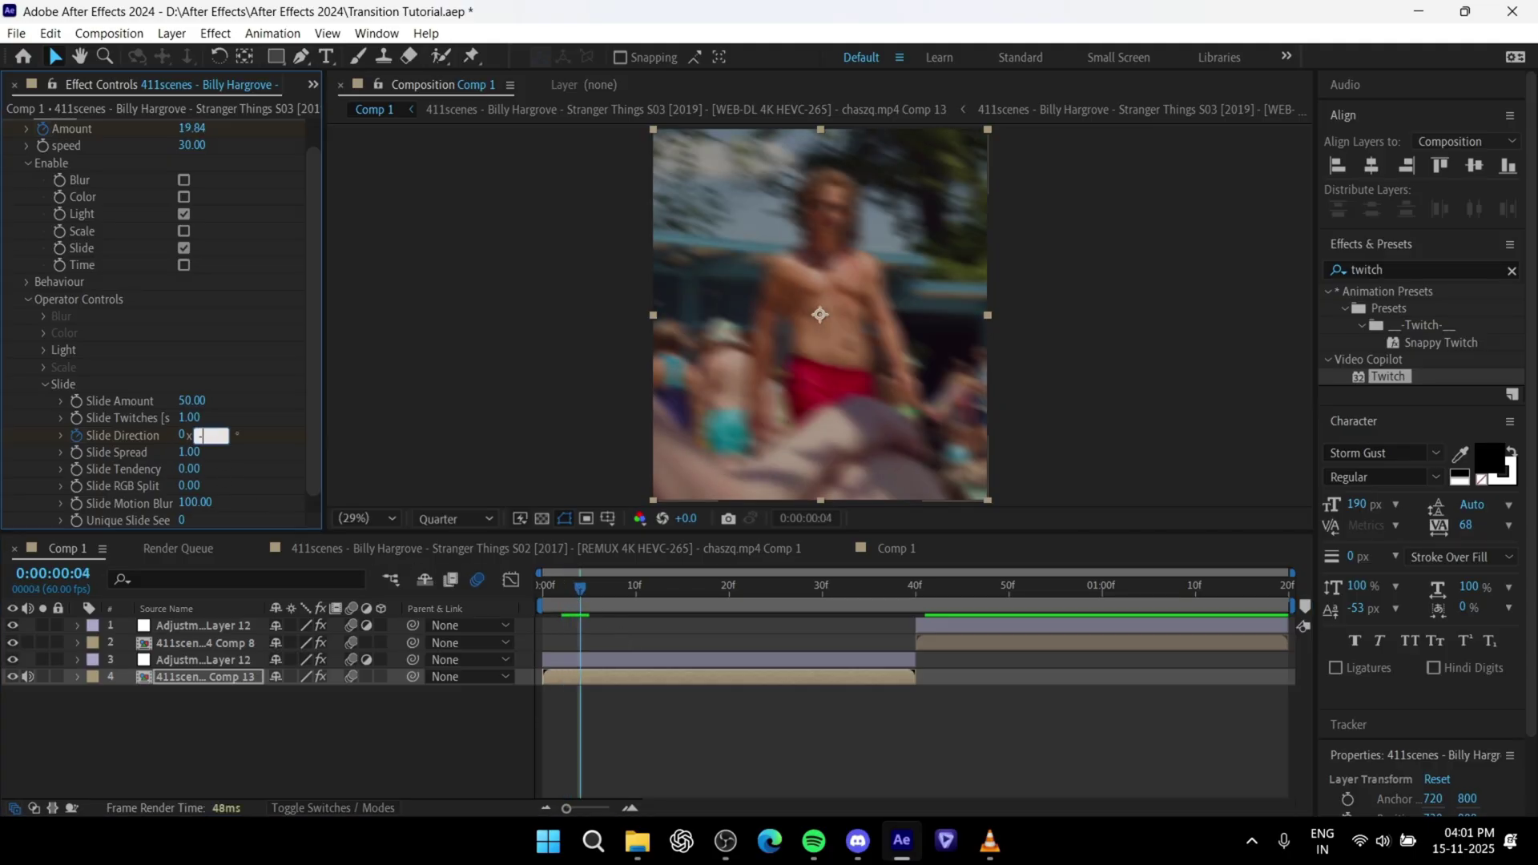
{"action": "type", "text": "-80"}
{"action": "key", "text": "Return"}
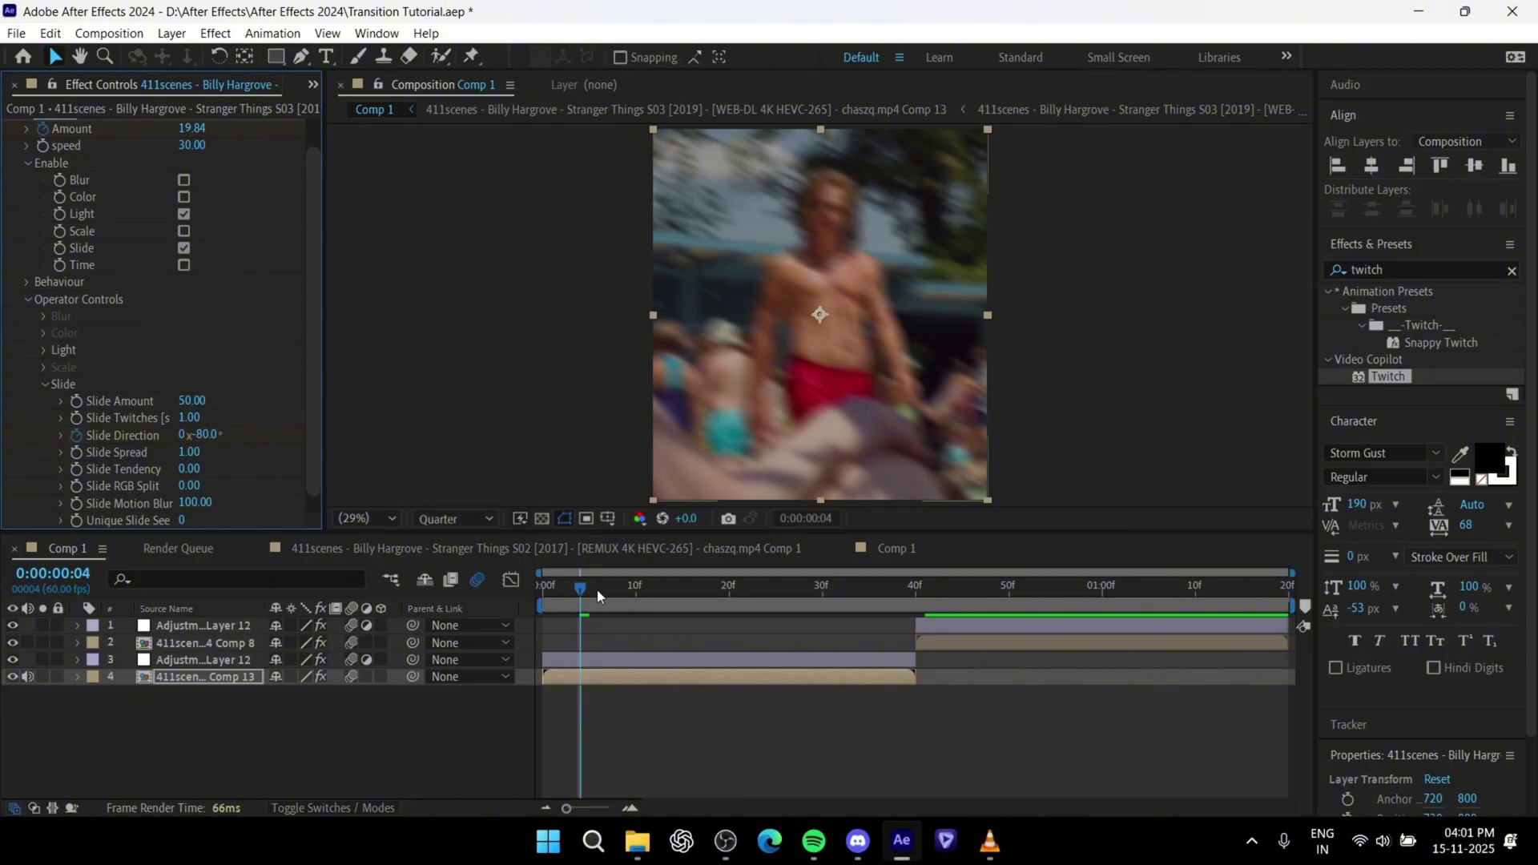
{"action": "key", "text": "space"}
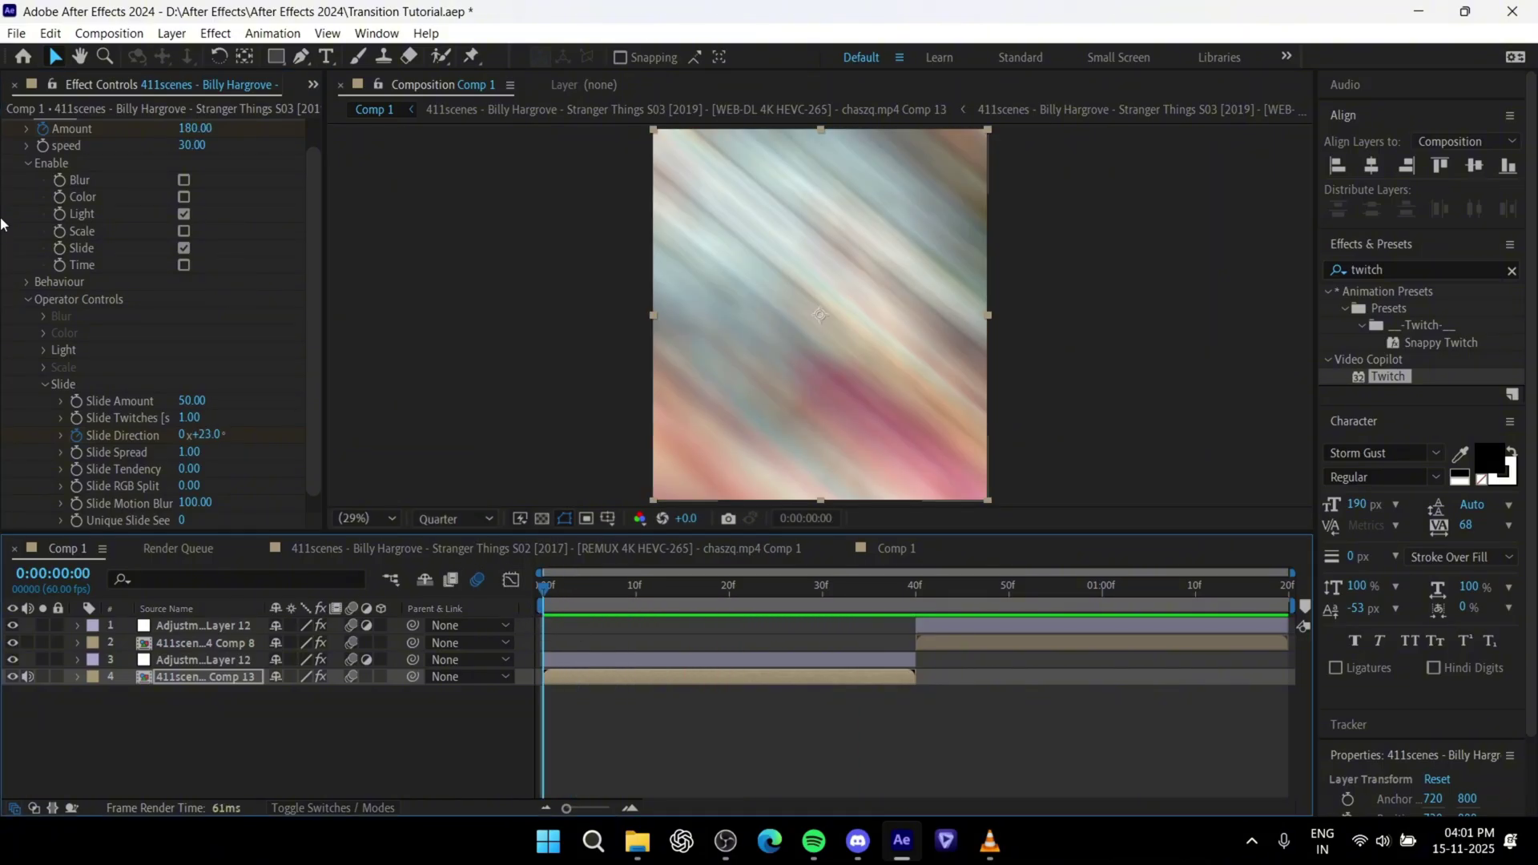
{"action": "scroll", "coordinate": [12, 195], "scroll_direction": "up", "scroll_amount": 2}
Step: Paste the Twitch effect onto the second clip at the frame-40 cut and preview the transition
{"action": "left_click", "coordinate": [12, 146]}
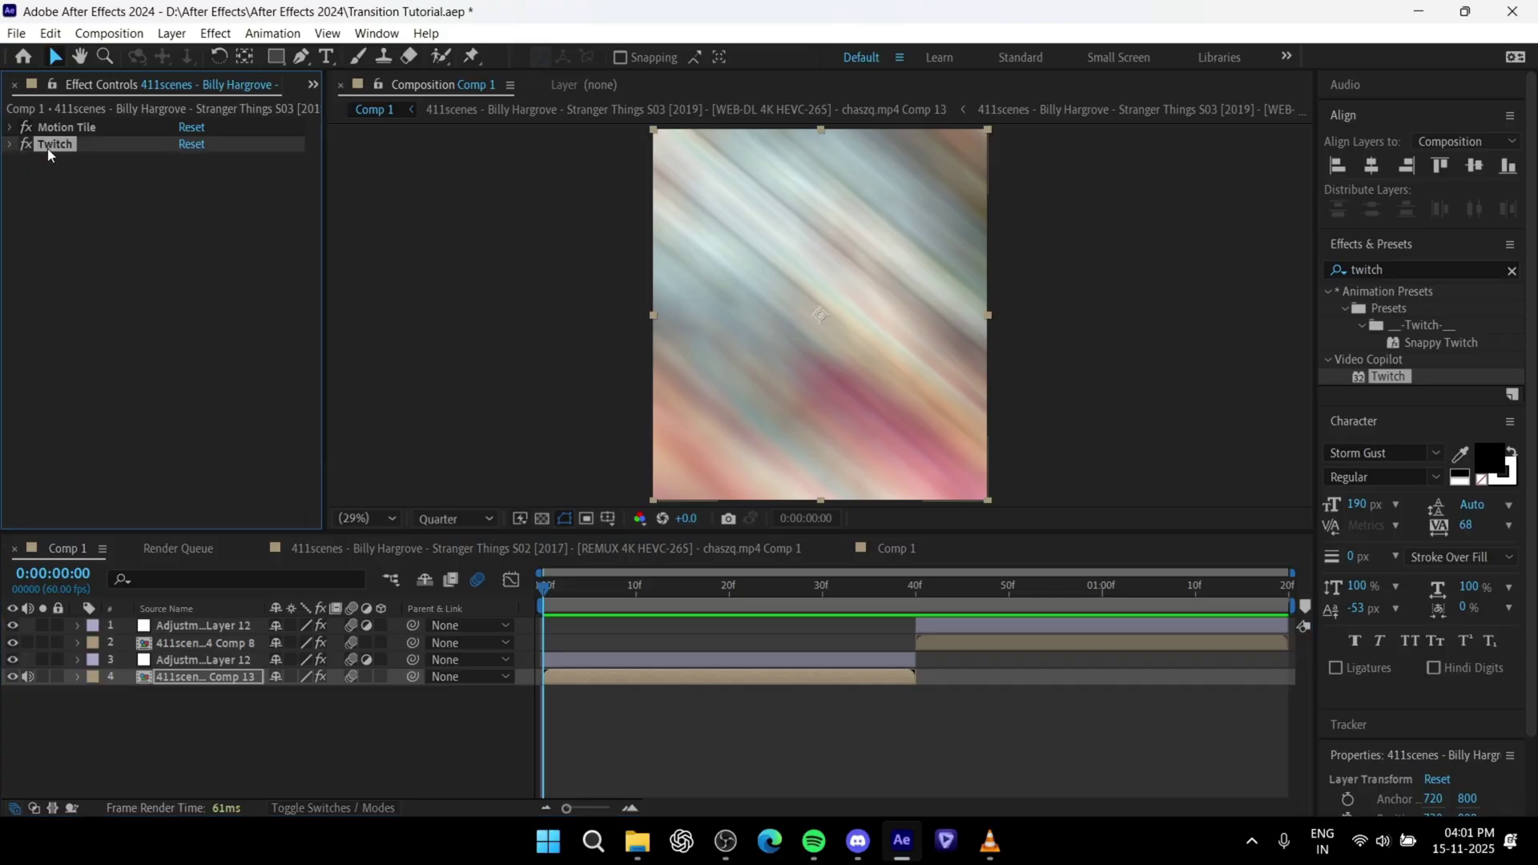
{"action": "left_click", "coordinate": [916, 590]}
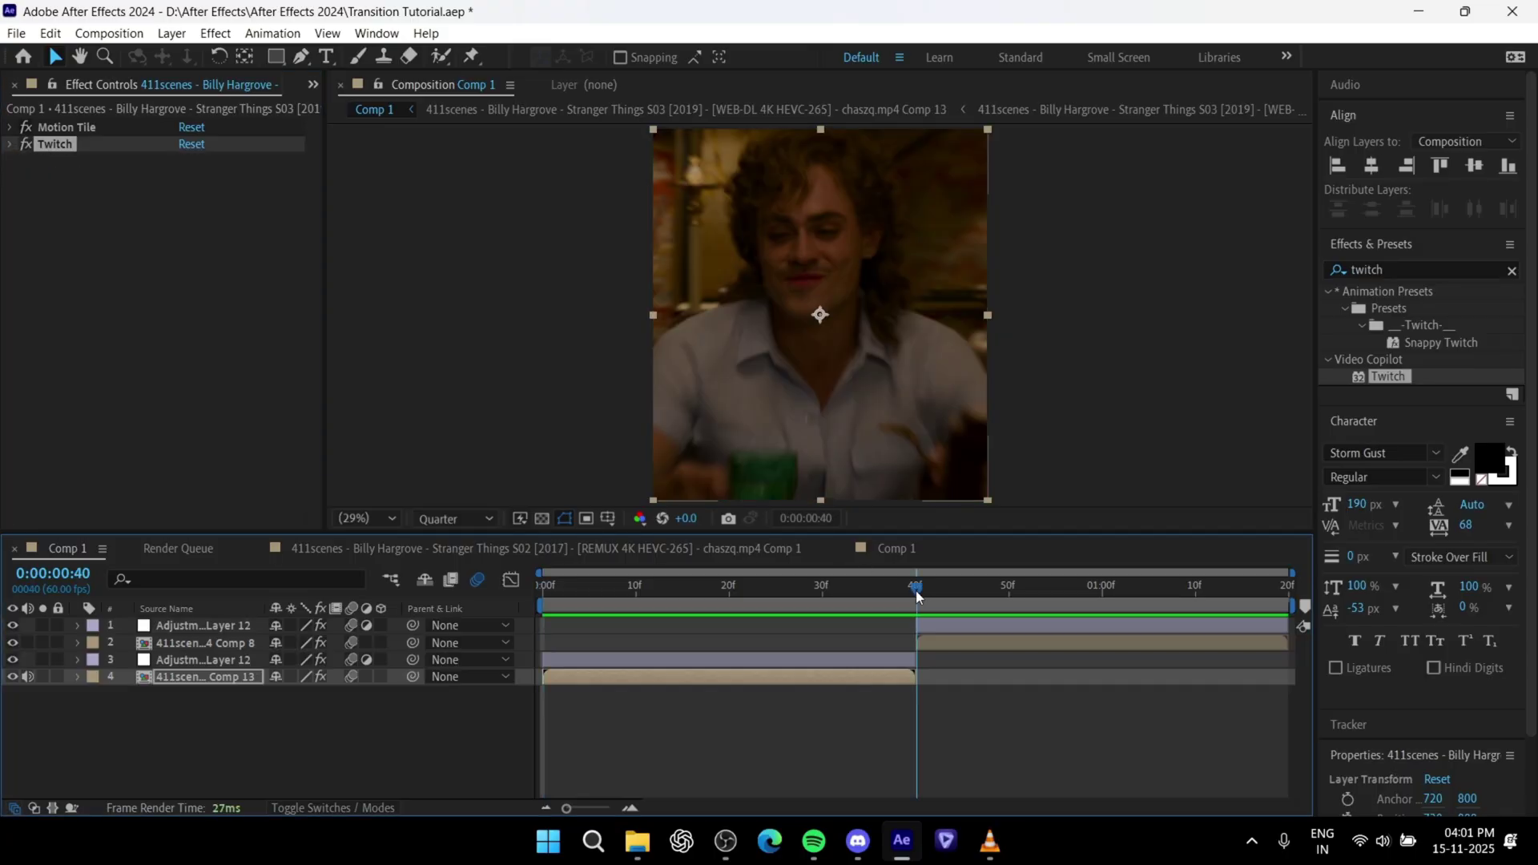
{"action": "left_click", "coordinate": [944, 644]}
{"action": "key", "text": "ctrl+v"}
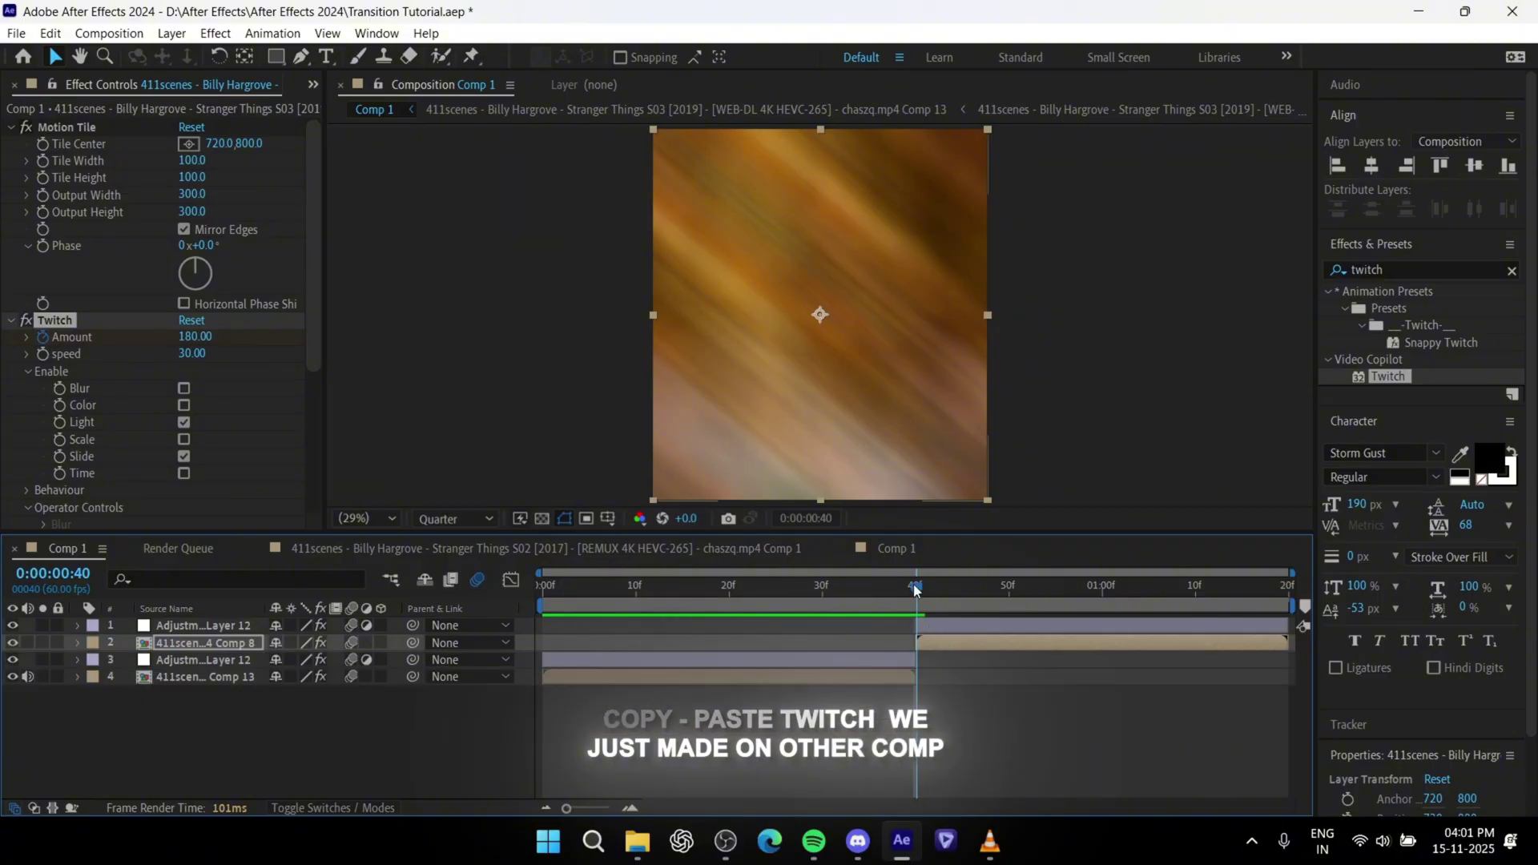
{"action": "left_click_drag", "start_coordinate": [913, 584], "coordinate": [645, 633]}
{"action": "key", "text": "space"}
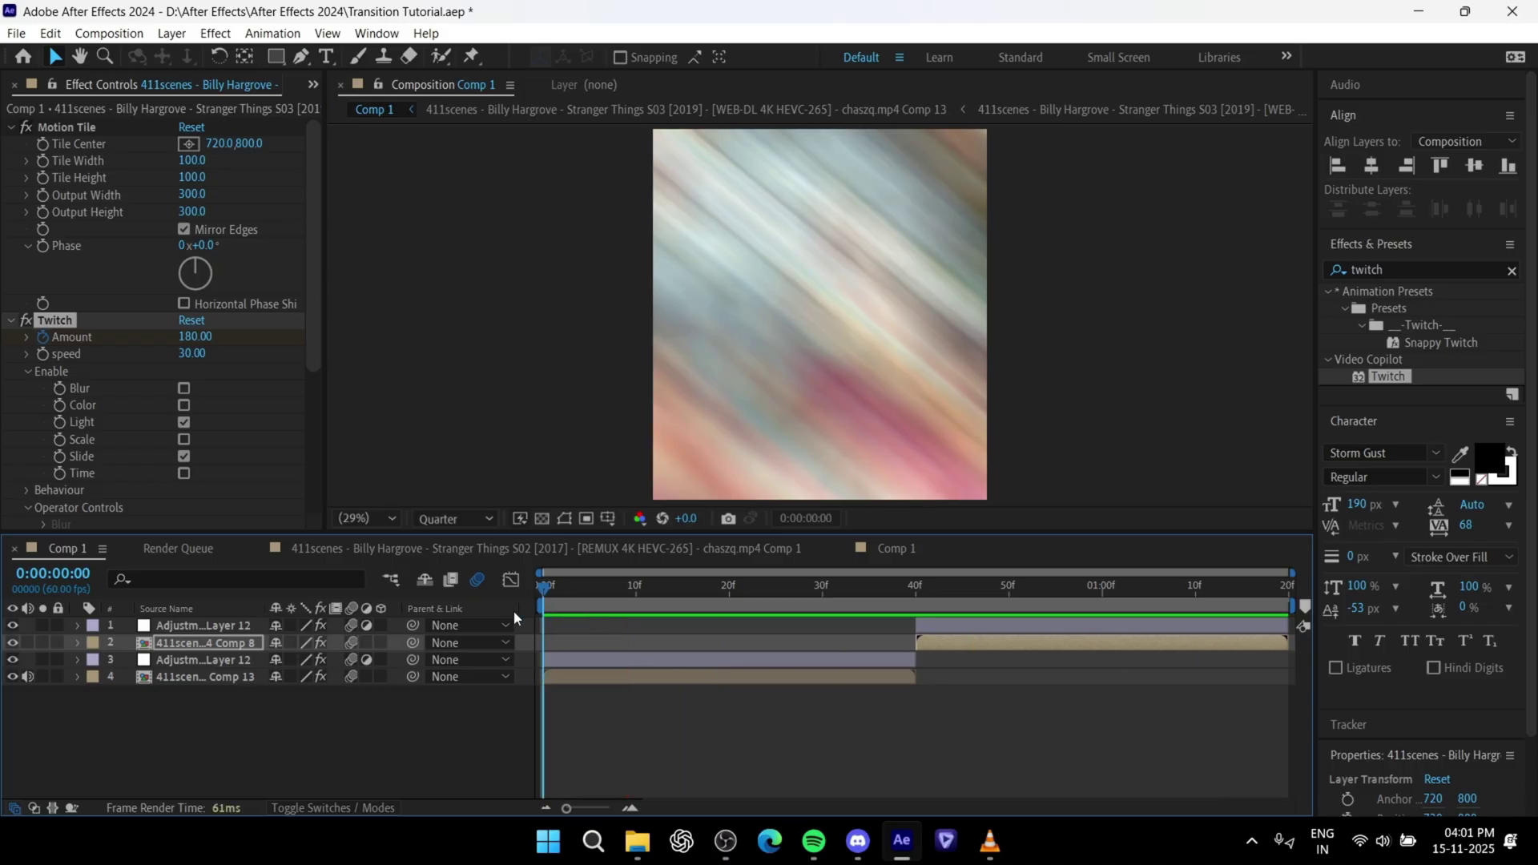
{"action": "left_click", "coordinate": [649, 707]}
Step: Create a new adjustment layer and trim it to end at the frame-40 cut
{"action": "key", "text": "ctrl+alt+y"}
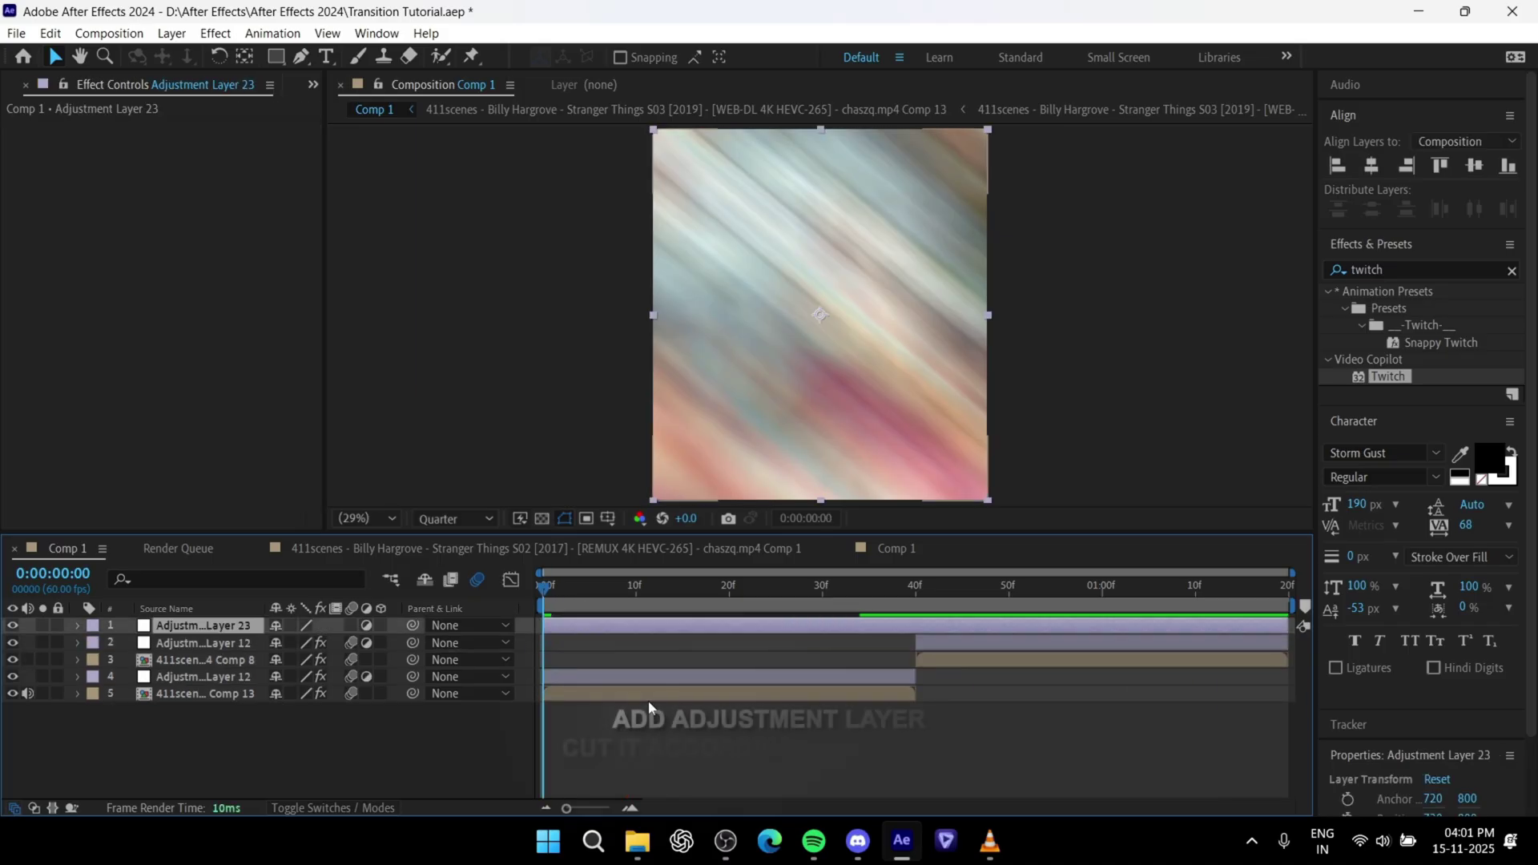
{"action": "left_click_drag", "start_coordinate": [896, 594], "coordinate": [915, 593]}
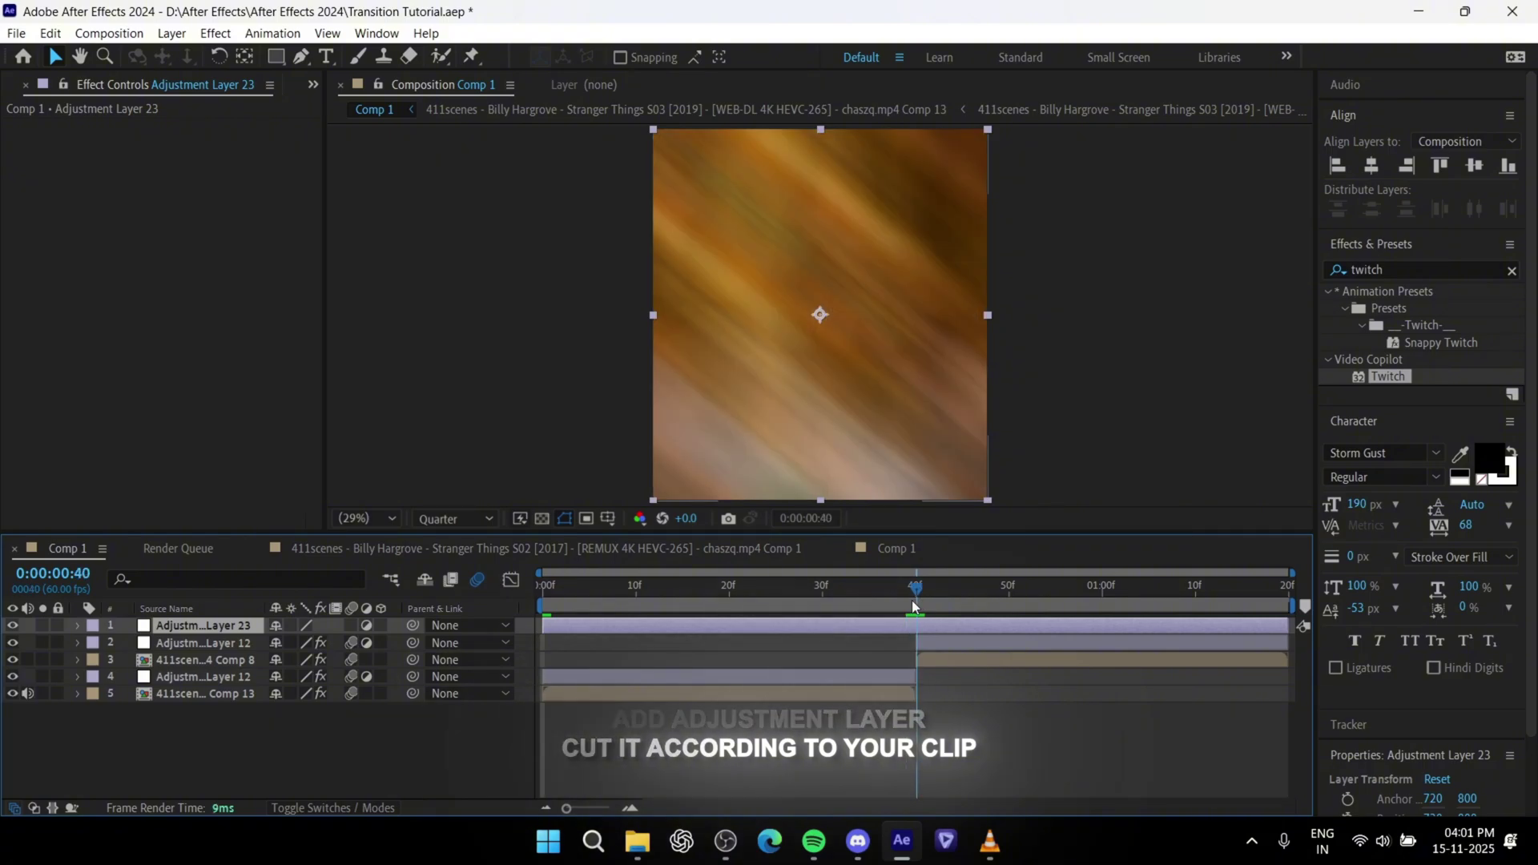
{"action": "key", "text": "alt+]"}
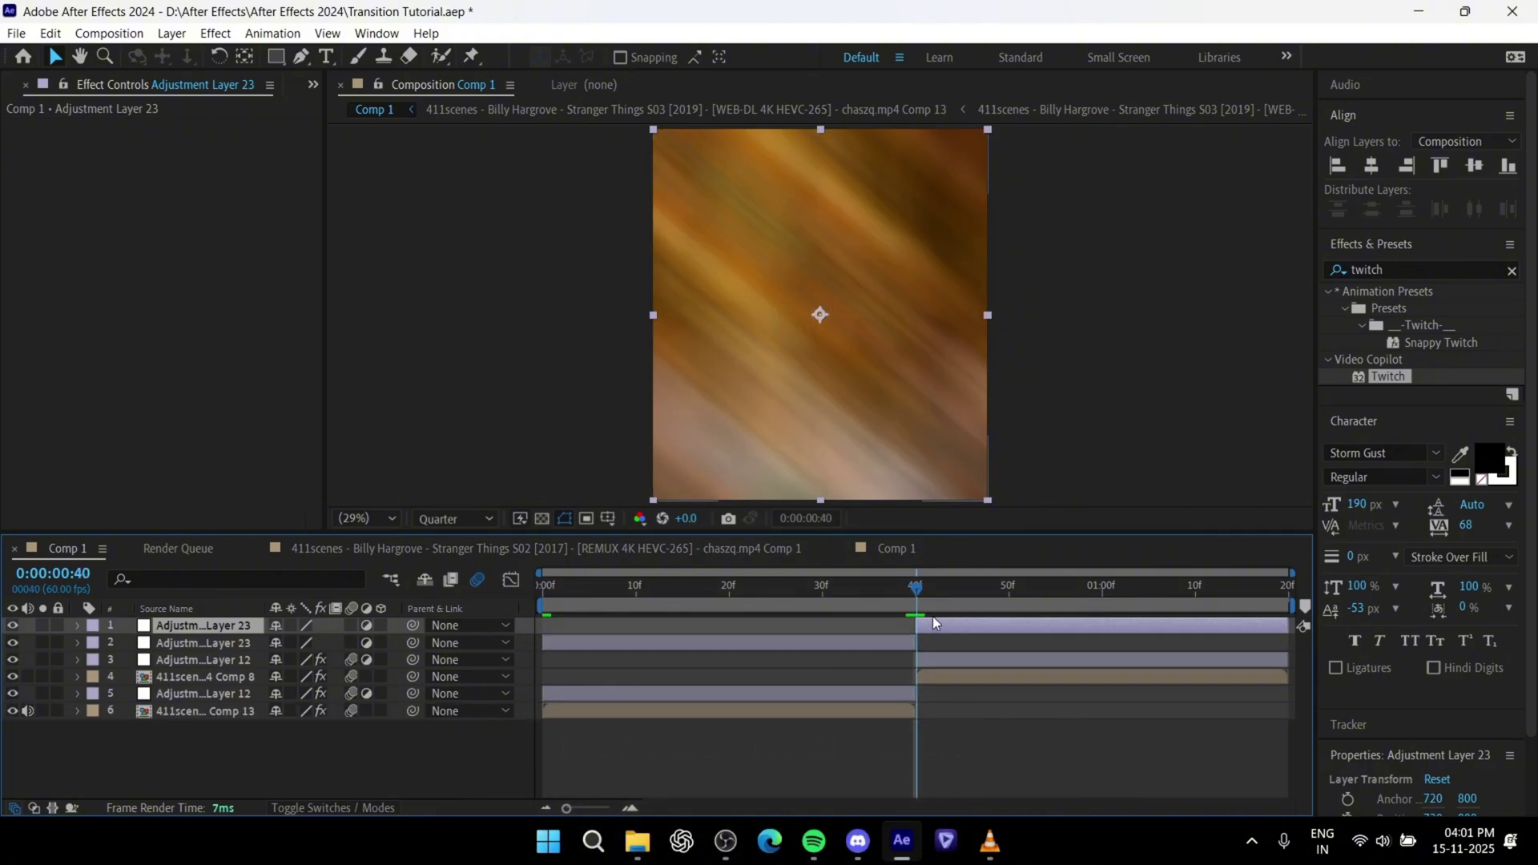
{"action": "key", "text": "F2"}
{"action": "left_click_drag", "start_coordinate": [918, 588], "coordinate": [546, 633]}
{"action": "left_click", "coordinate": [622, 625]}
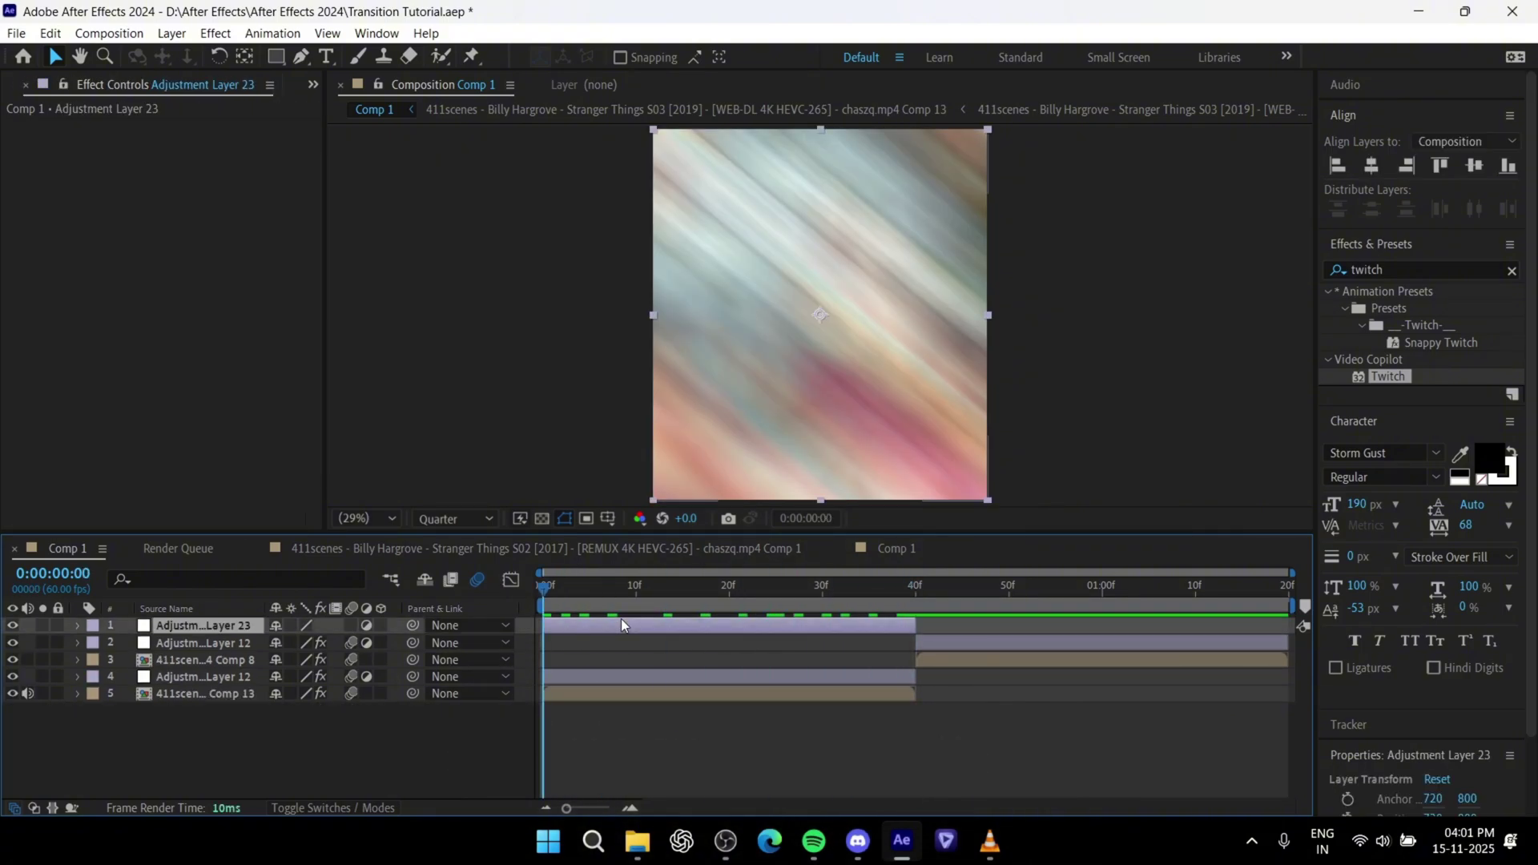
Step: Search Effects & Presets for 'omino' and pick omino diffusion
{"action": "left_click", "coordinate": [1379, 270]}
{"action": "type", "text": "om"}
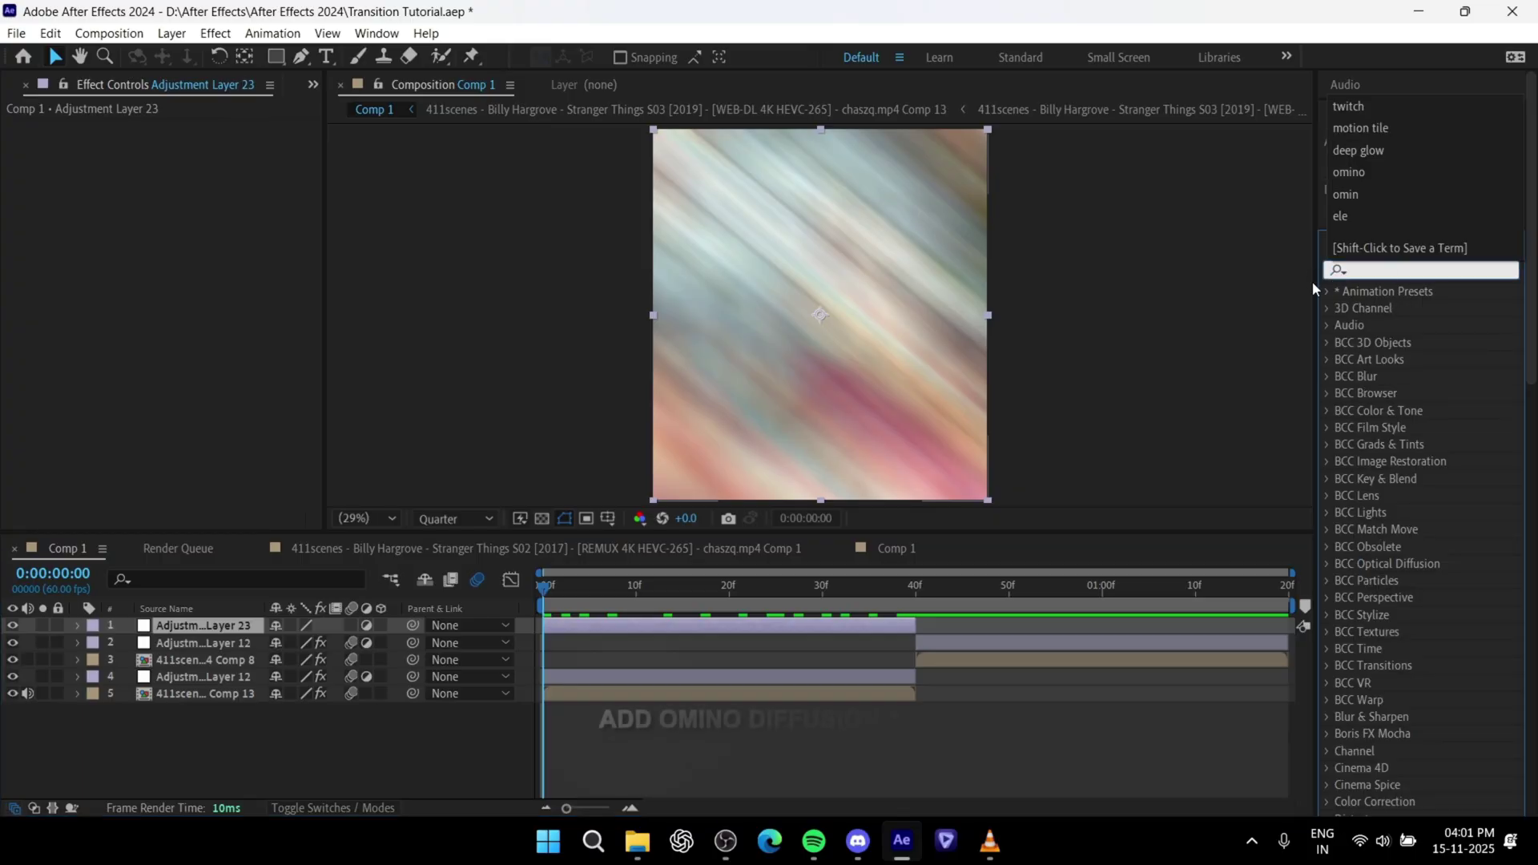
{"action": "type", "text": "ino"}
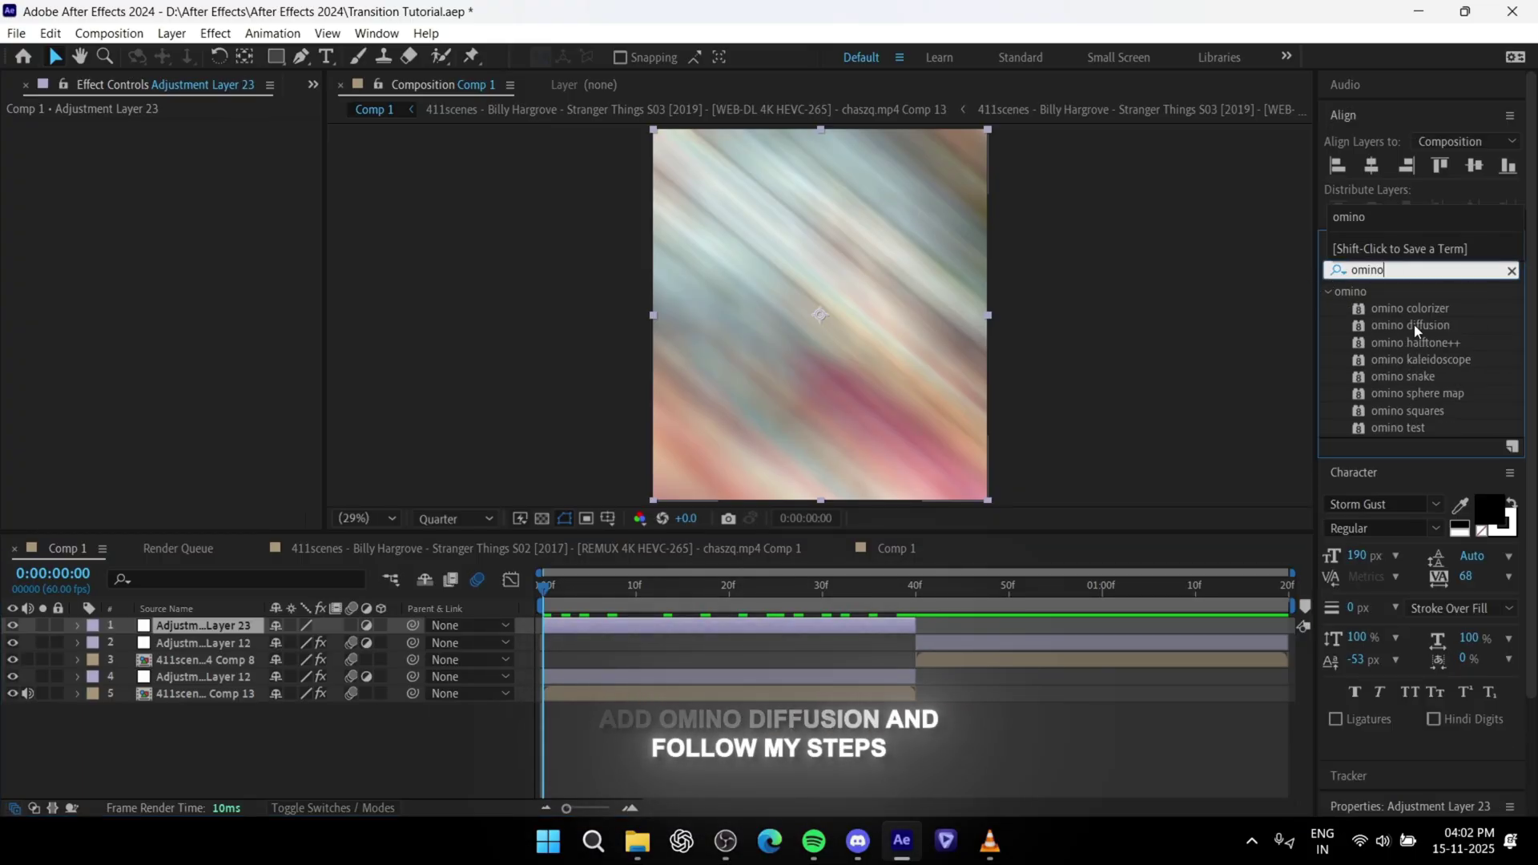
{"action": "left_click", "coordinate": [1415, 324]}
Step: Apply omino diffusion and keyframe Error Across from 1.000 at frame 0 to 1.35 at frame 40
{"action": "double_click", "coordinate": [1415, 325]}
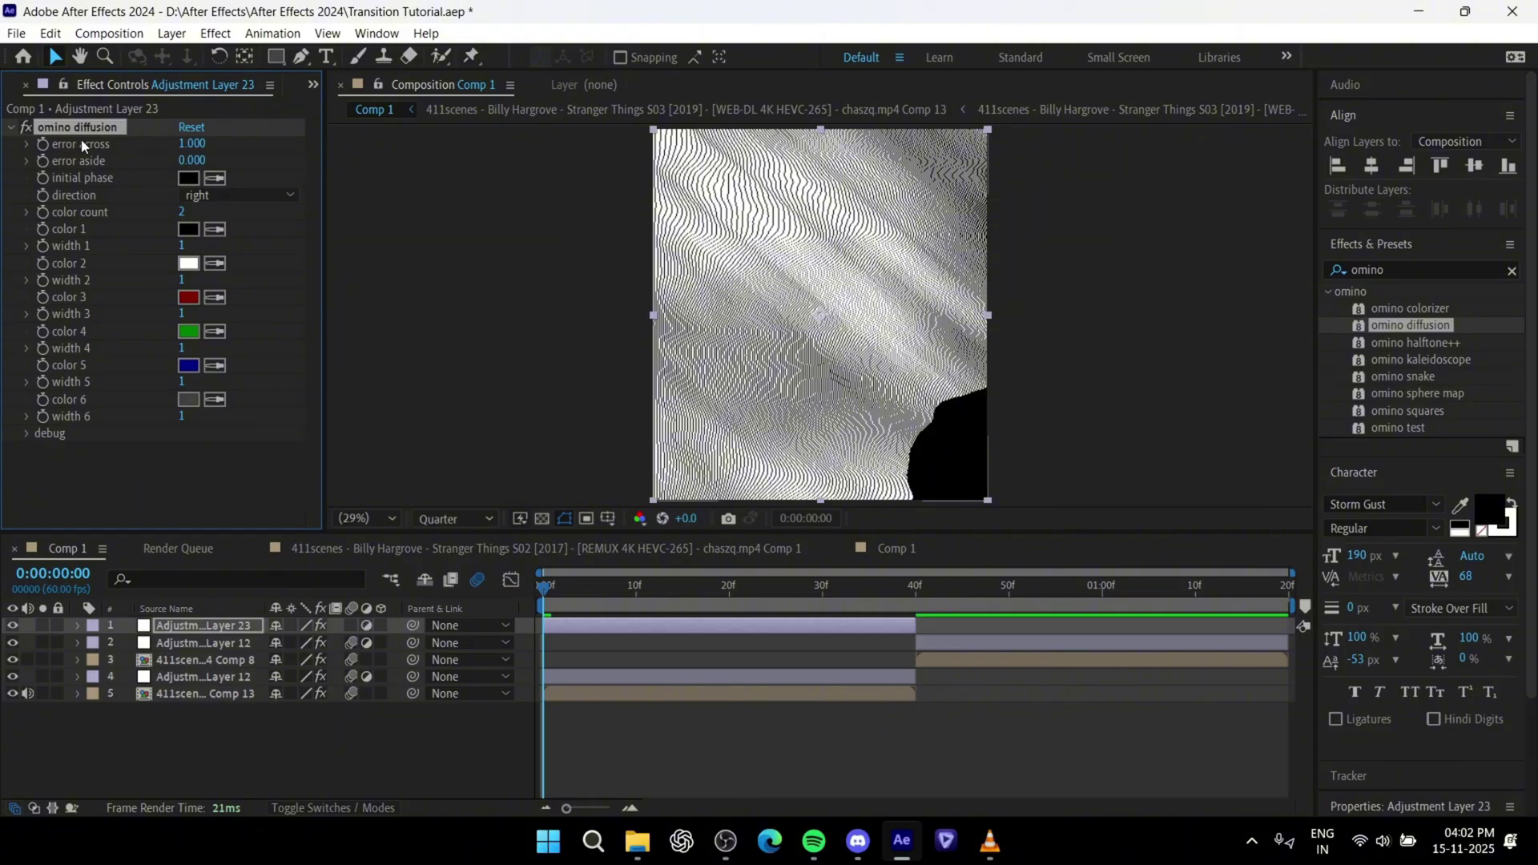
{"action": "left_click", "coordinate": [914, 591]}
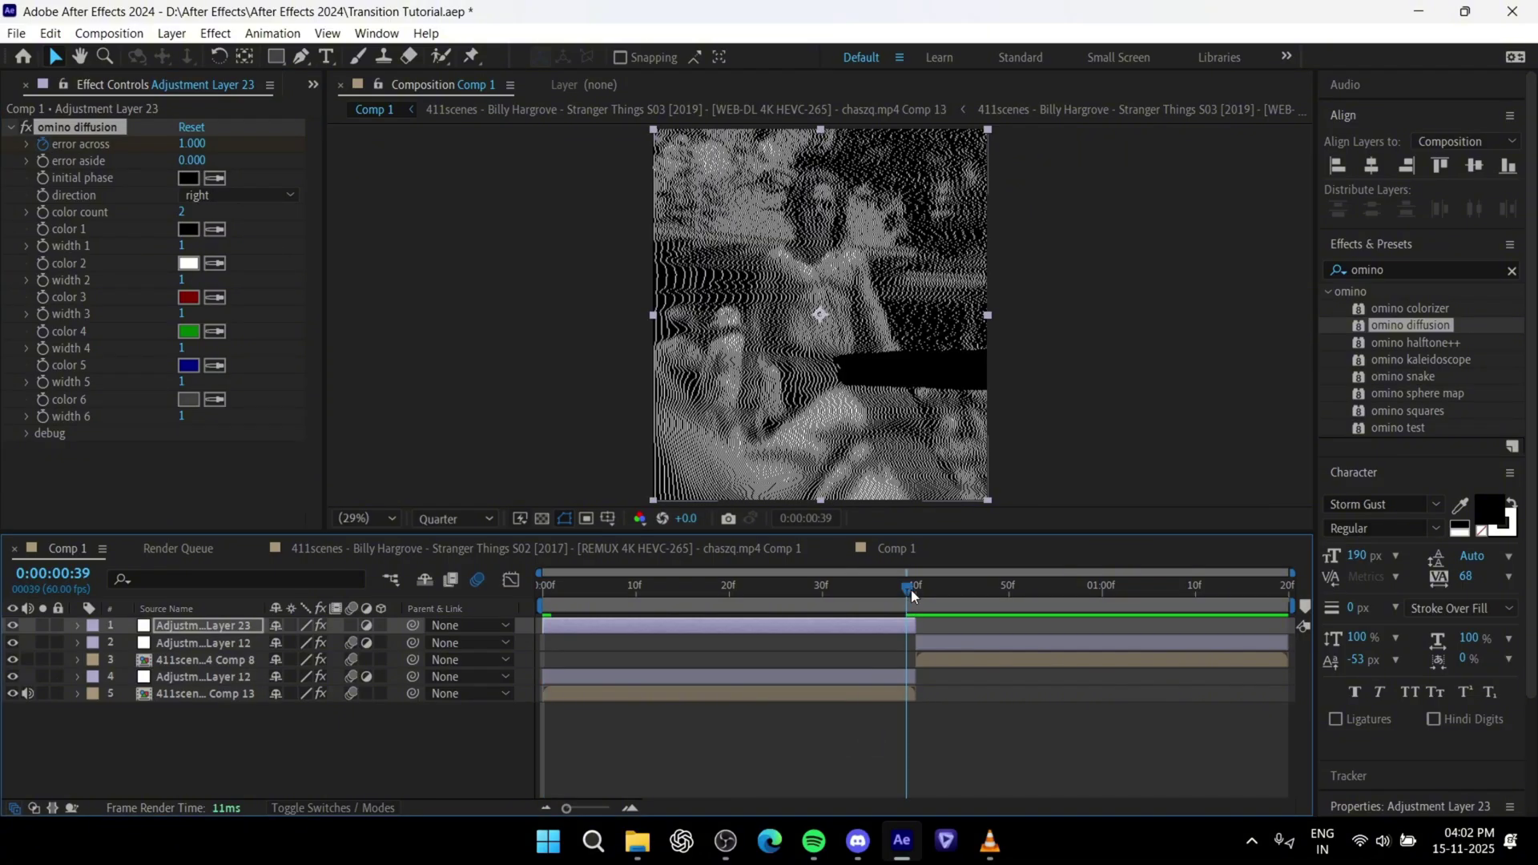
{"action": "left_click", "coordinate": [193, 143]}
{"action": "type", "text": "1.35"}
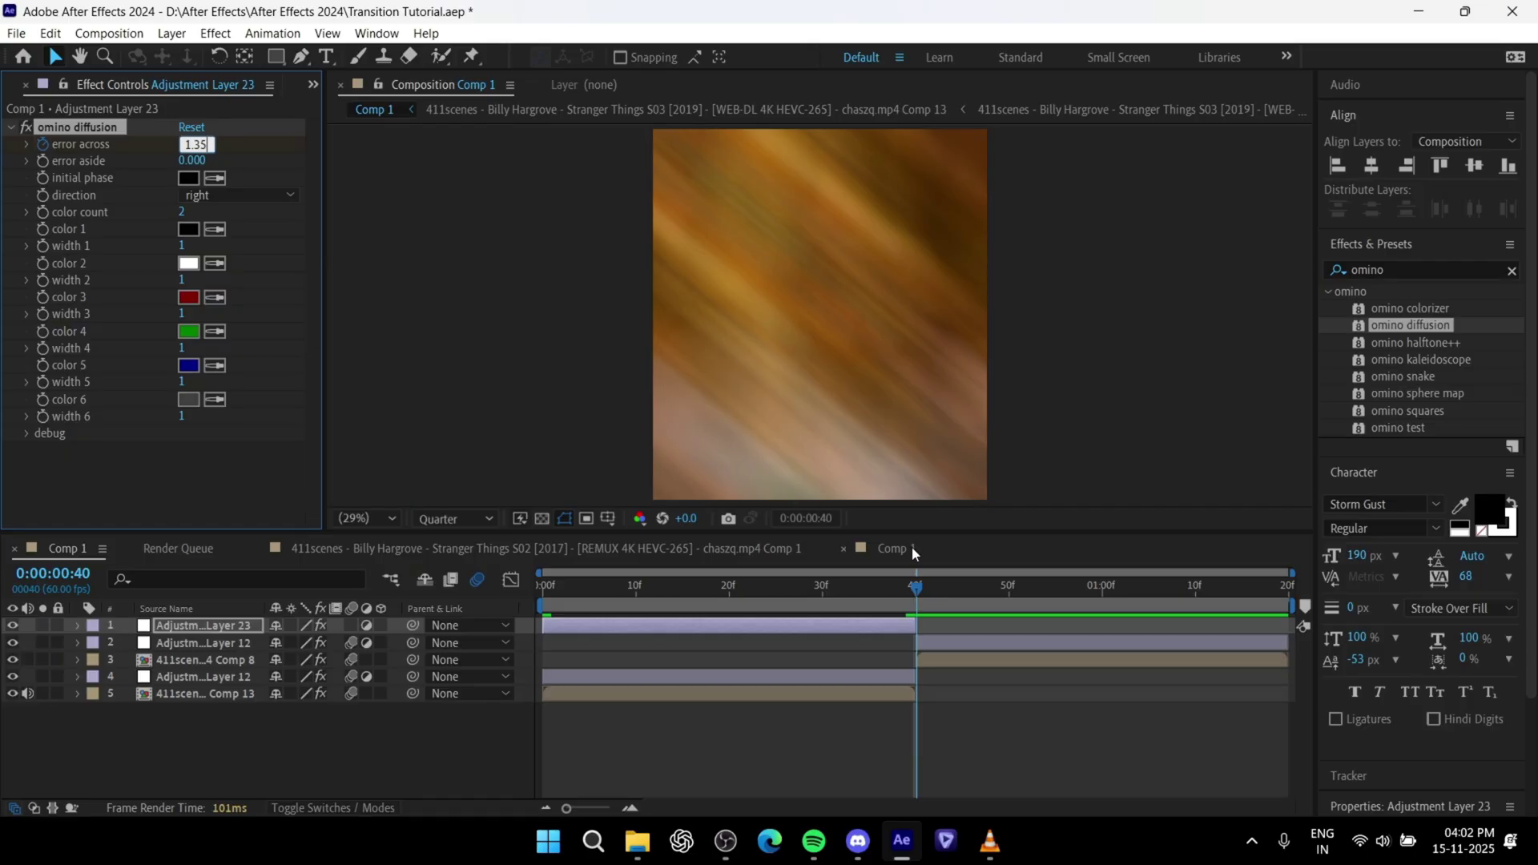
{"action": "left_click_drag", "start_coordinate": [915, 587], "coordinate": [565, 617]}
{"action": "key", "text": "Home"}
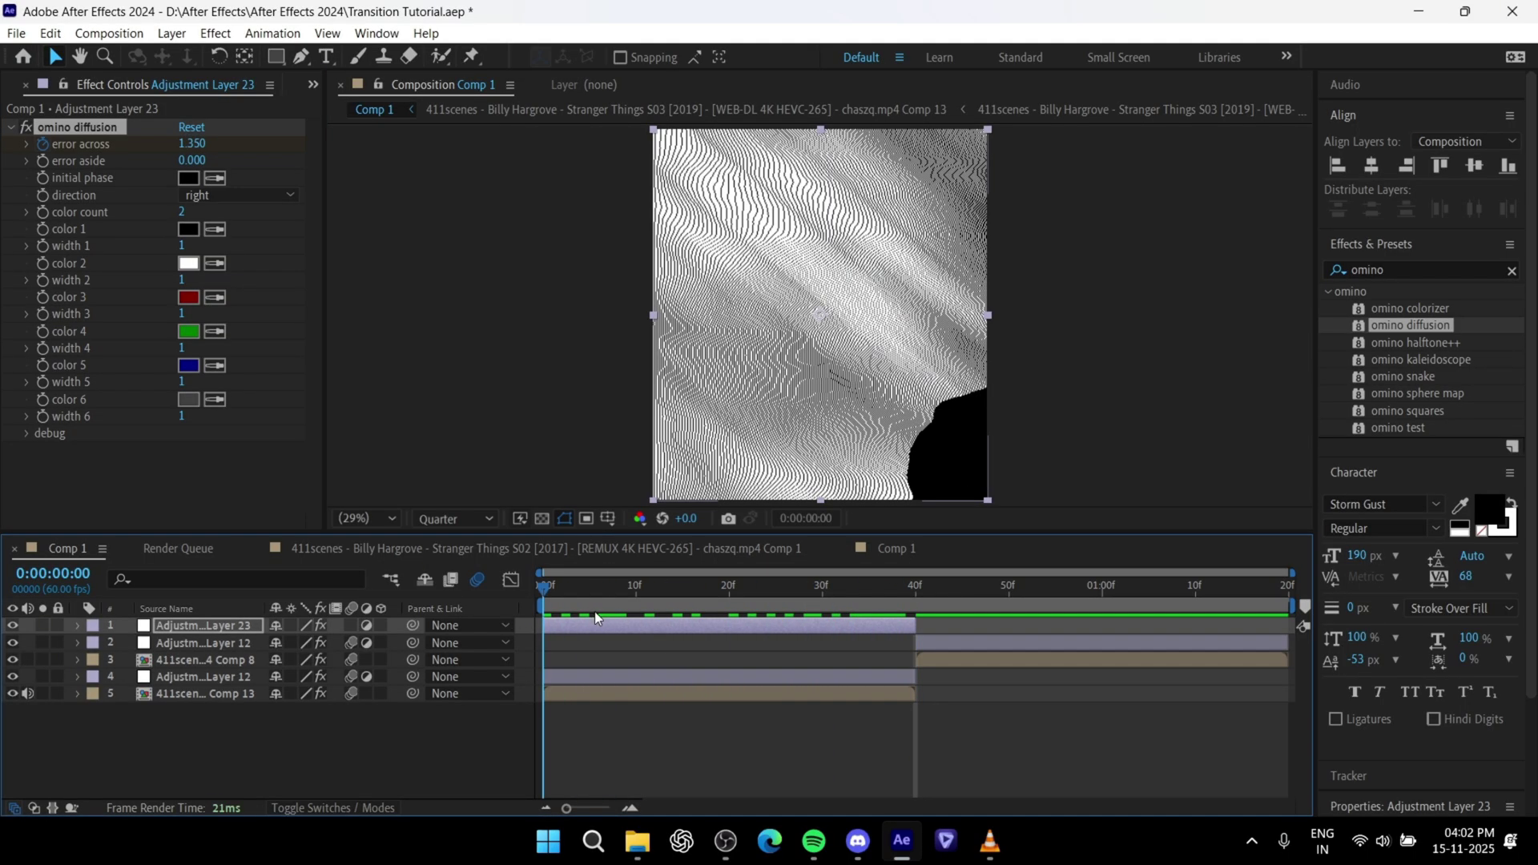
{"action": "left_click", "coordinate": [628, 626]}
{"action": "key", "text": "u"}
{"action": "left_click_drag", "start_coordinate": [940, 650], "coordinate": [526, 676]}
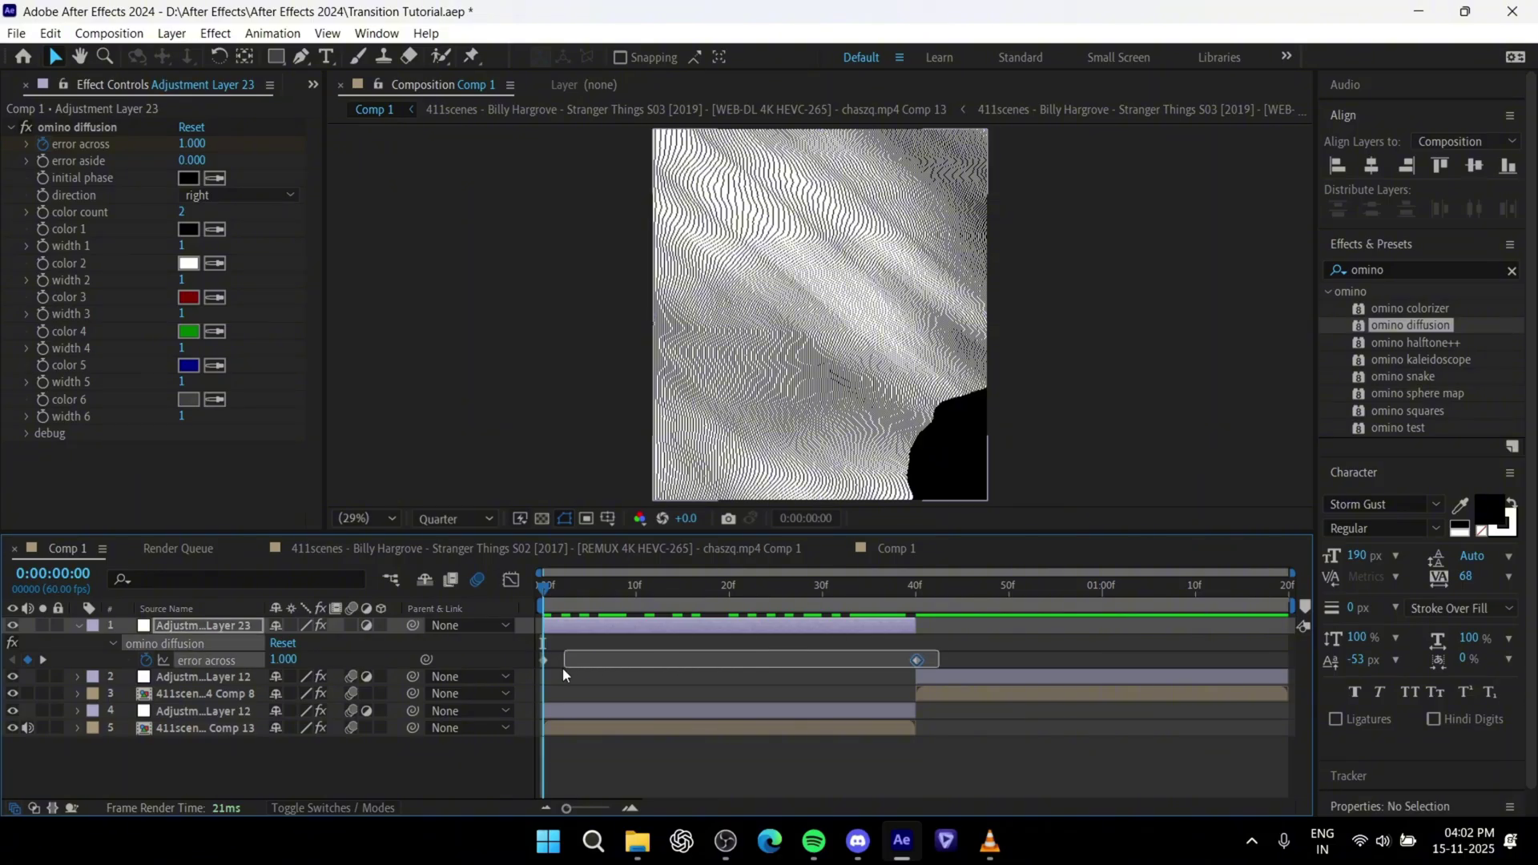
Step: Stretch the Error Across bezier handles toward 30f for an S-shaped ease, then preview
{"action": "left_click", "coordinate": [510, 579]}
{"action": "left_click_drag", "start_coordinate": [954, 719], "coordinate": [882, 599]}
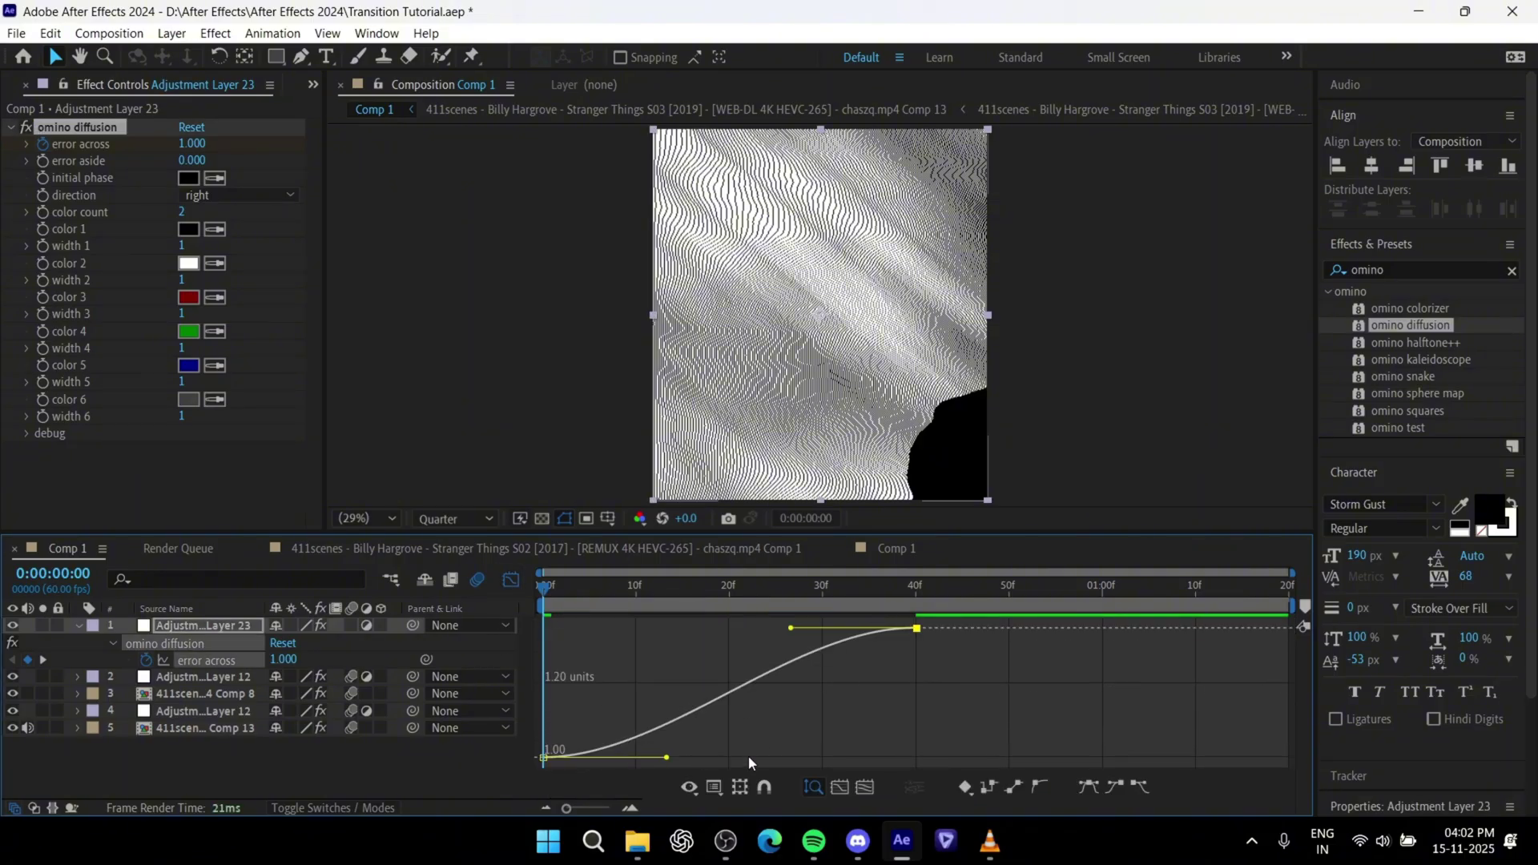
{"action": "left_click_drag", "start_coordinate": [669, 759], "coordinate": [824, 759]}
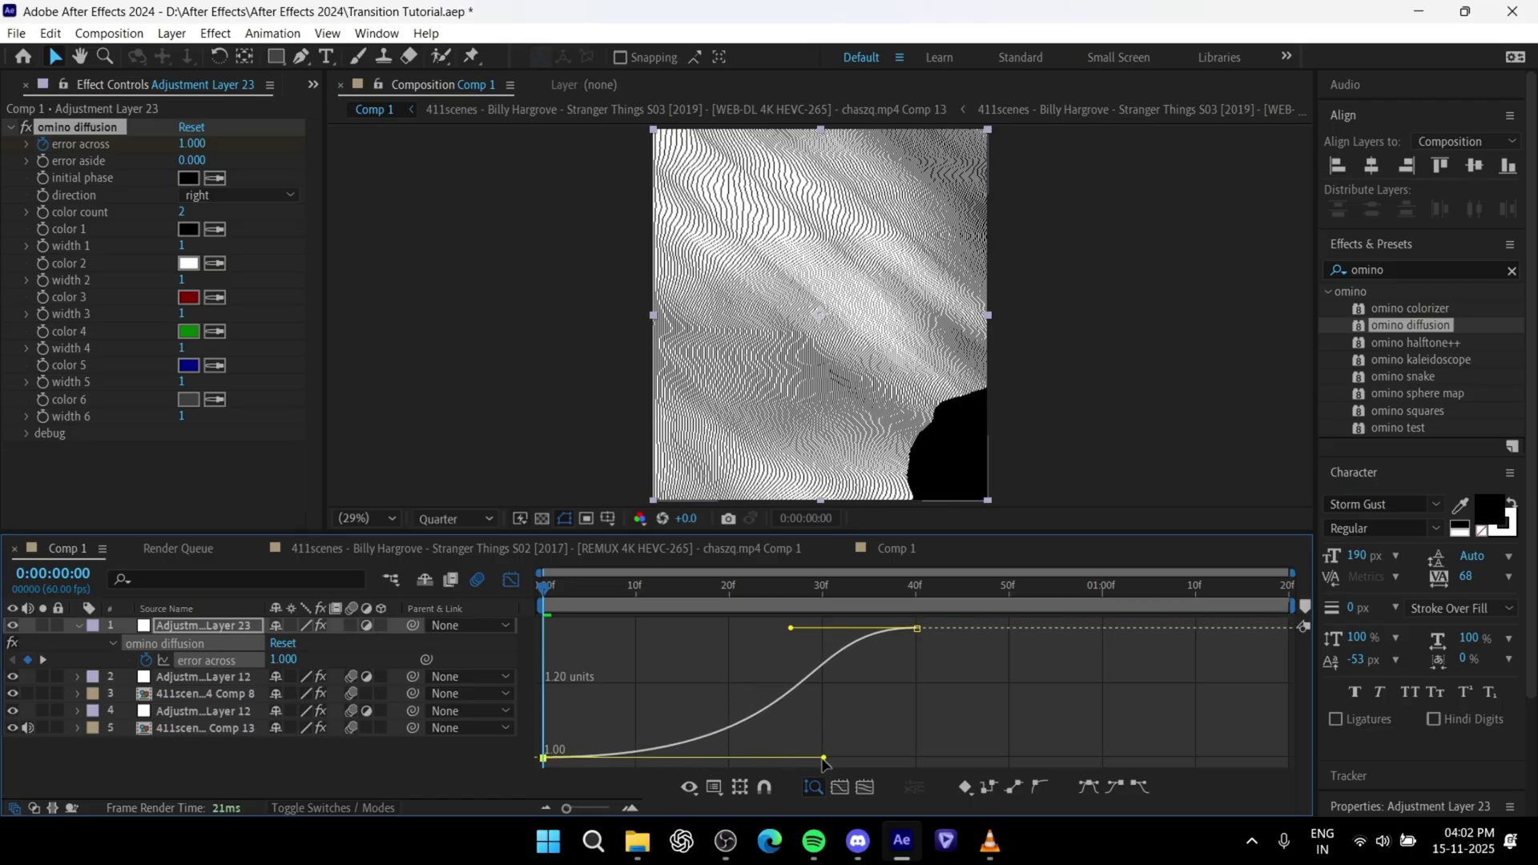
{"action": "left_click_drag", "start_coordinate": [790, 630], "coordinate": [818, 630]}
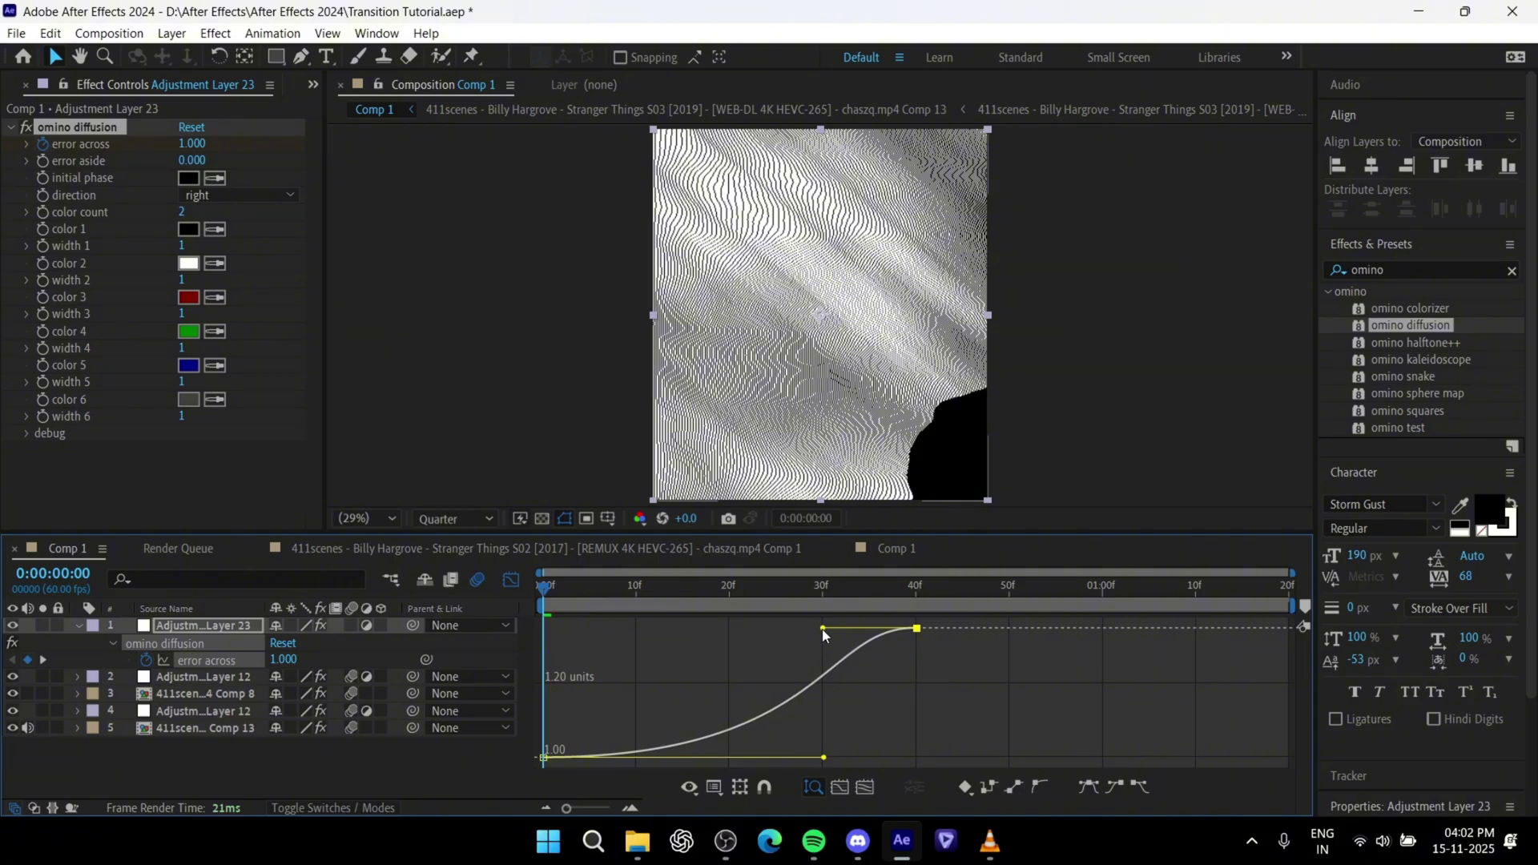
{"action": "key", "text": "space"}
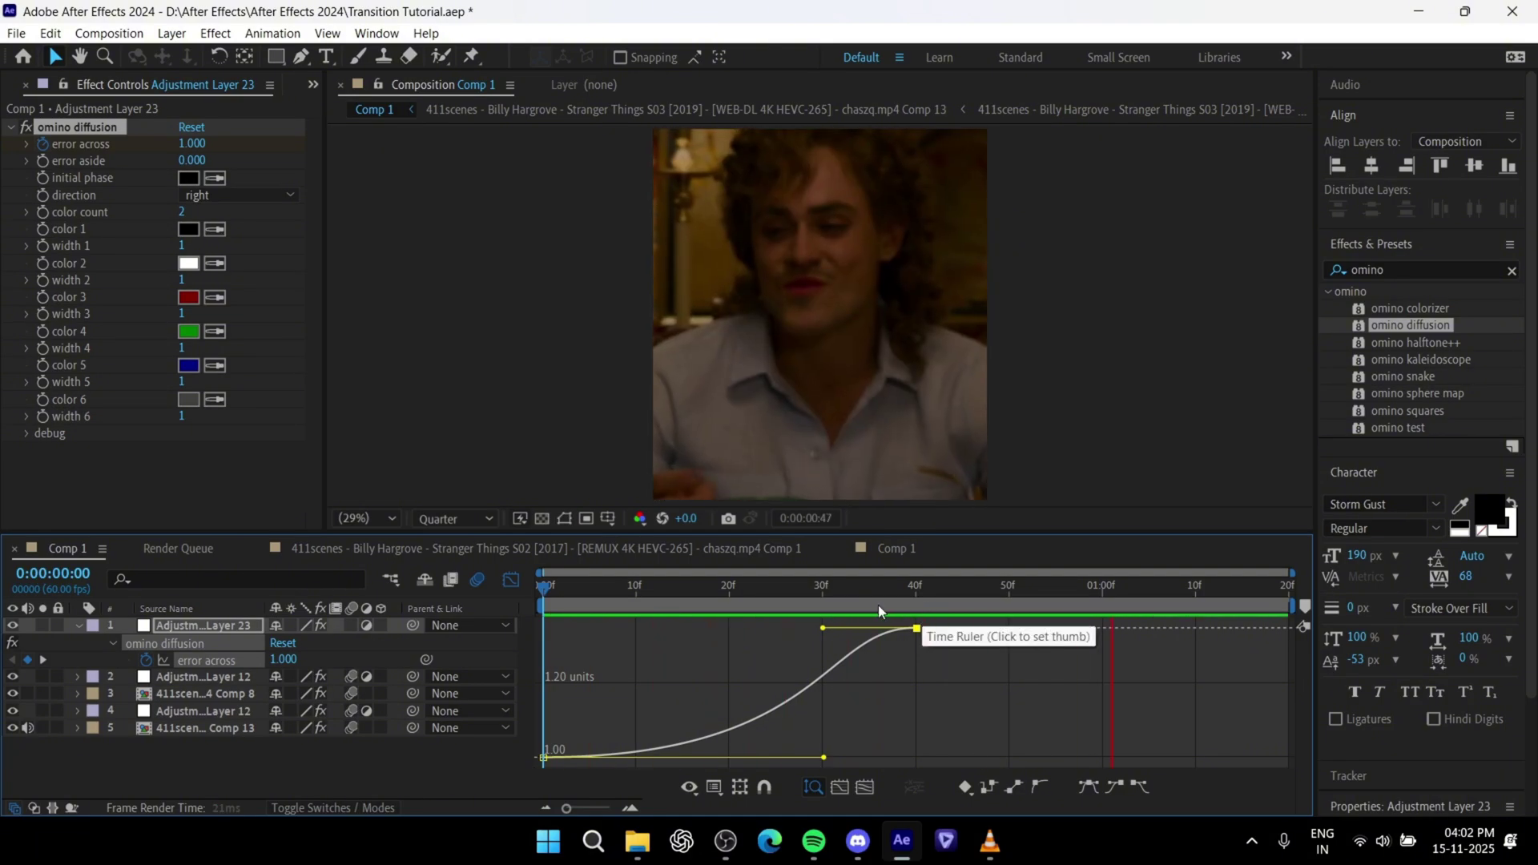
{"action": "key", "text": "space"}
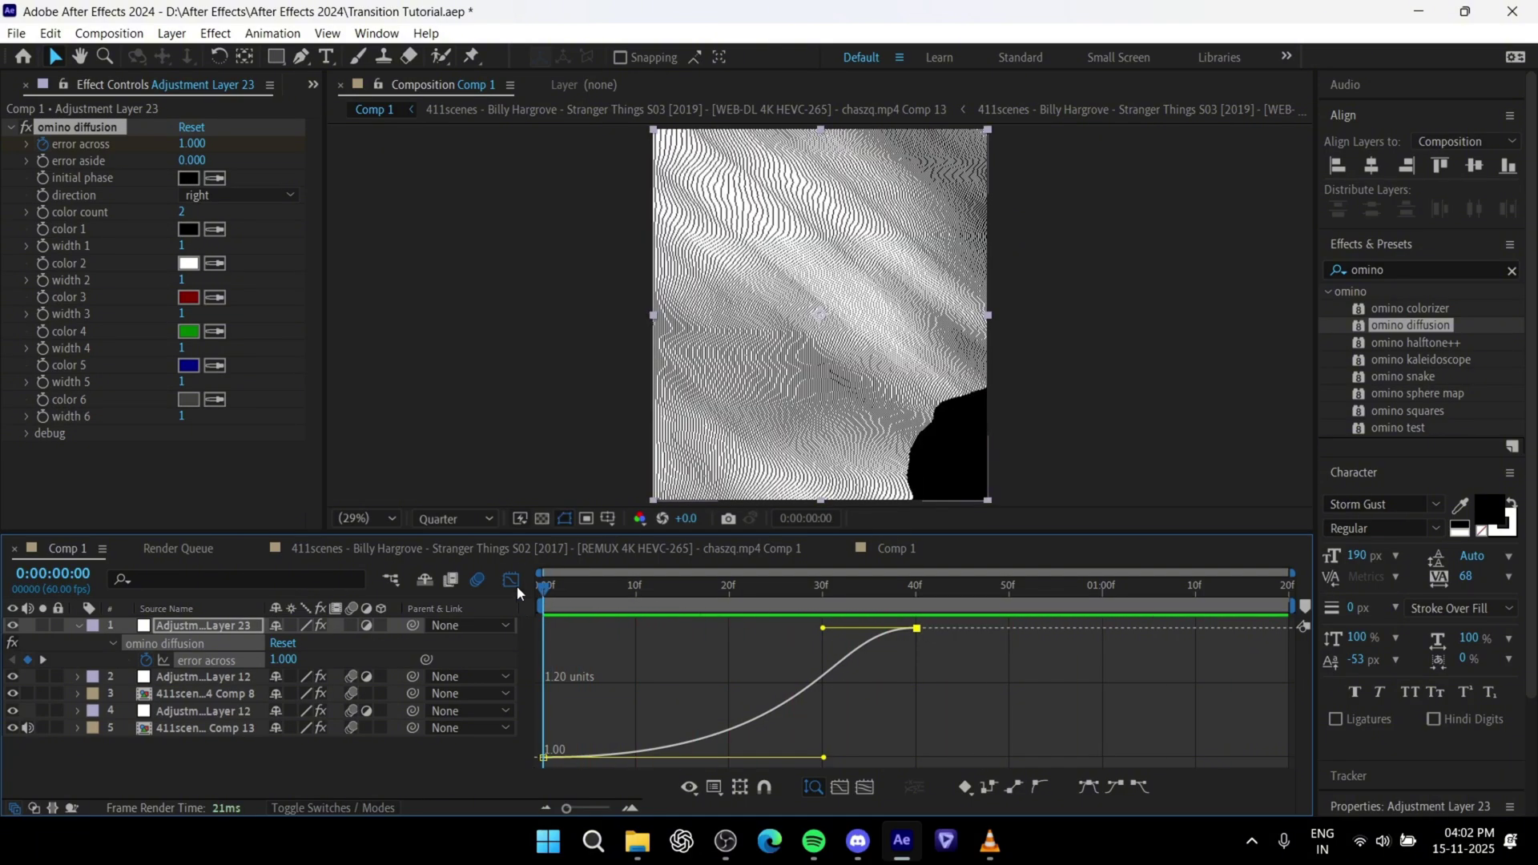
{"action": "left_click", "coordinate": [511, 580]}
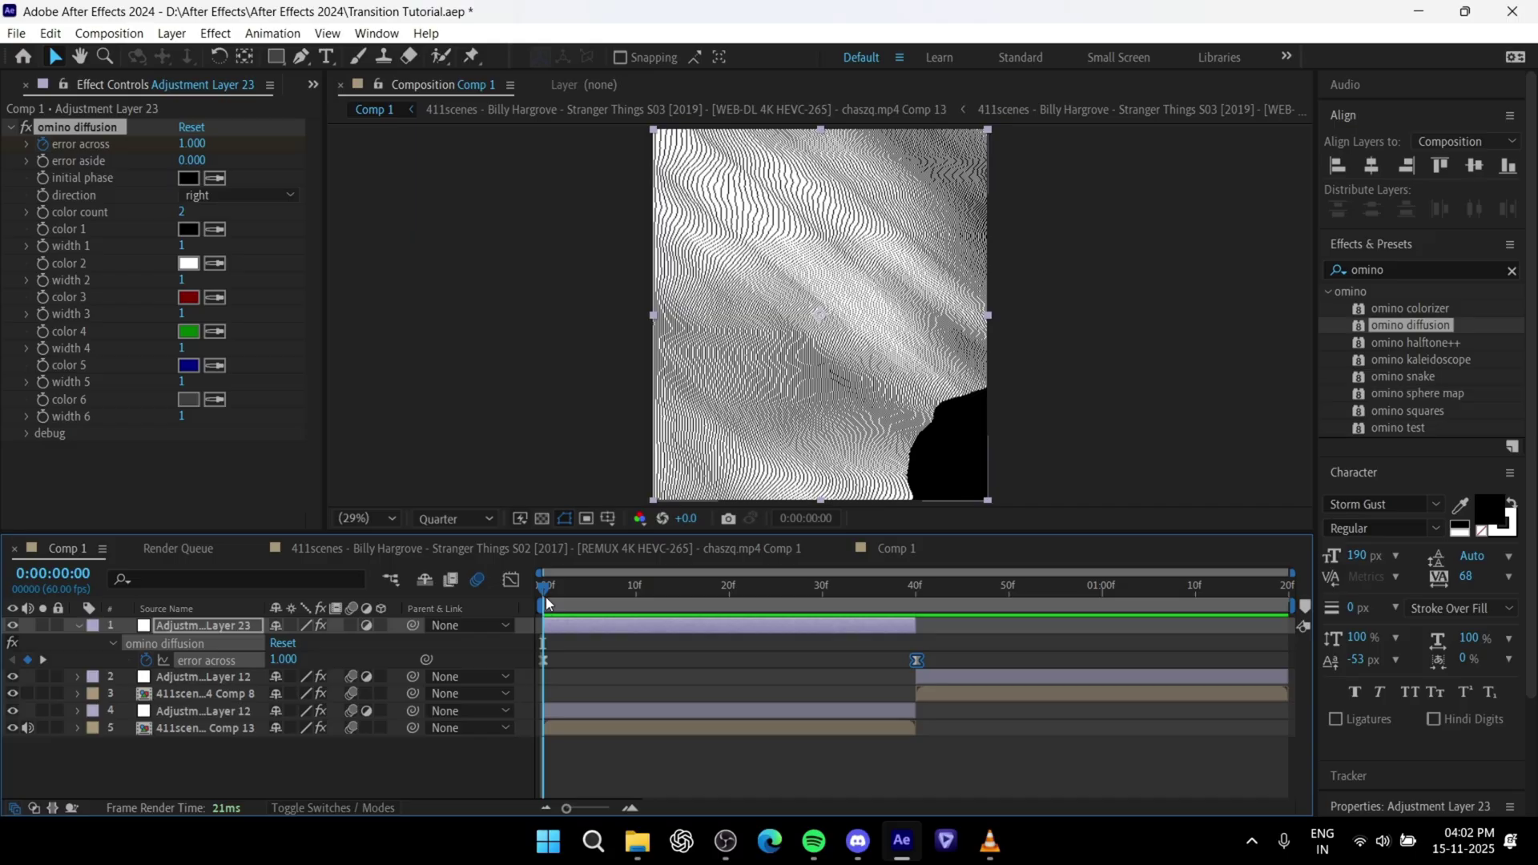
{"action": "left_click", "coordinate": [703, 623]}
Step: Apply Deep Glow to Adjustment Layer 23 with Exposure 0.10 and preview the glow
{"action": "left_click", "coordinate": [1452, 270]}
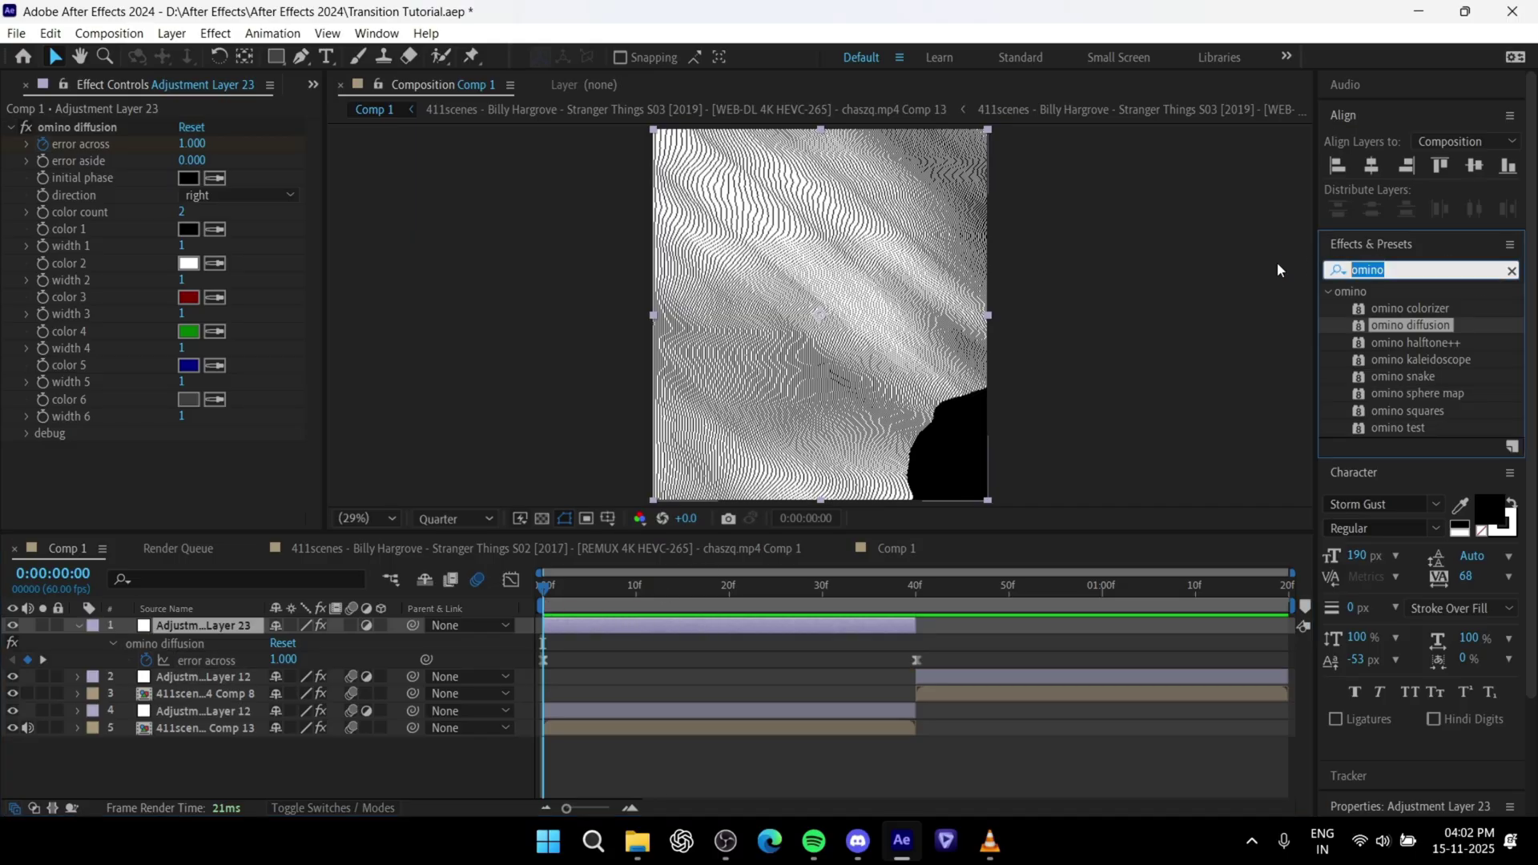
{"action": "type", "text": "deep"}
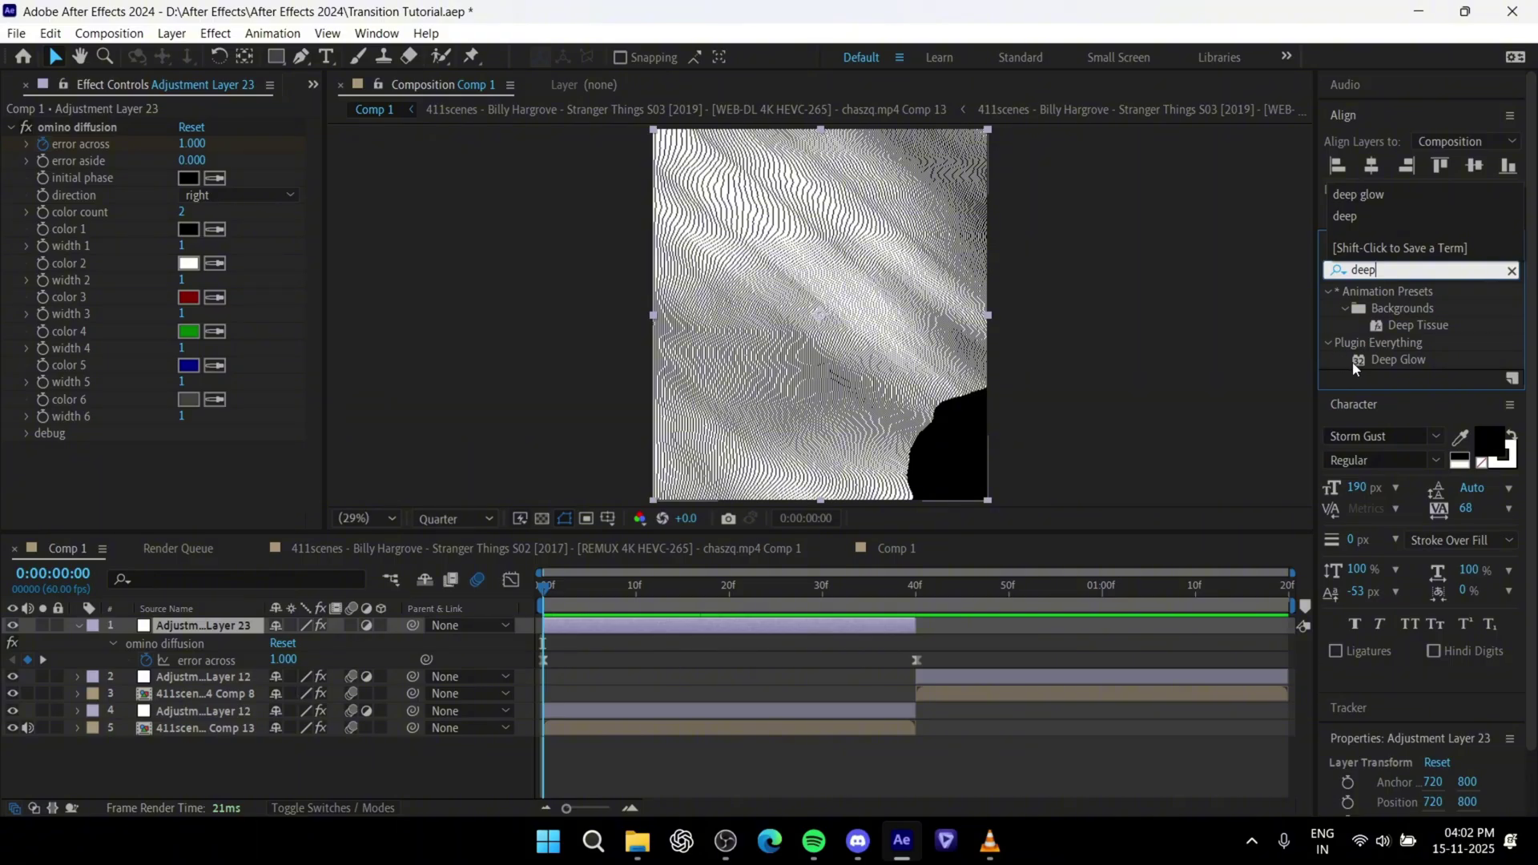
{"action": "double_click", "coordinate": [1398, 360]}
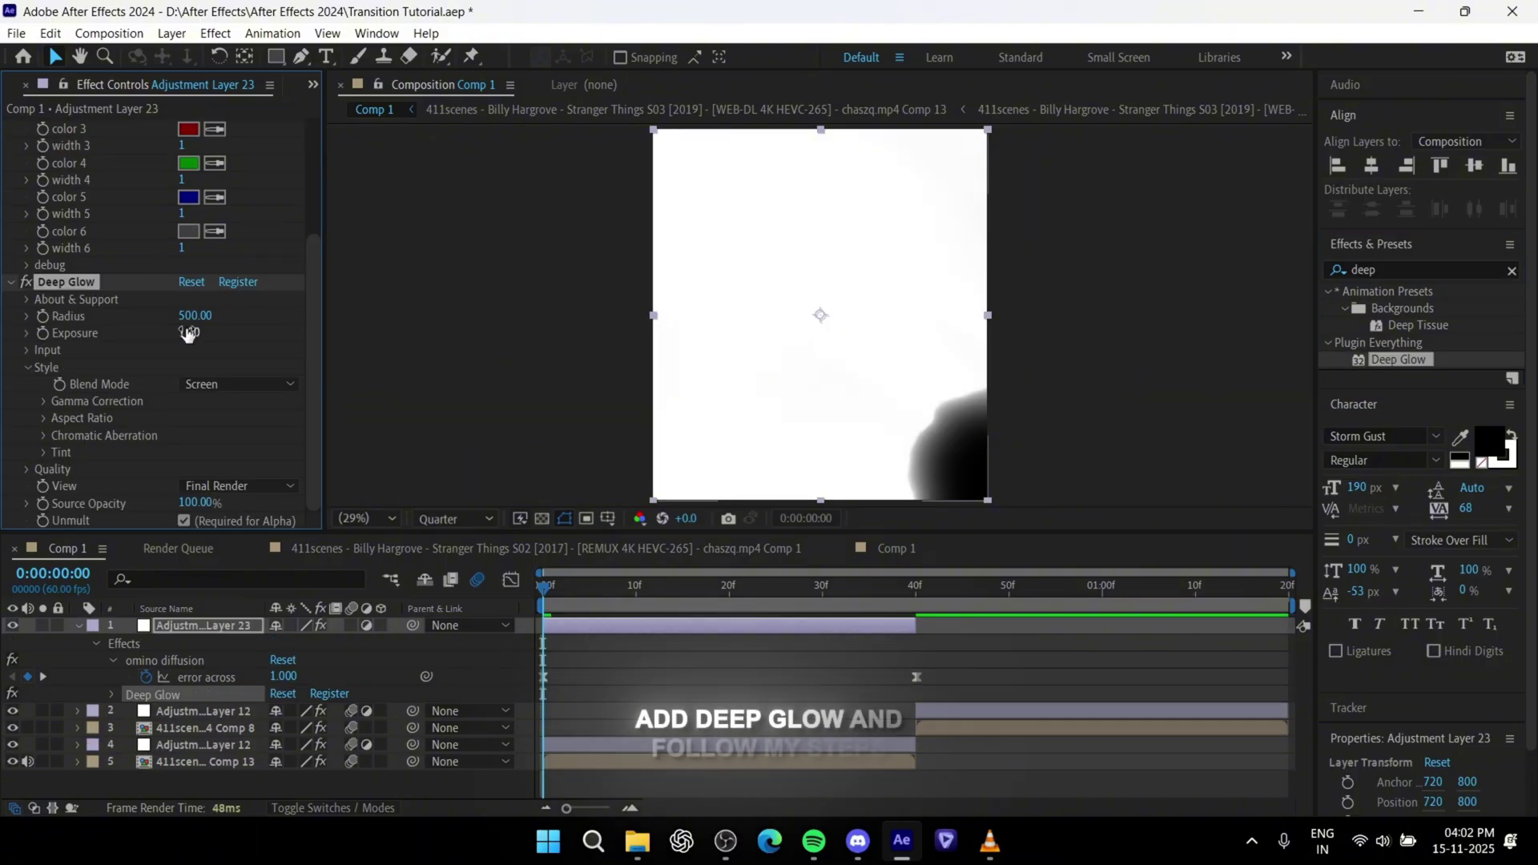
{"action": "type", "text": "0"}
{"action": "key", "text": "Return"}
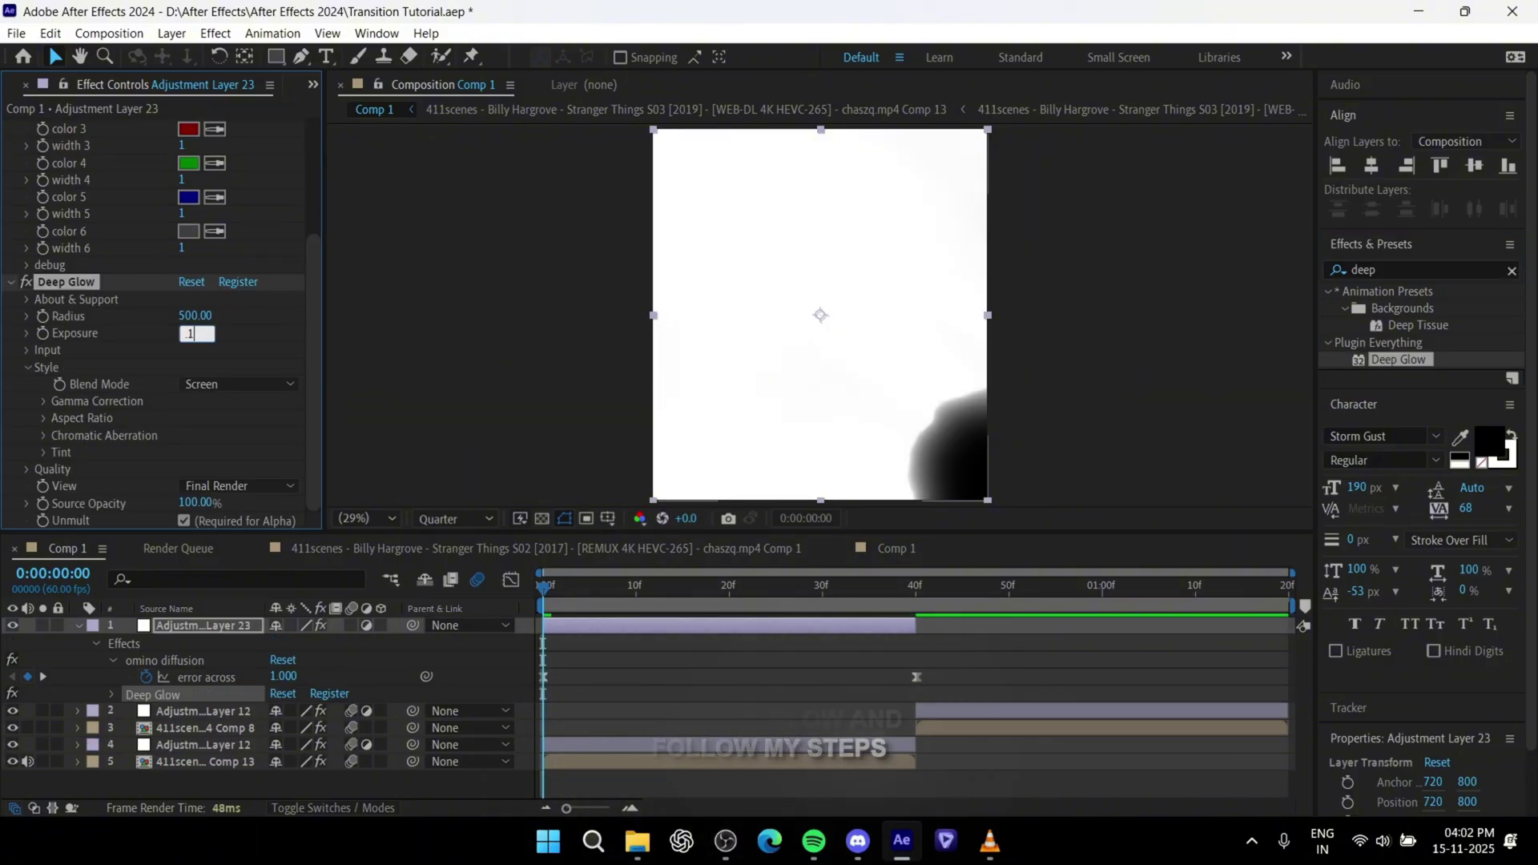
{"action": "key", "text": "space"}
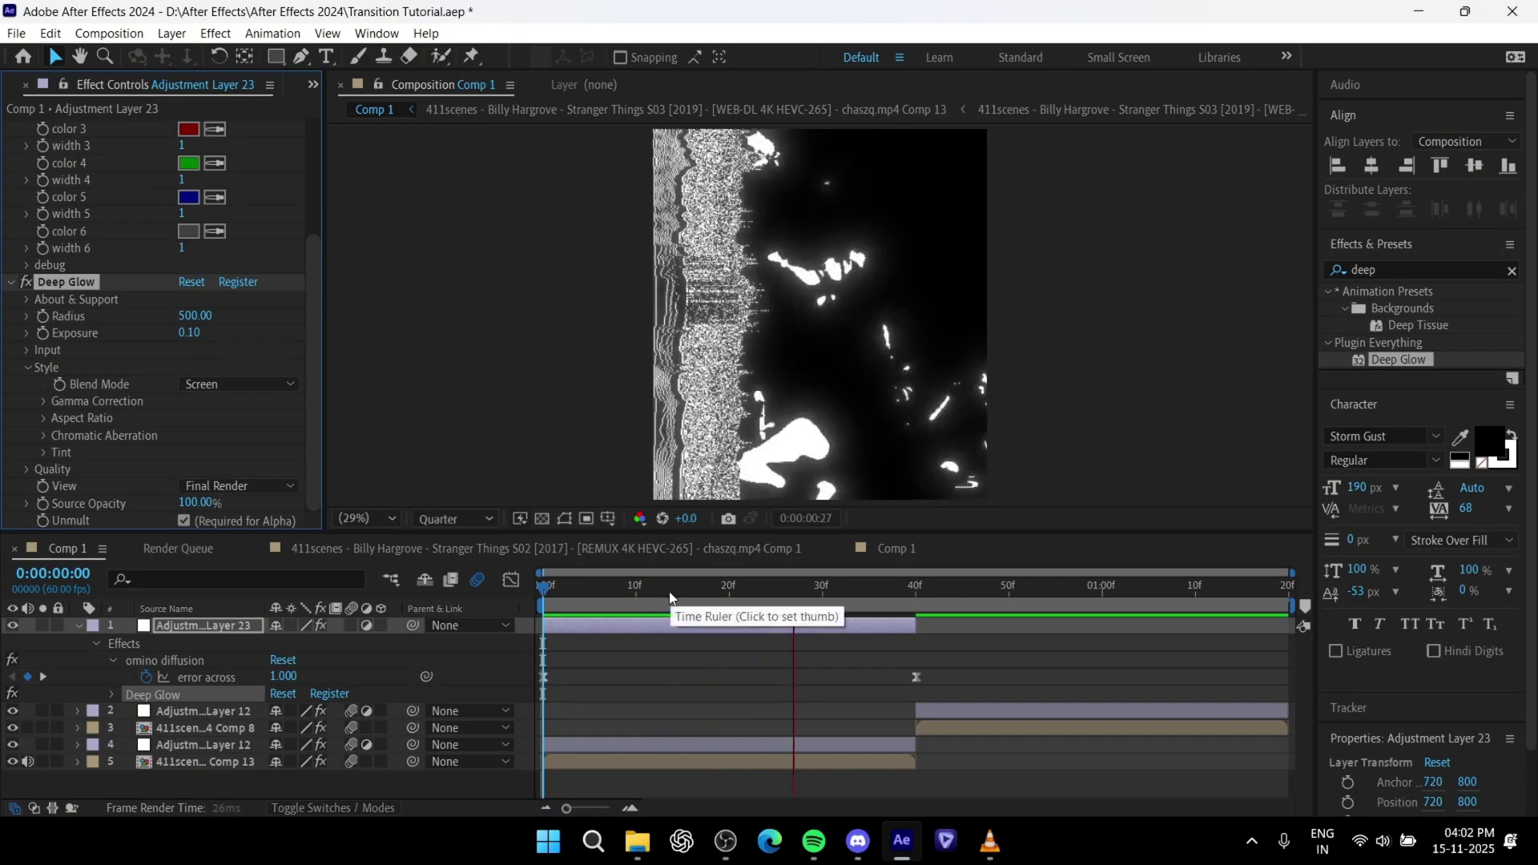
{"action": "key", "text": "space"}
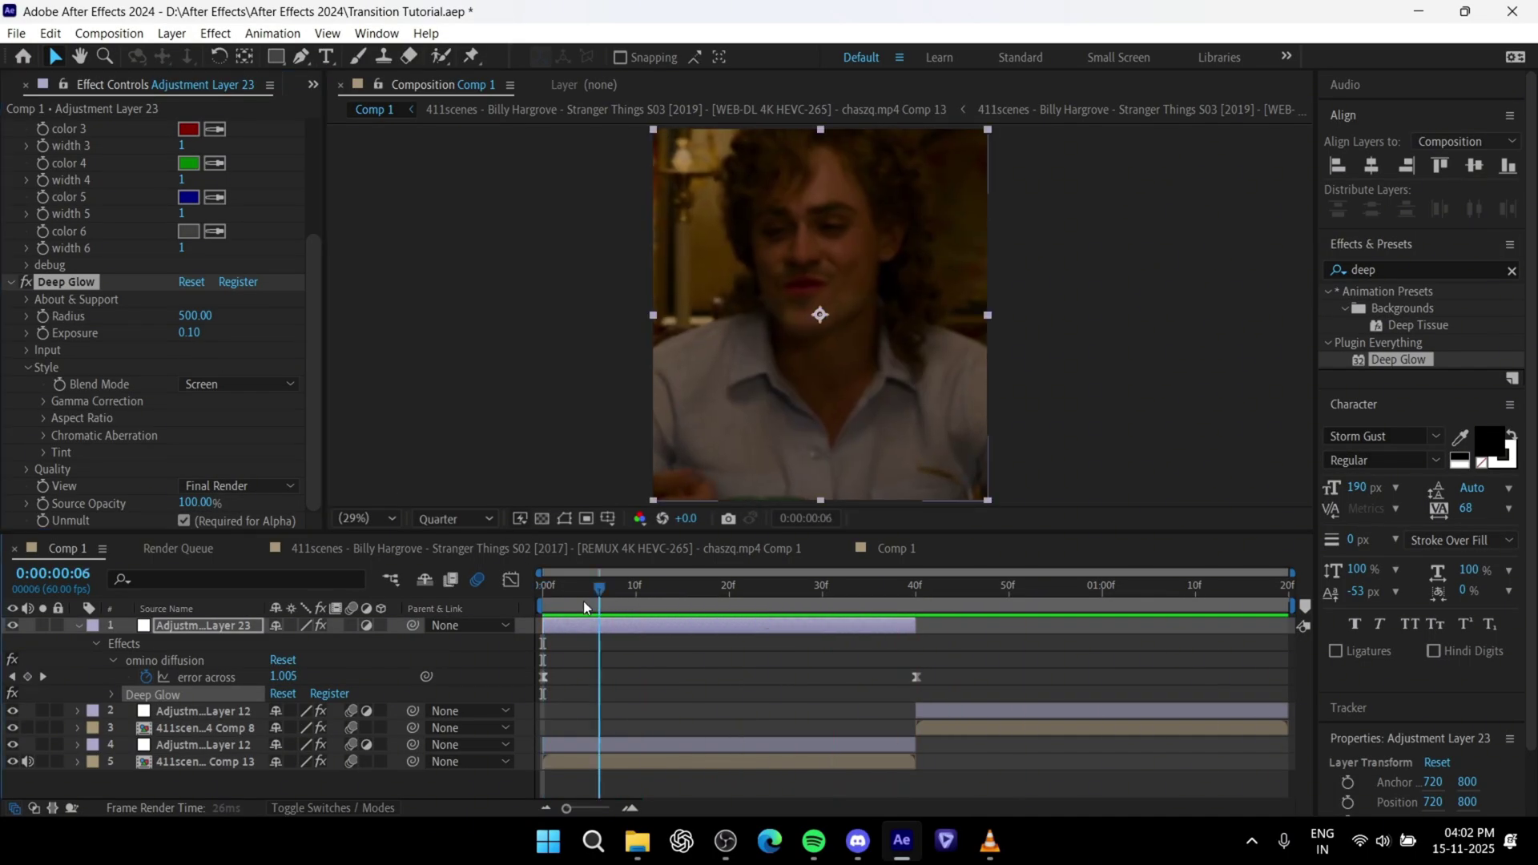
Step: Keyframe Adjustment Layer 23's opacity at 0% on frame 0 with a second key at frame 40, then preview the fade
{"action": "left_click", "coordinate": [76, 625]}
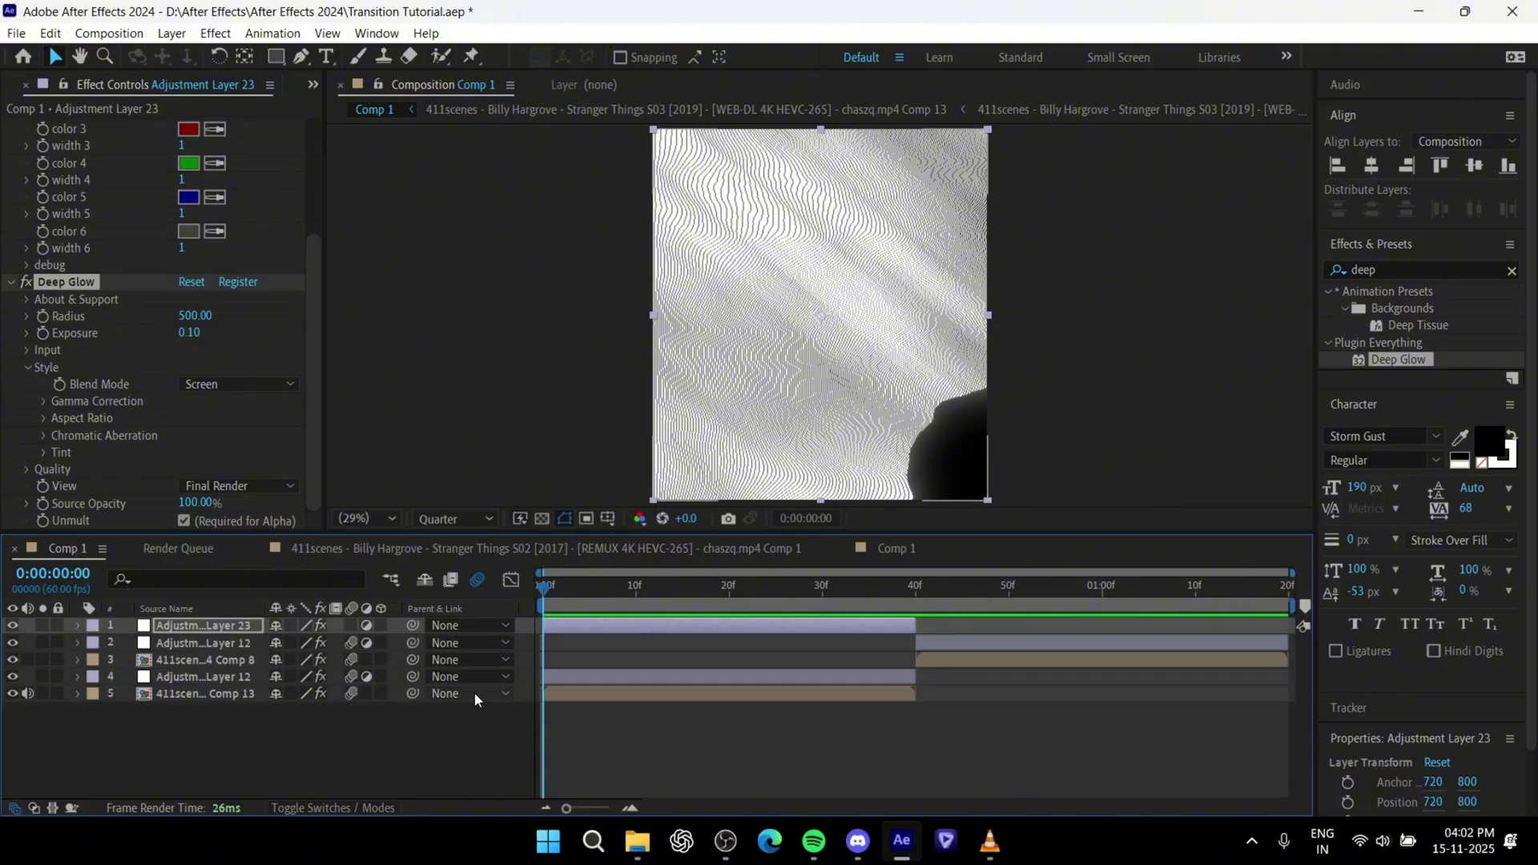
{"action": "key", "text": "alt+shift+t"}
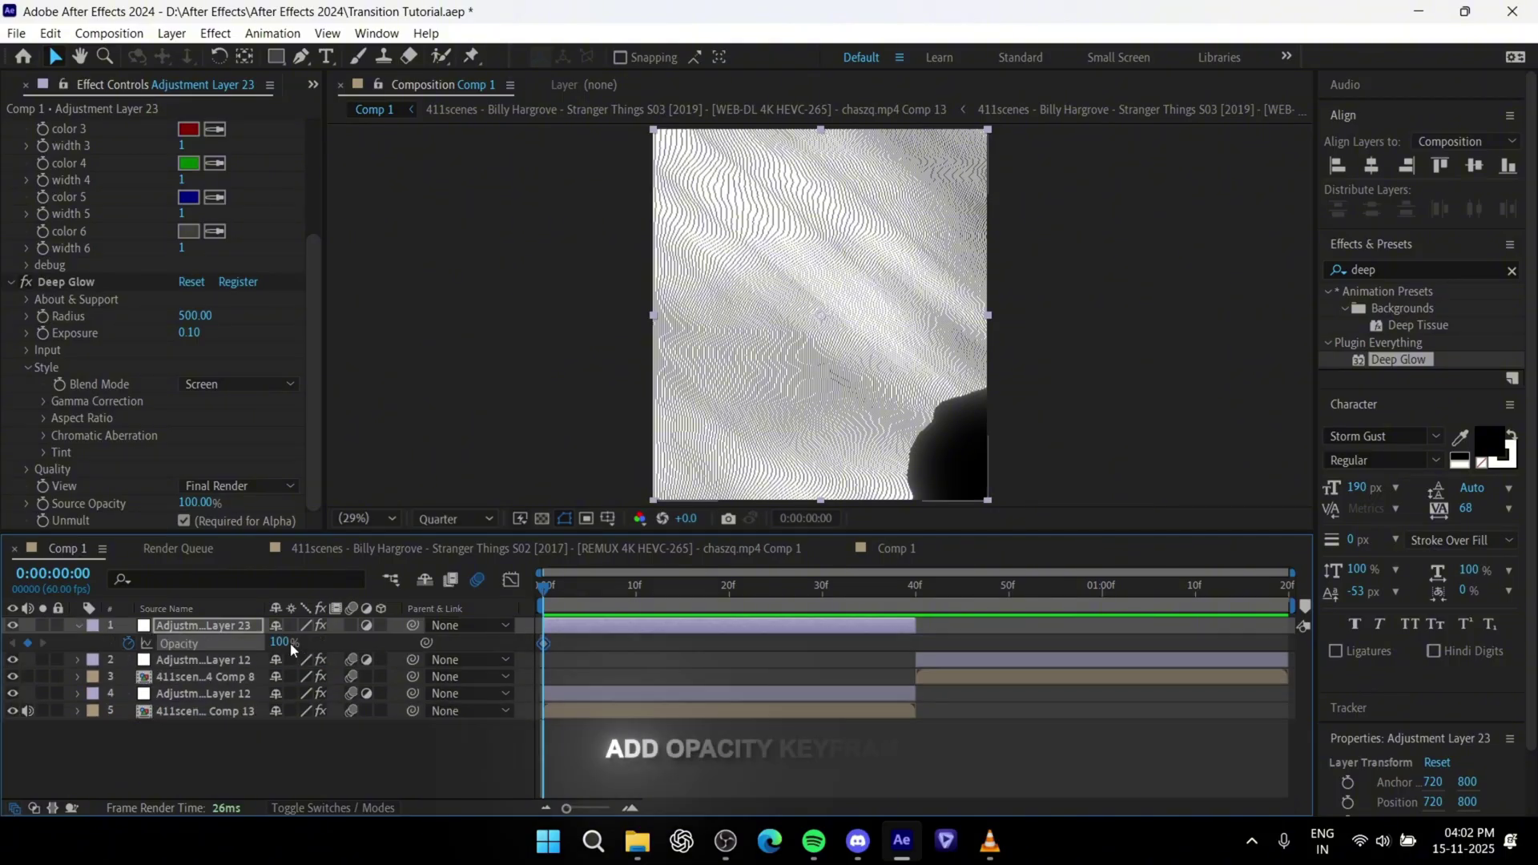
{"action": "left_click_drag", "start_coordinate": [272, 642], "coordinate": [200, 642]}
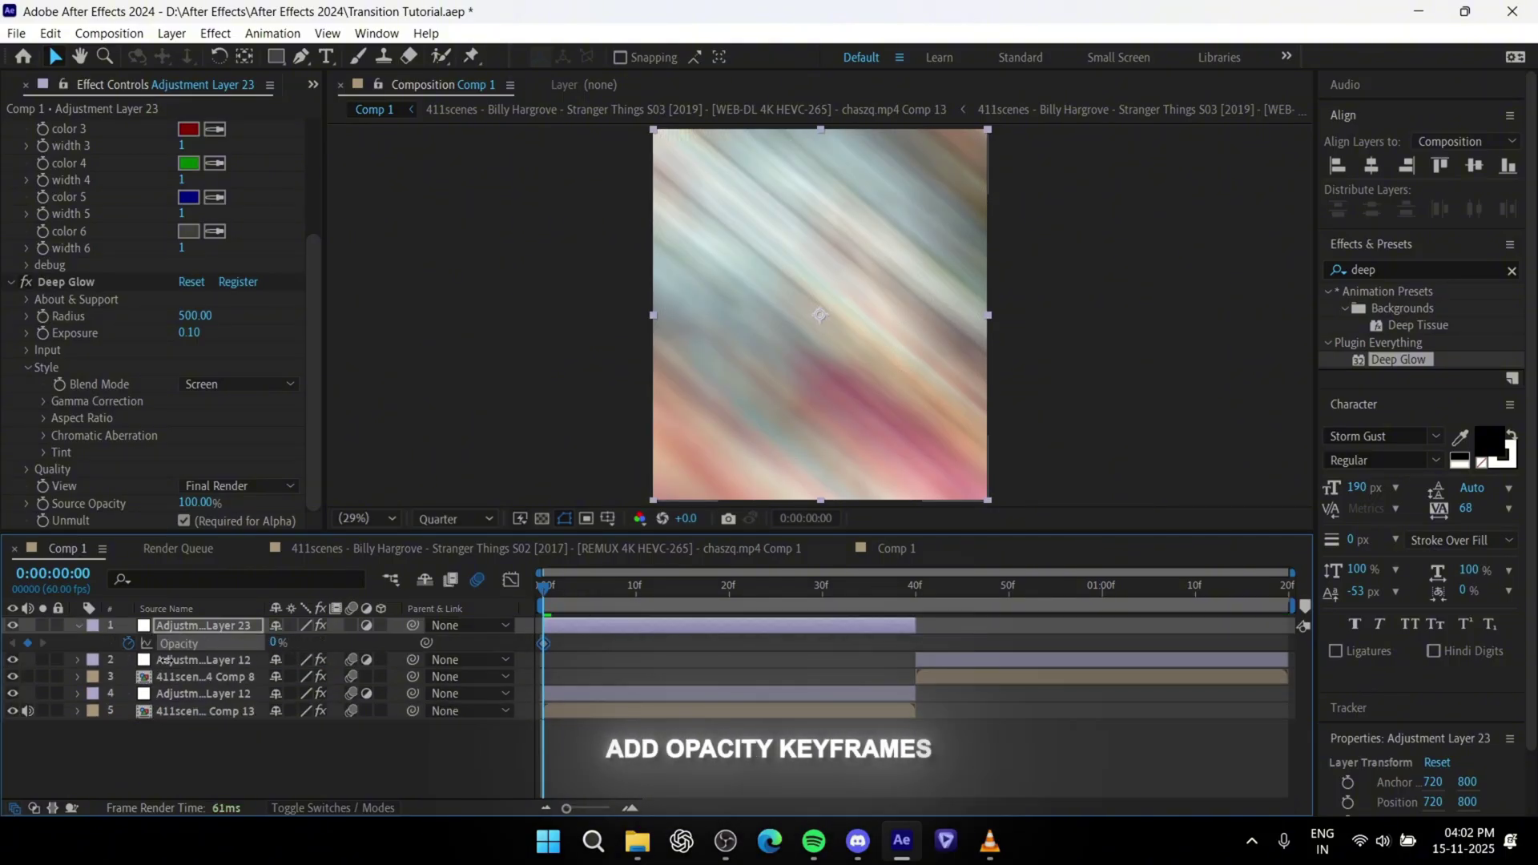
{"action": "left_click", "coordinate": [914, 593]}
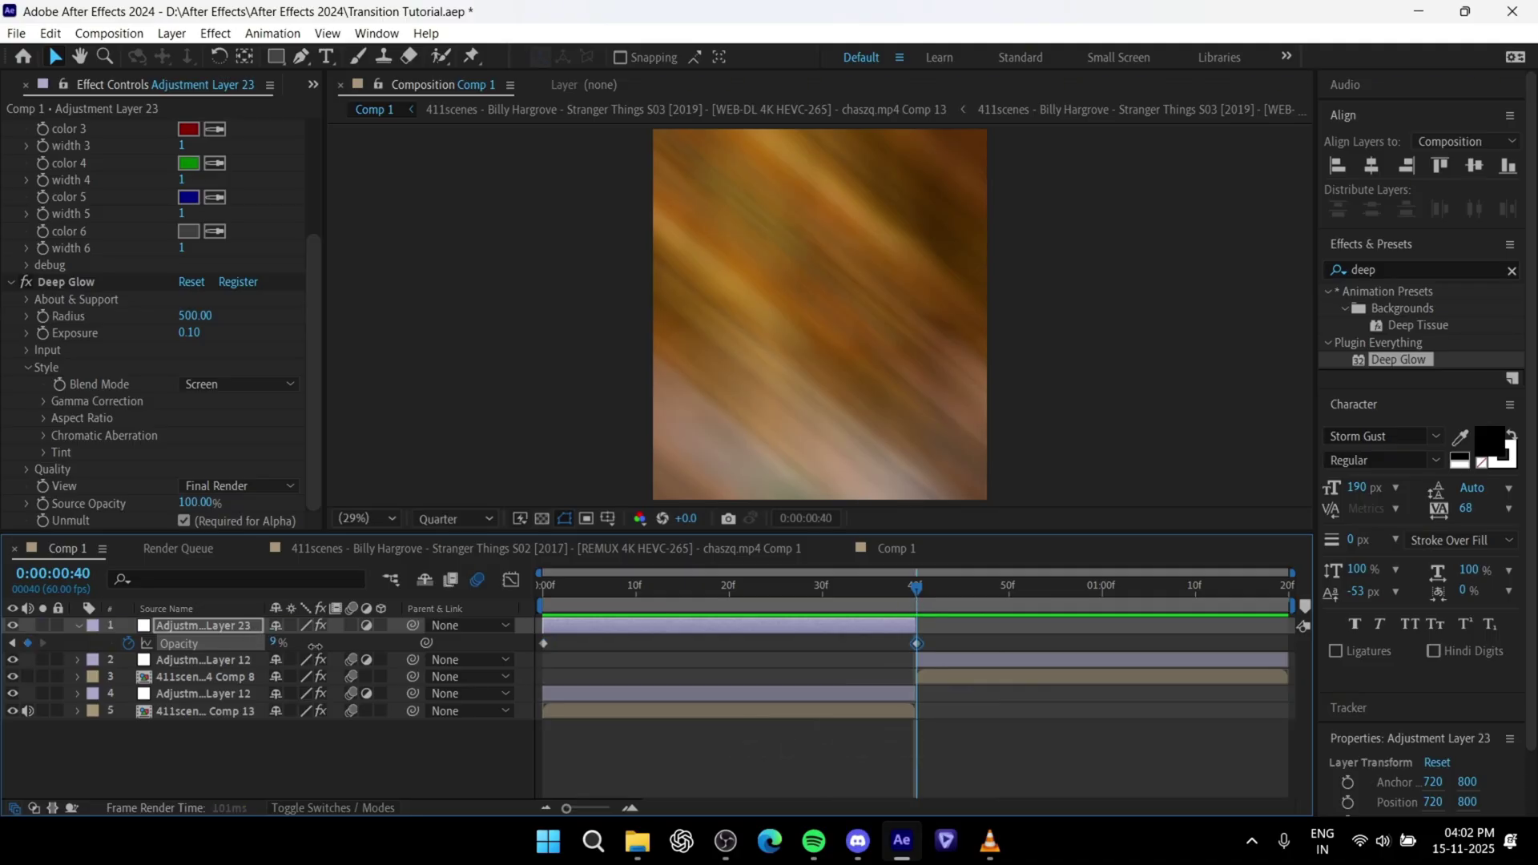
{"action": "key", "text": "Home"}
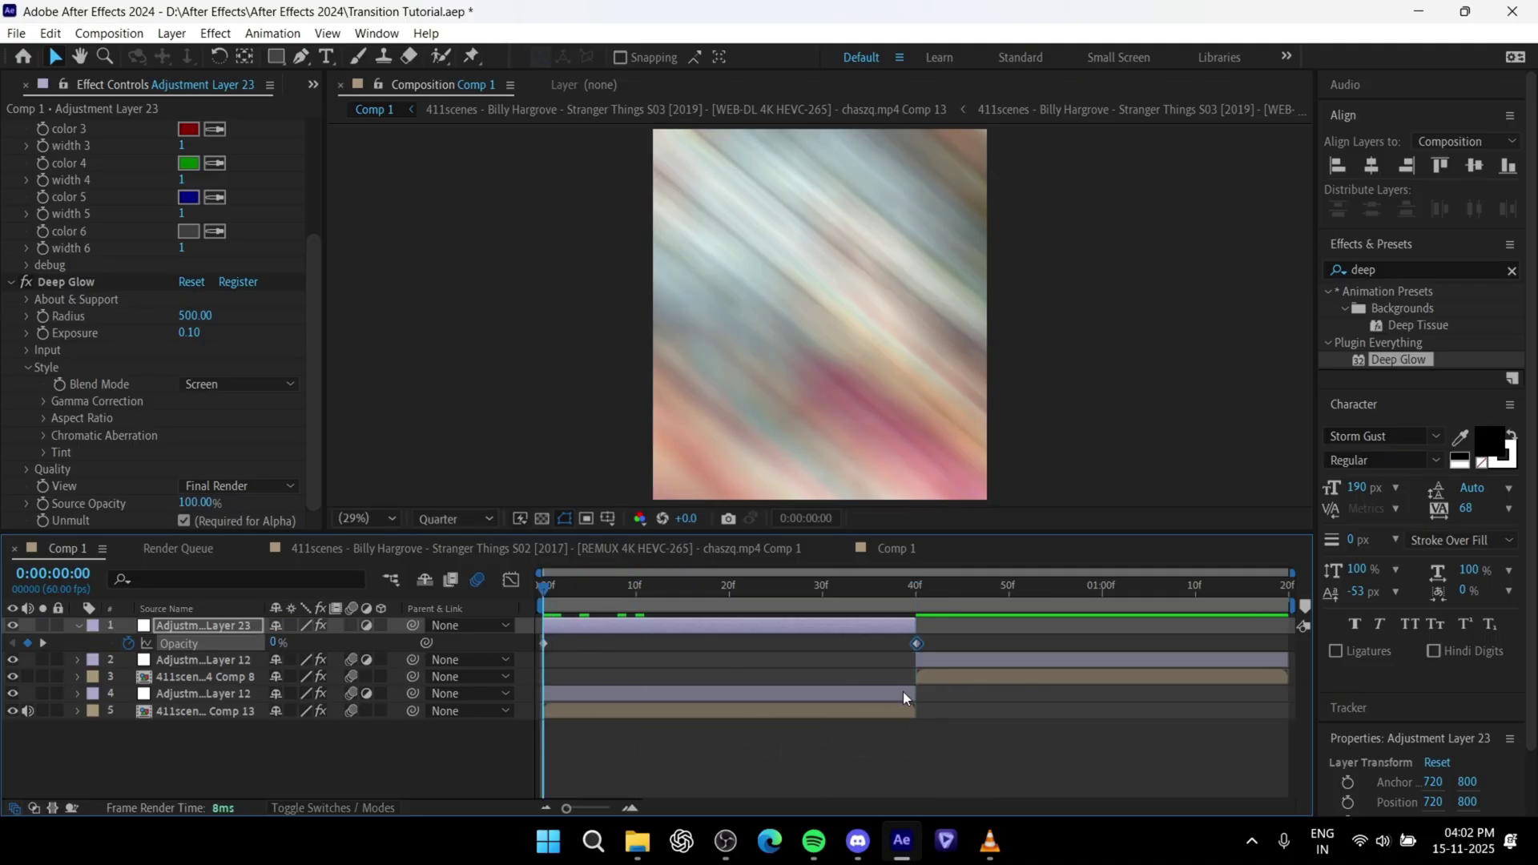
{"action": "key", "text": "space"}
{"action": "key", "text": "space"}
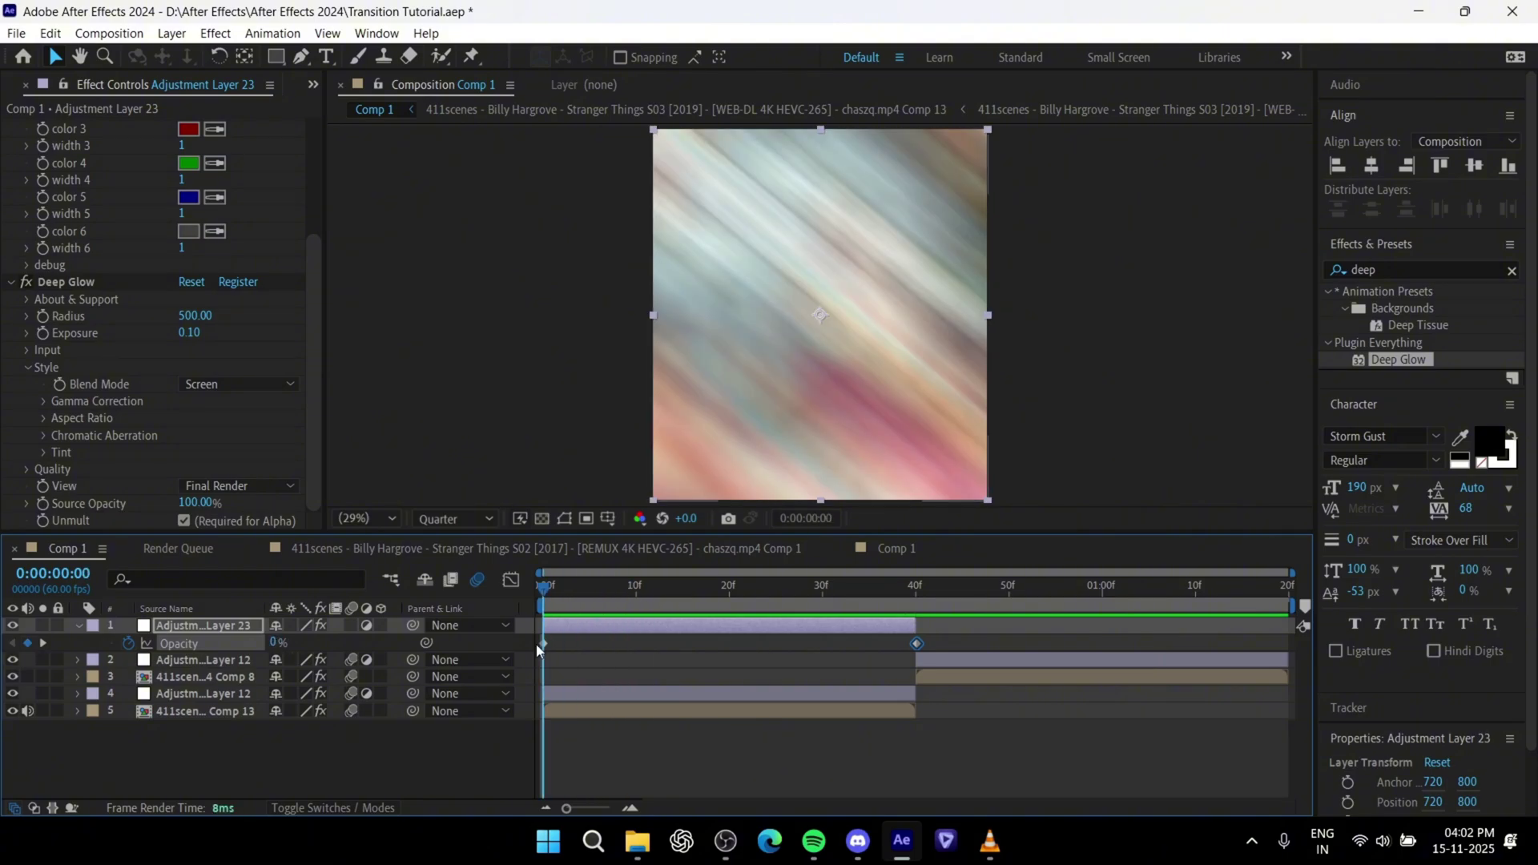
Step: Preview the transition, then park at frame 40 with Adjustment Layer 23 selected
{"action": "key", "text": "u"}
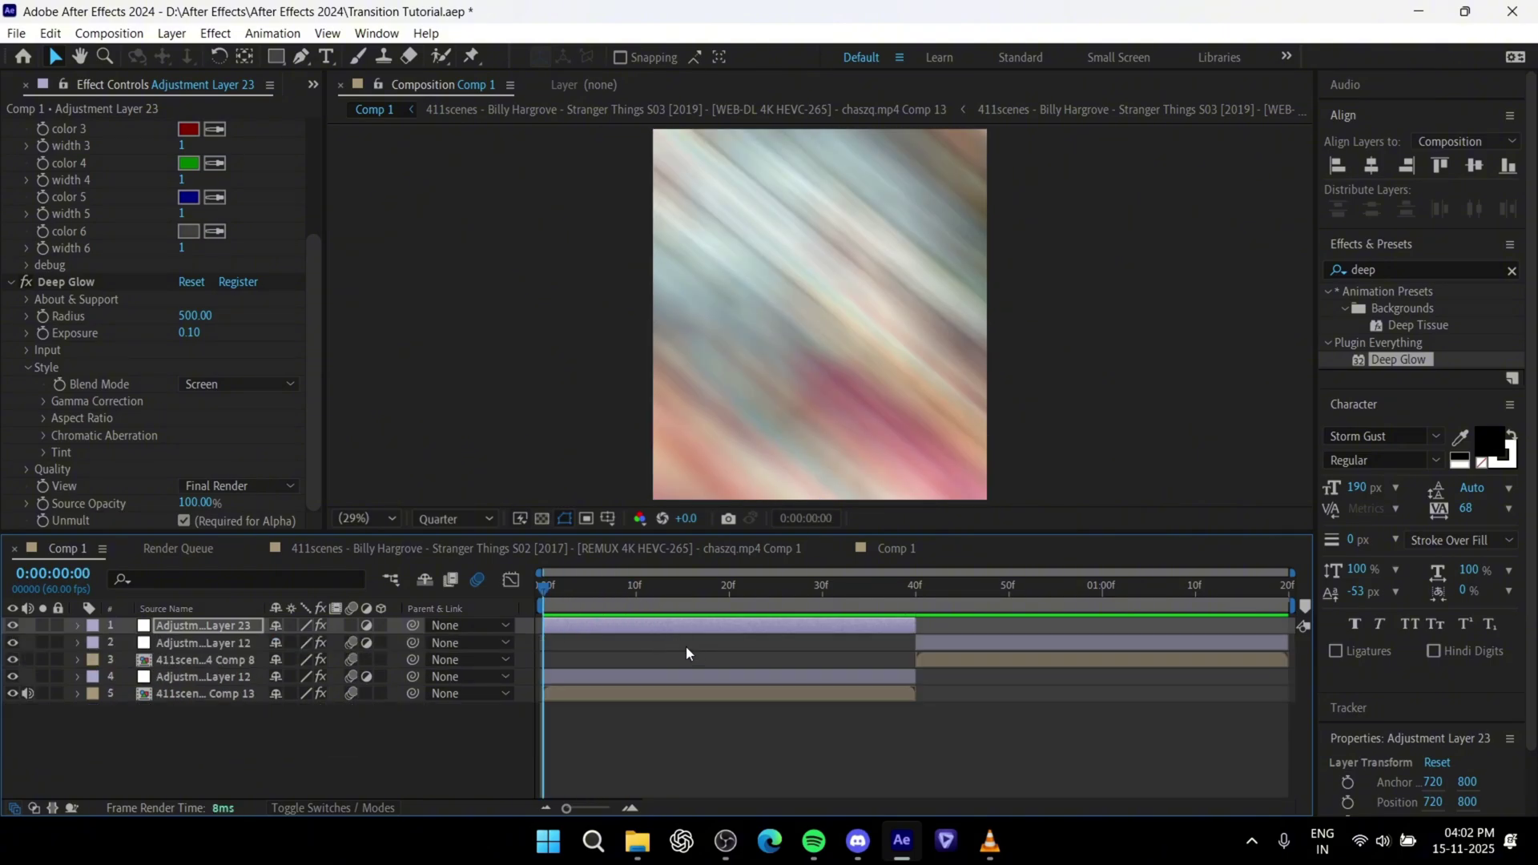
{"action": "key", "text": "space"}
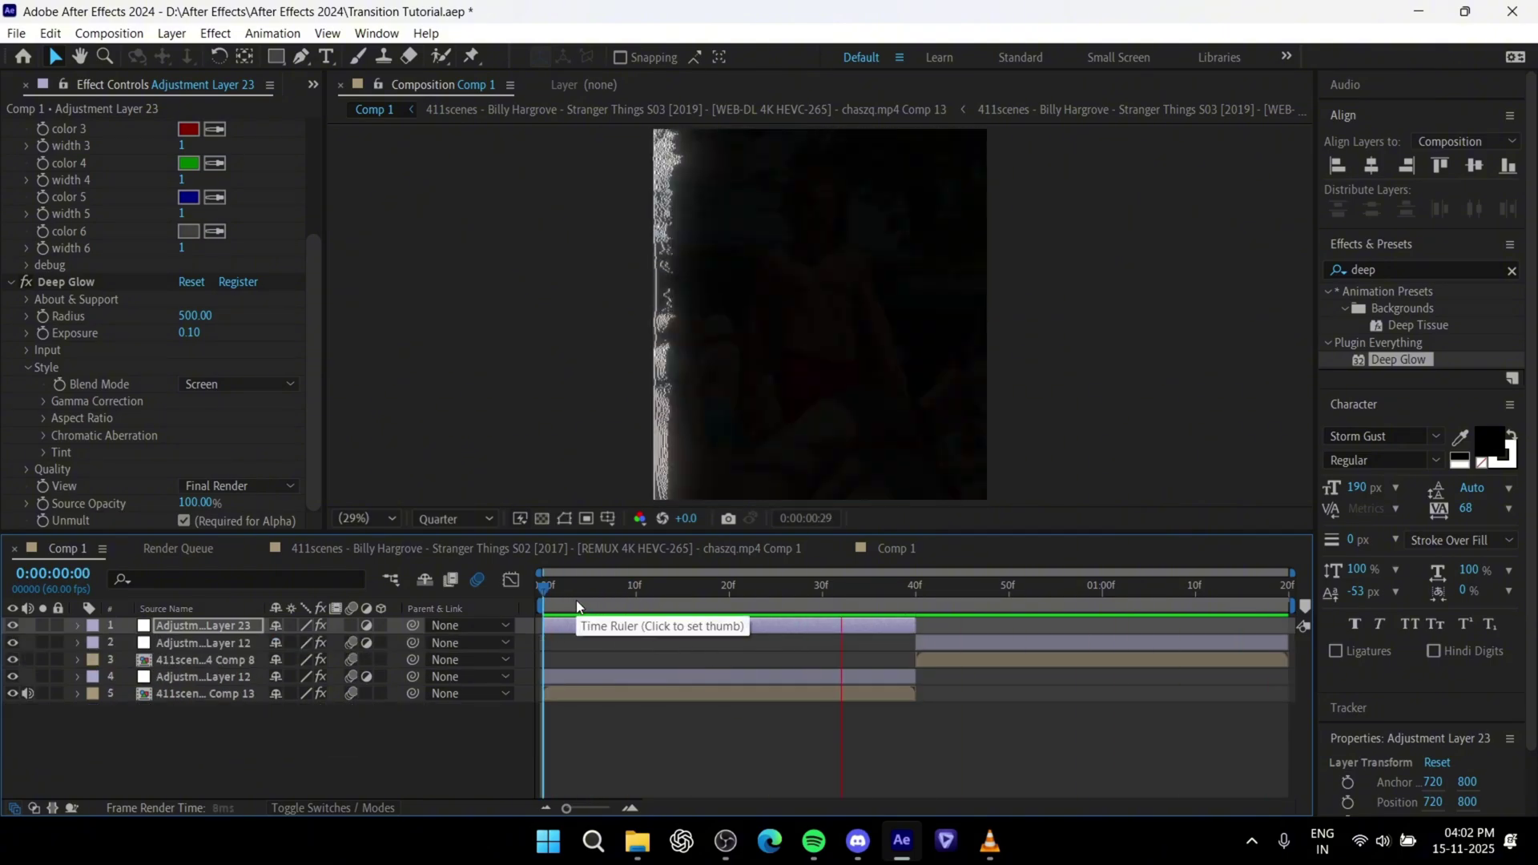
{"action": "left_click_drag", "start_coordinate": [575, 599], "coordinate": [911, 665]}
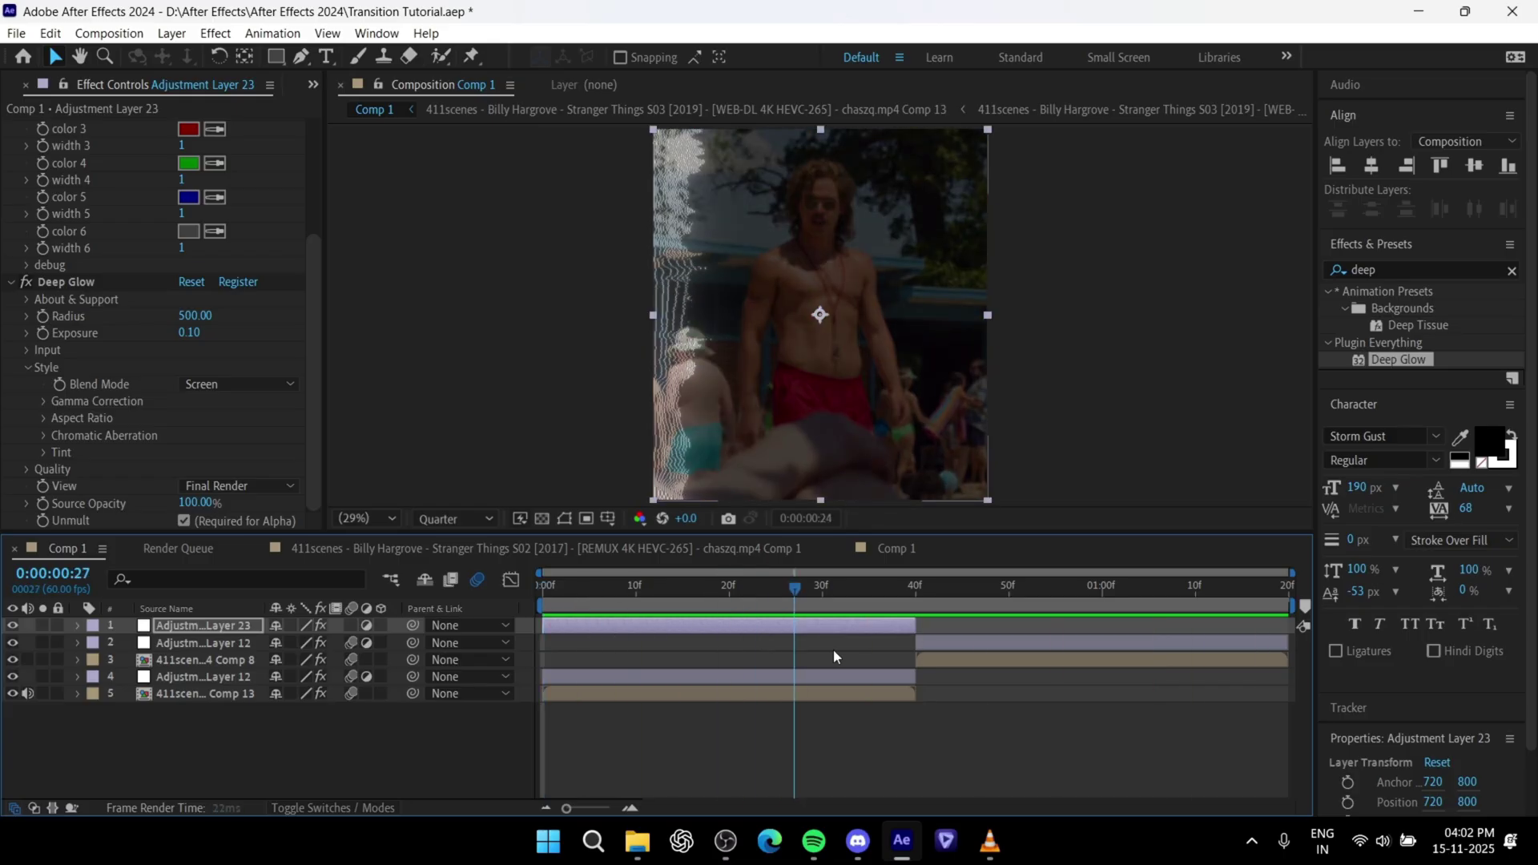
{"action": "key", "text": "Page_Down"}
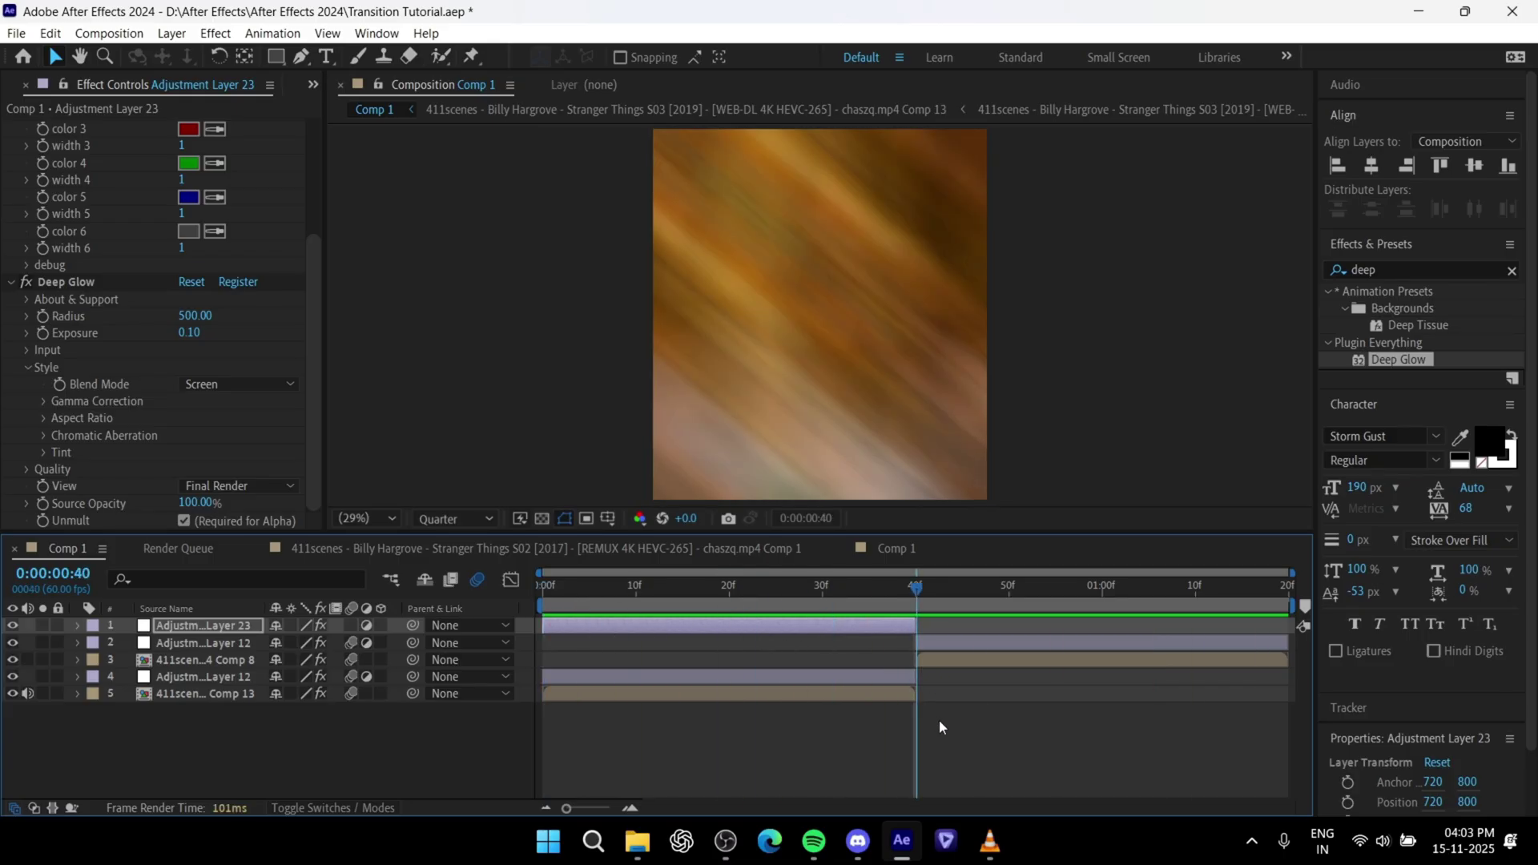
{"action": "left_click", "coordinate": [939, 720]}
{"action": "left_click", "coordinate": [900, 631]}
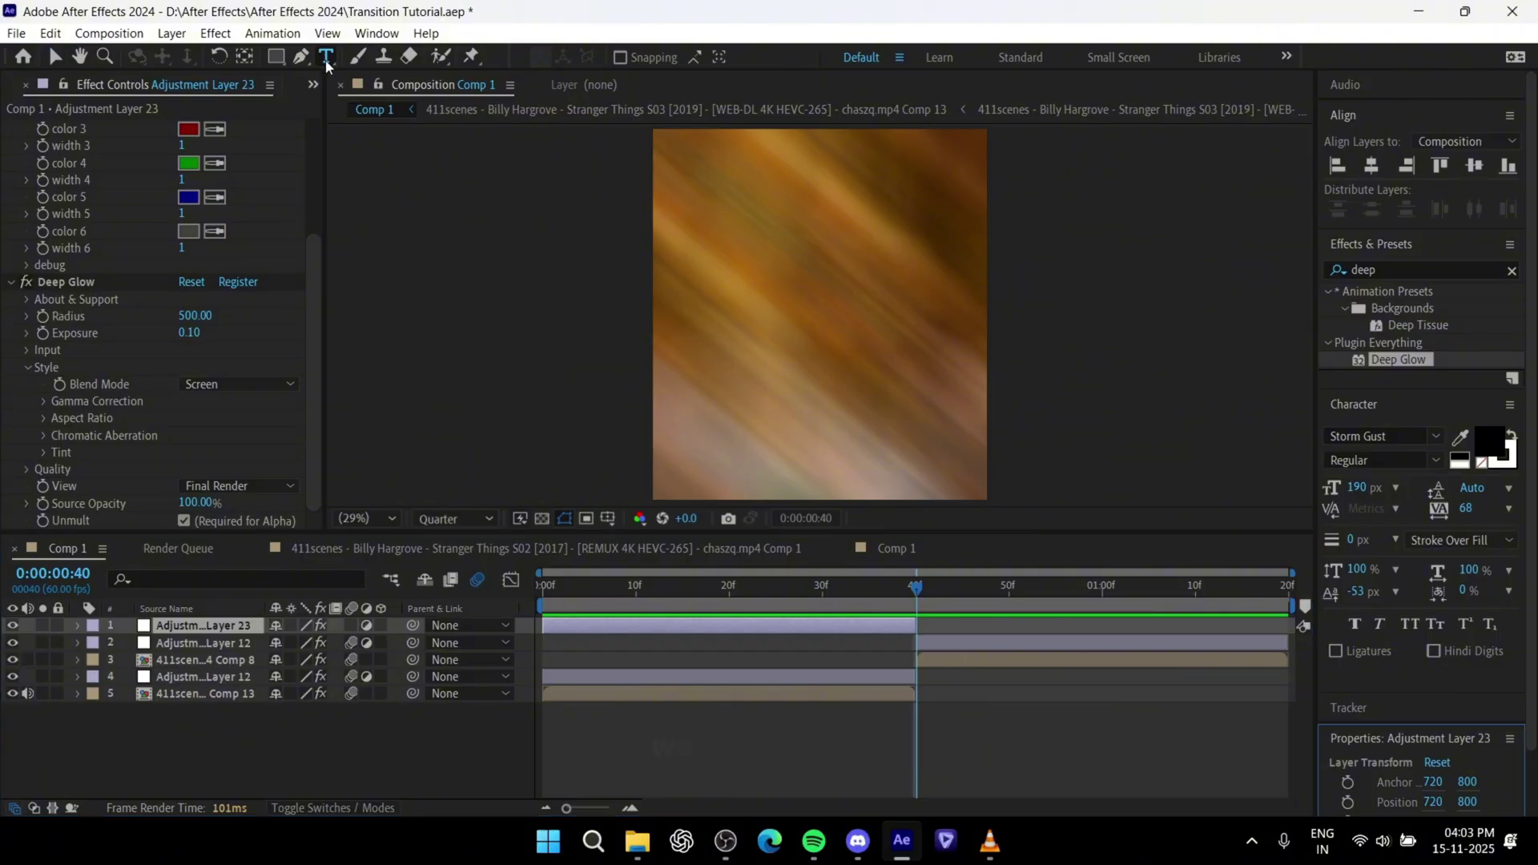
Step: Create a text layer reading 'DARKY' in the composition
{"action": "key", "text": "ctrl+t"}
{"action": "left_click", "coordinate": [822, 320]}
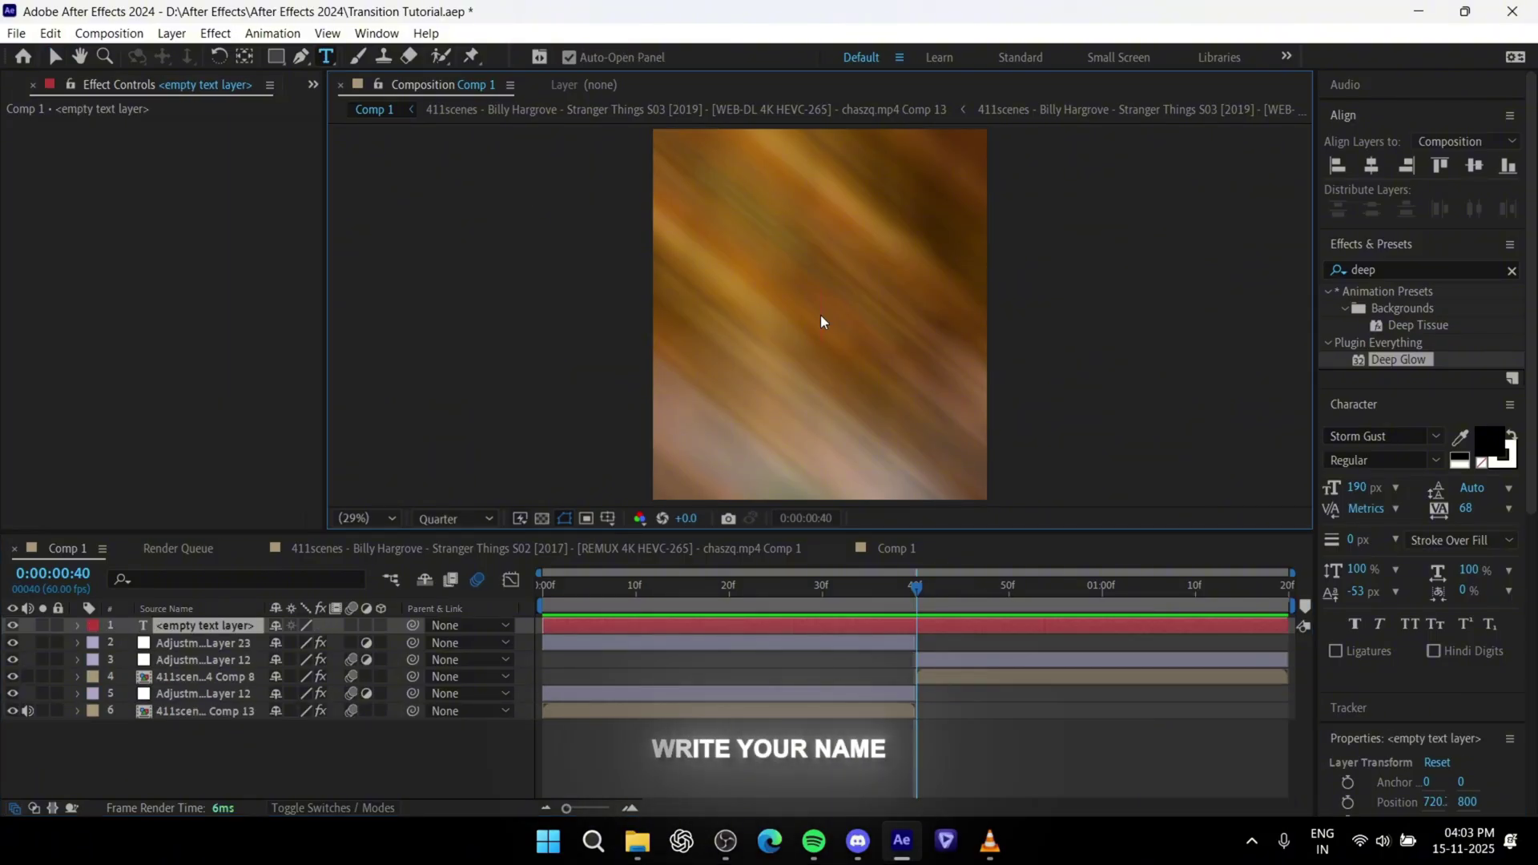
{"action": "type", "text": "DARKY"}
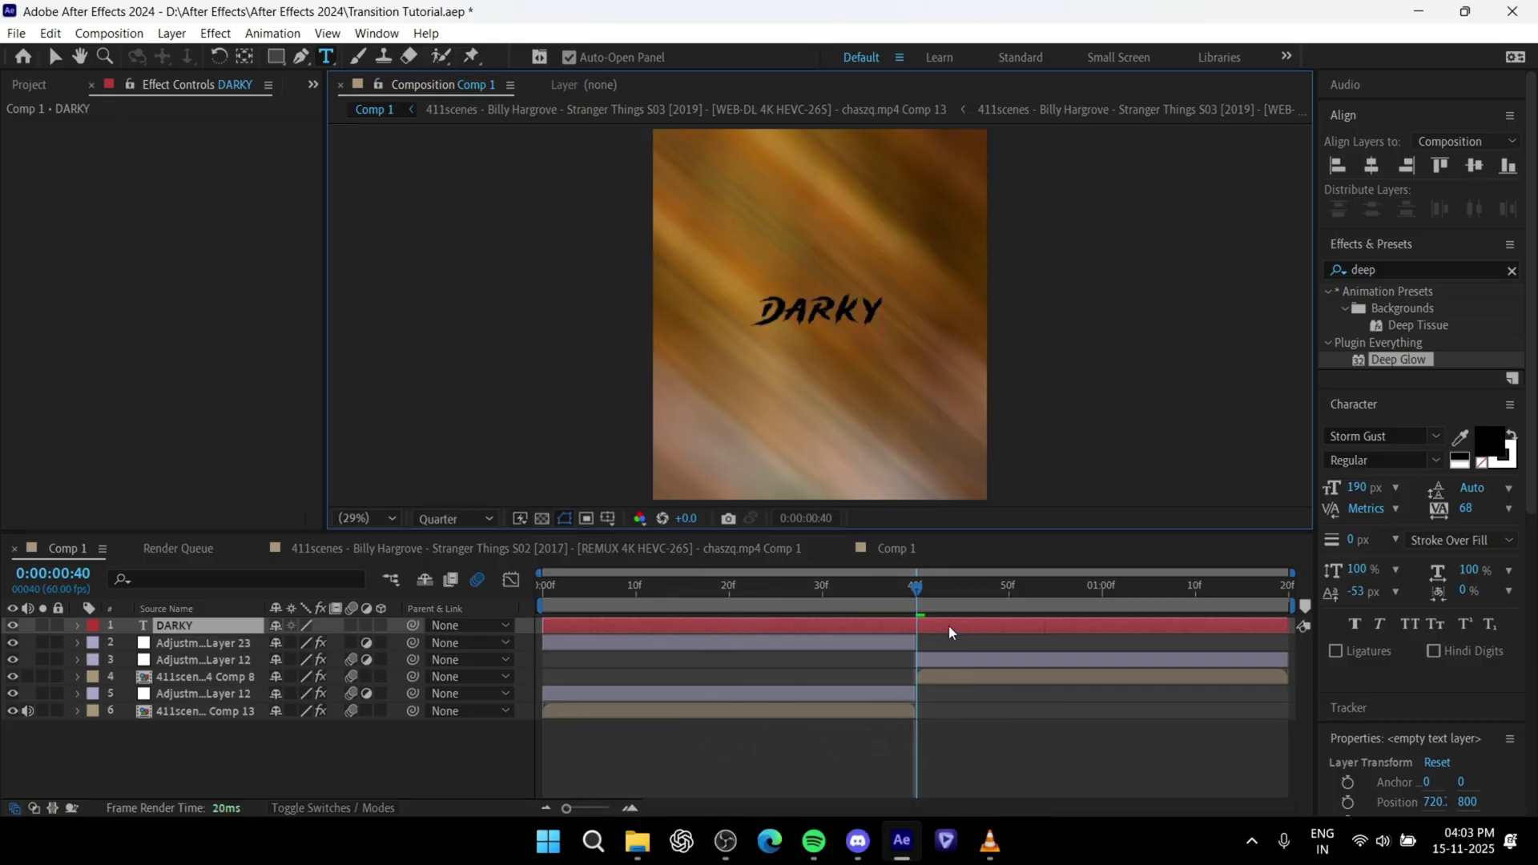
{"action": "left_click", "coordinate": [945, 625]}
Step: Trim the DARKY text so it only shows from frame 40 to frame 42
{"action": "key", "text": "ctrl+shift+d"}
{"action": "left_click", "coordinate": [906, 641]}
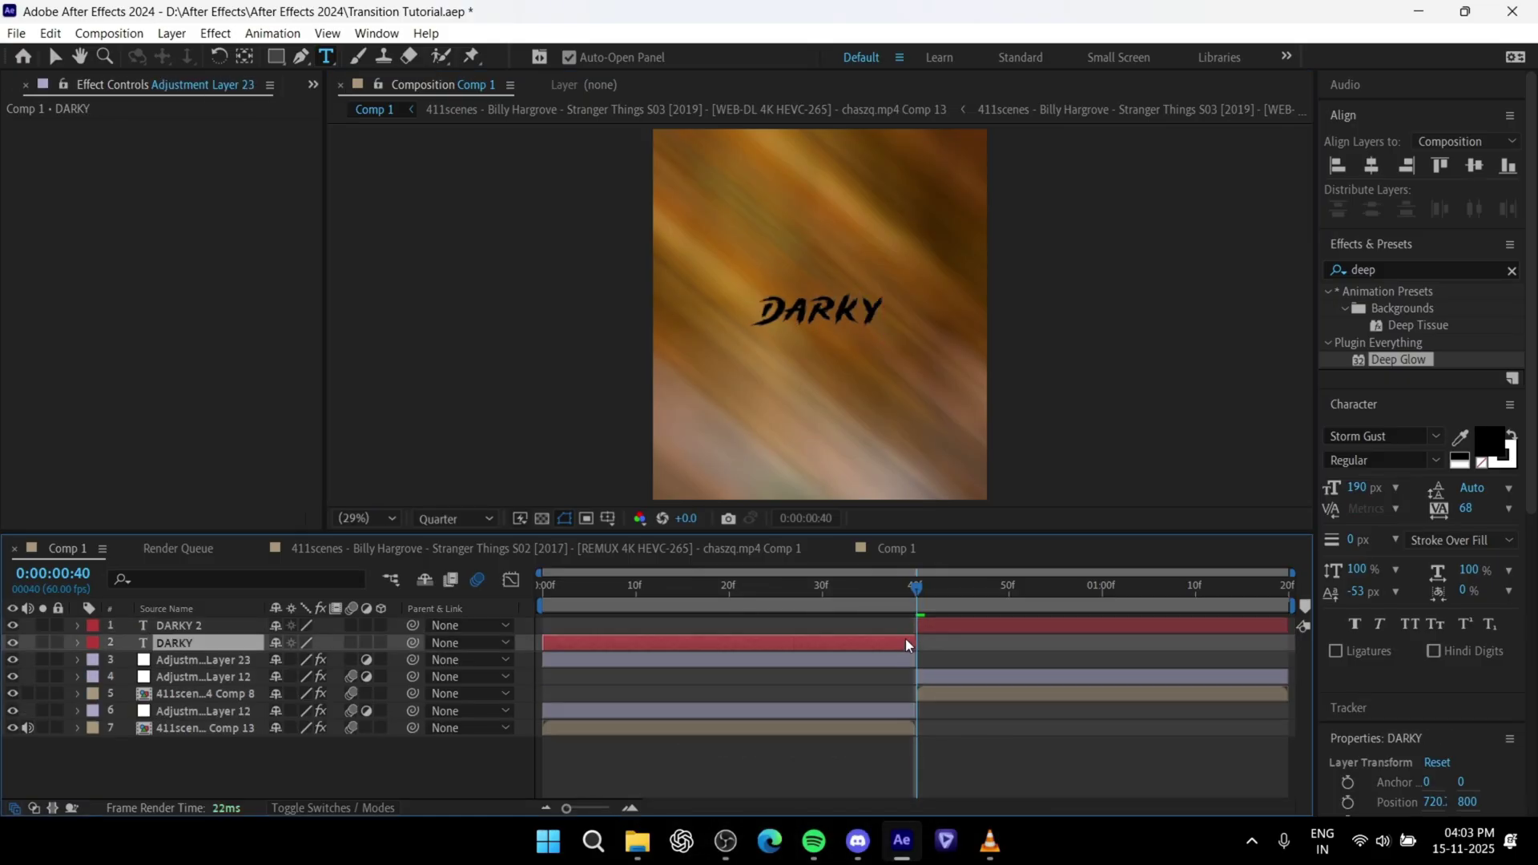
{"action": "key", "text": "Delete"}
{"action": "left_click_drag", "start_coordinate": [916, 586], "coordinate": [924, 597]}
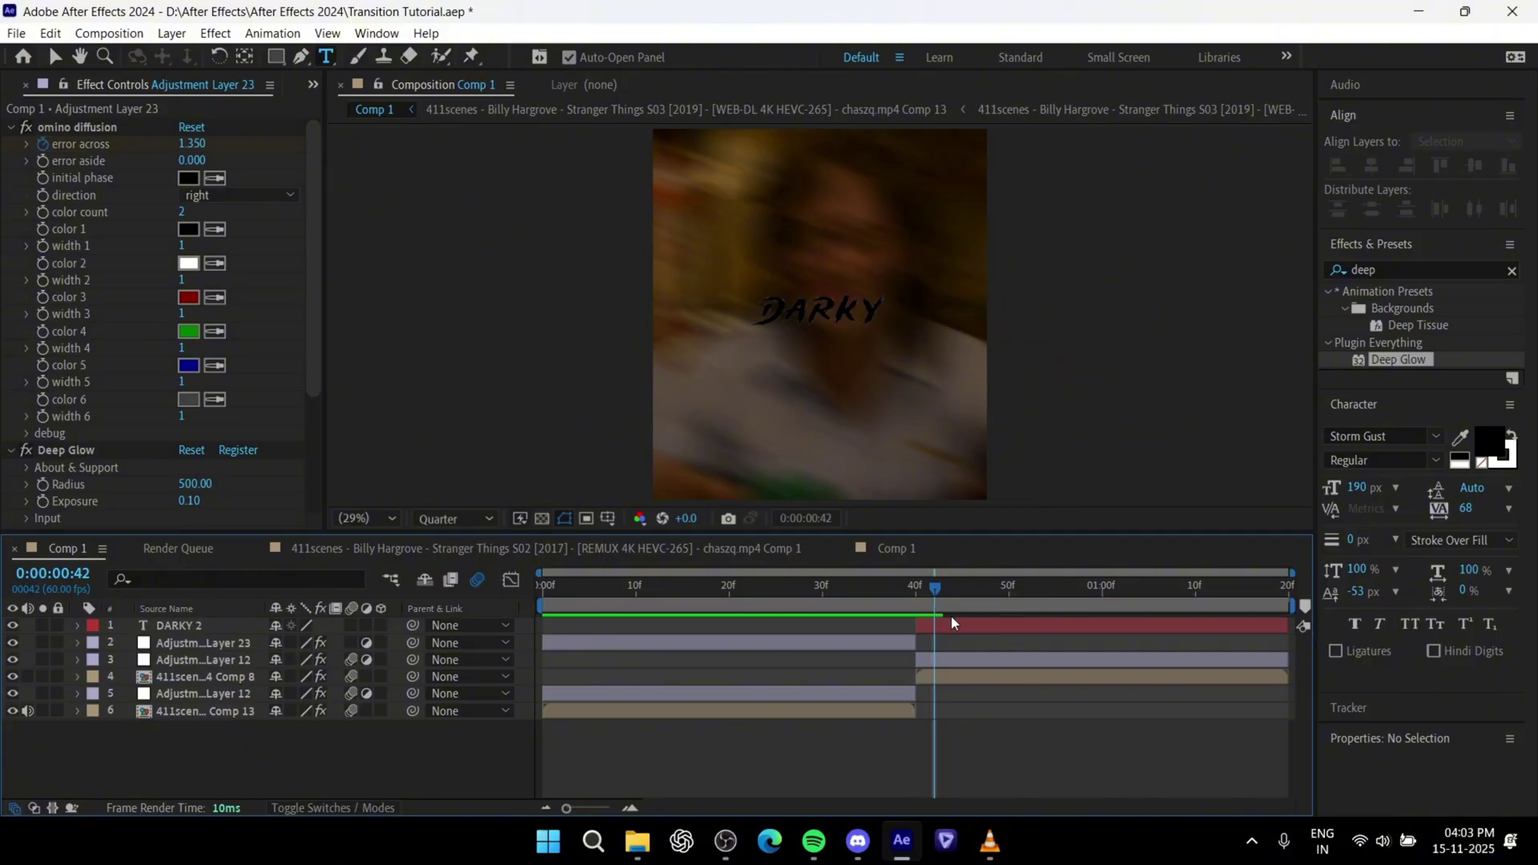
{"action": "key", "text": "ctrl+shift+d"}
{"action": "key", "text": "Delete"}
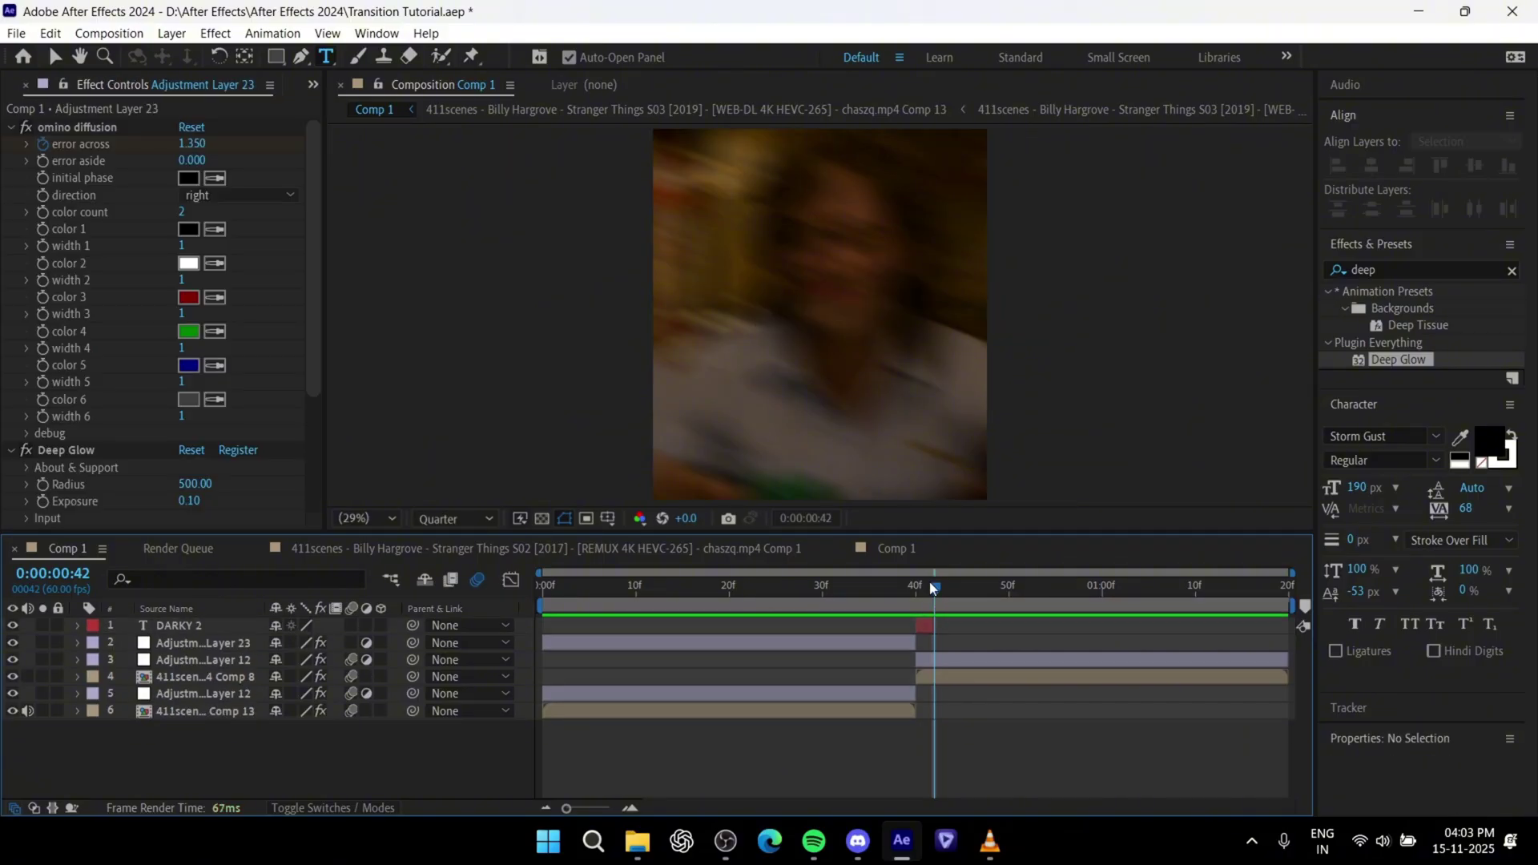
Step: Centre the DARKY 2 text horizontally and vertically in the frame
{"action": "left_click", "coordinate": [922, 598]}
{"action": "left_click", "coordinate": [922, 627]}
{"action": "left_click", "coordinate": [1372, 165]}
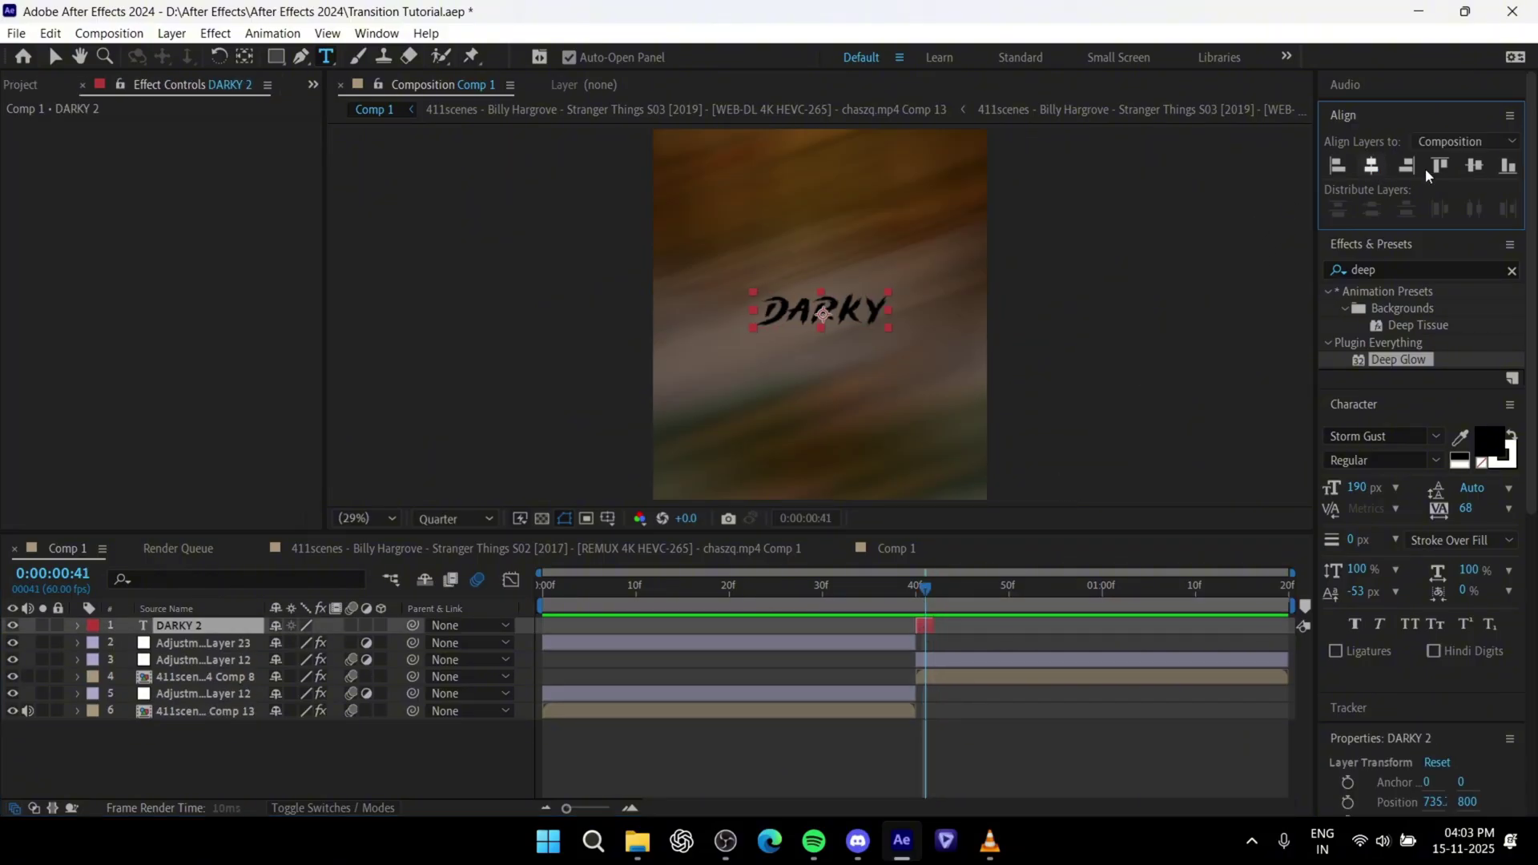
{"action": "left_click", "coordinate": [1475, 165]}
Step: Back at frame 40, start a new white solid, undoing an accidental adjustment layer
{"action": "left_click_drag", "start_coordinate": [925, 598], "coordinate": [916, 607]}
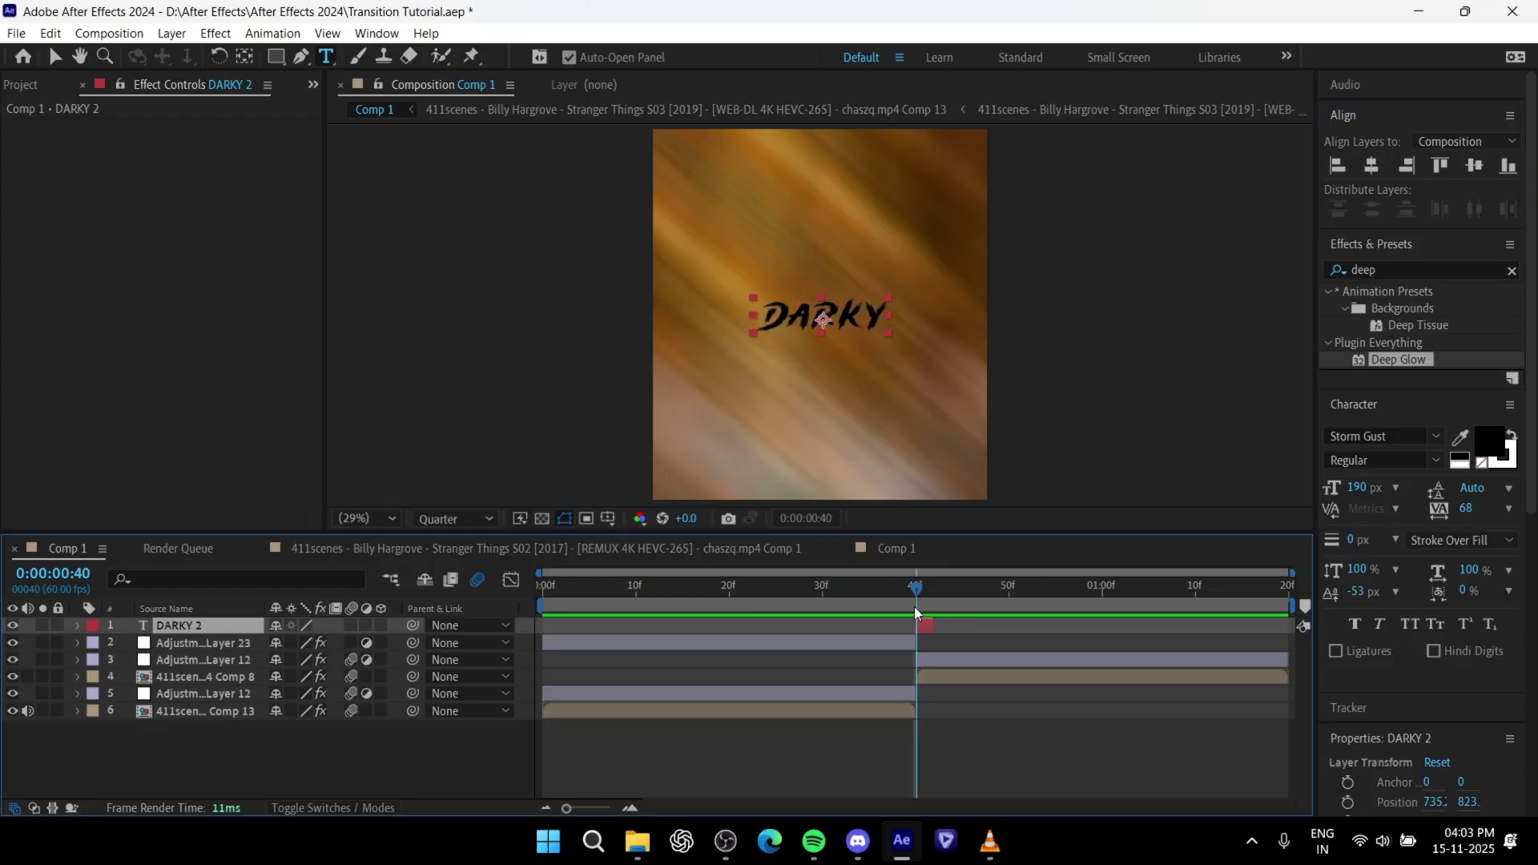
{"action": "key", "text": "ctrl+alt+y"}
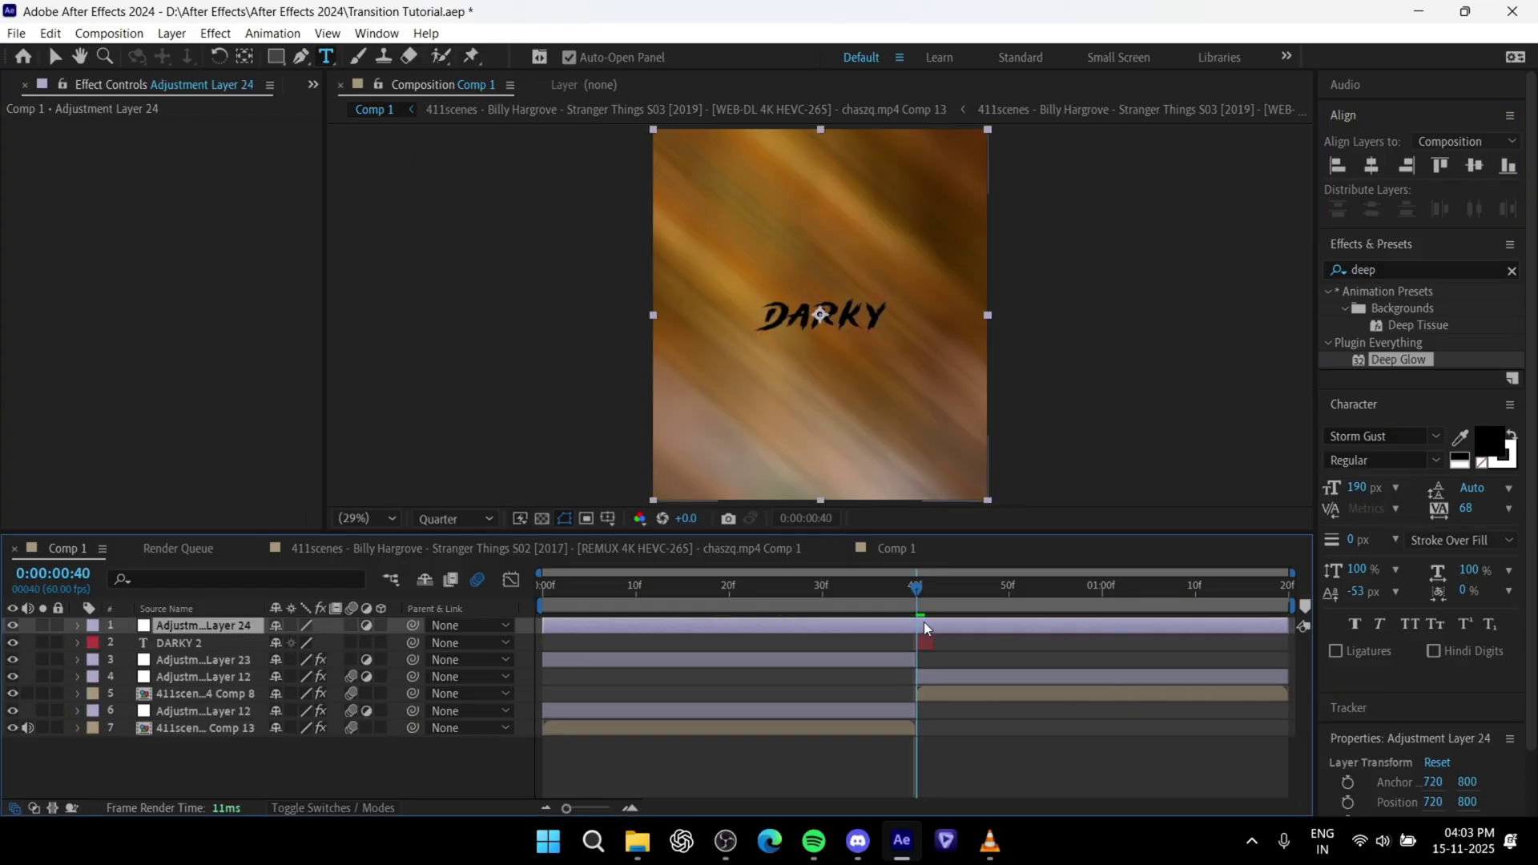
{"action": "key", "text": "ctrl+z"}
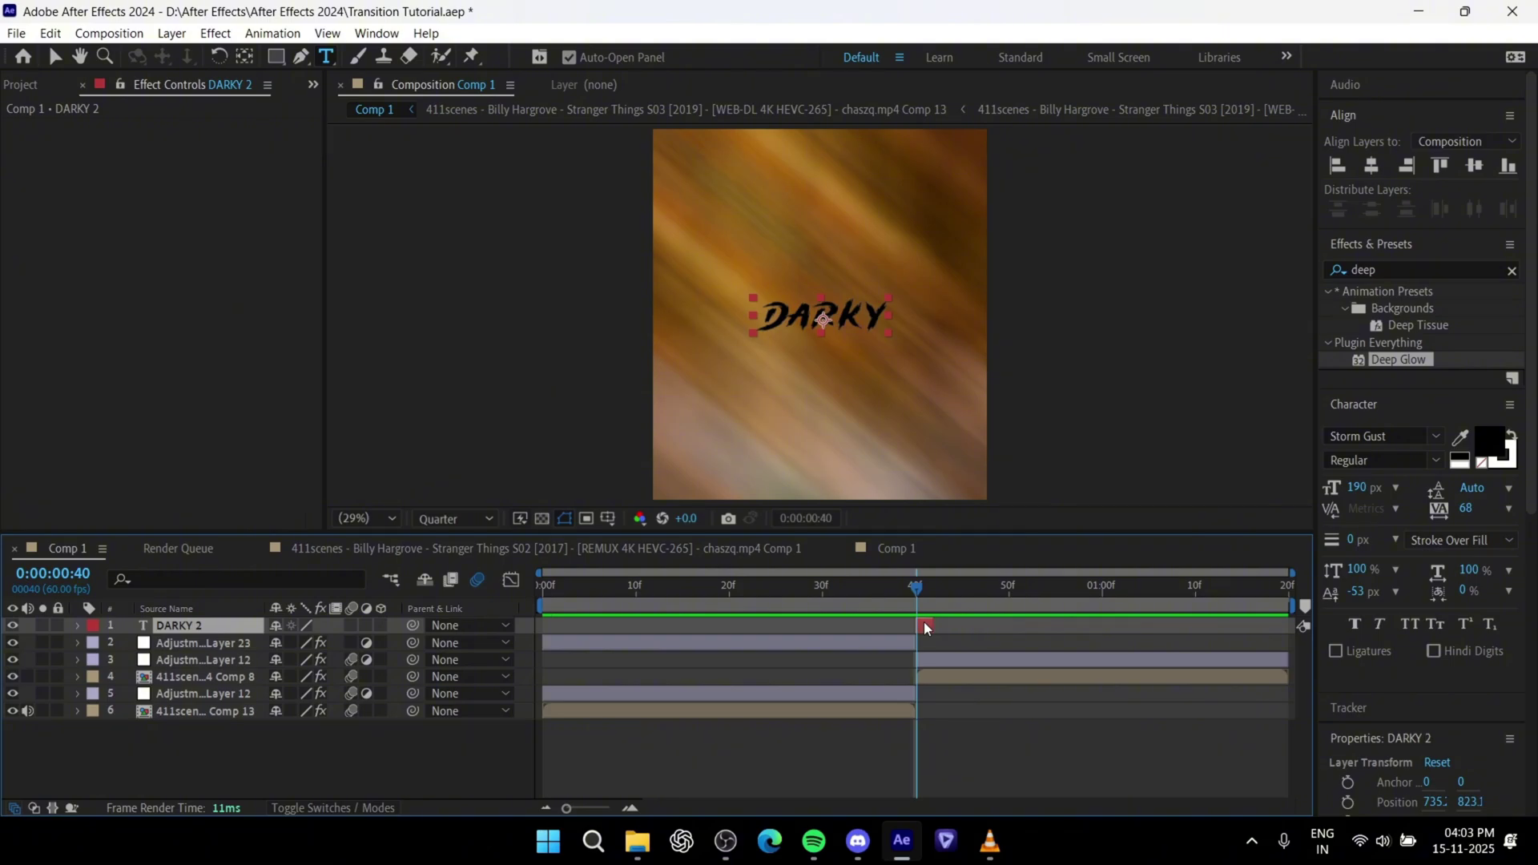
{"action": "key", "text": "ctrl+y"}
Step: Create White Solid 14, trim it to frames 40–42, and move it beneath DARKY 2
{"action": "left_click", "coordinate": [843, 603]}
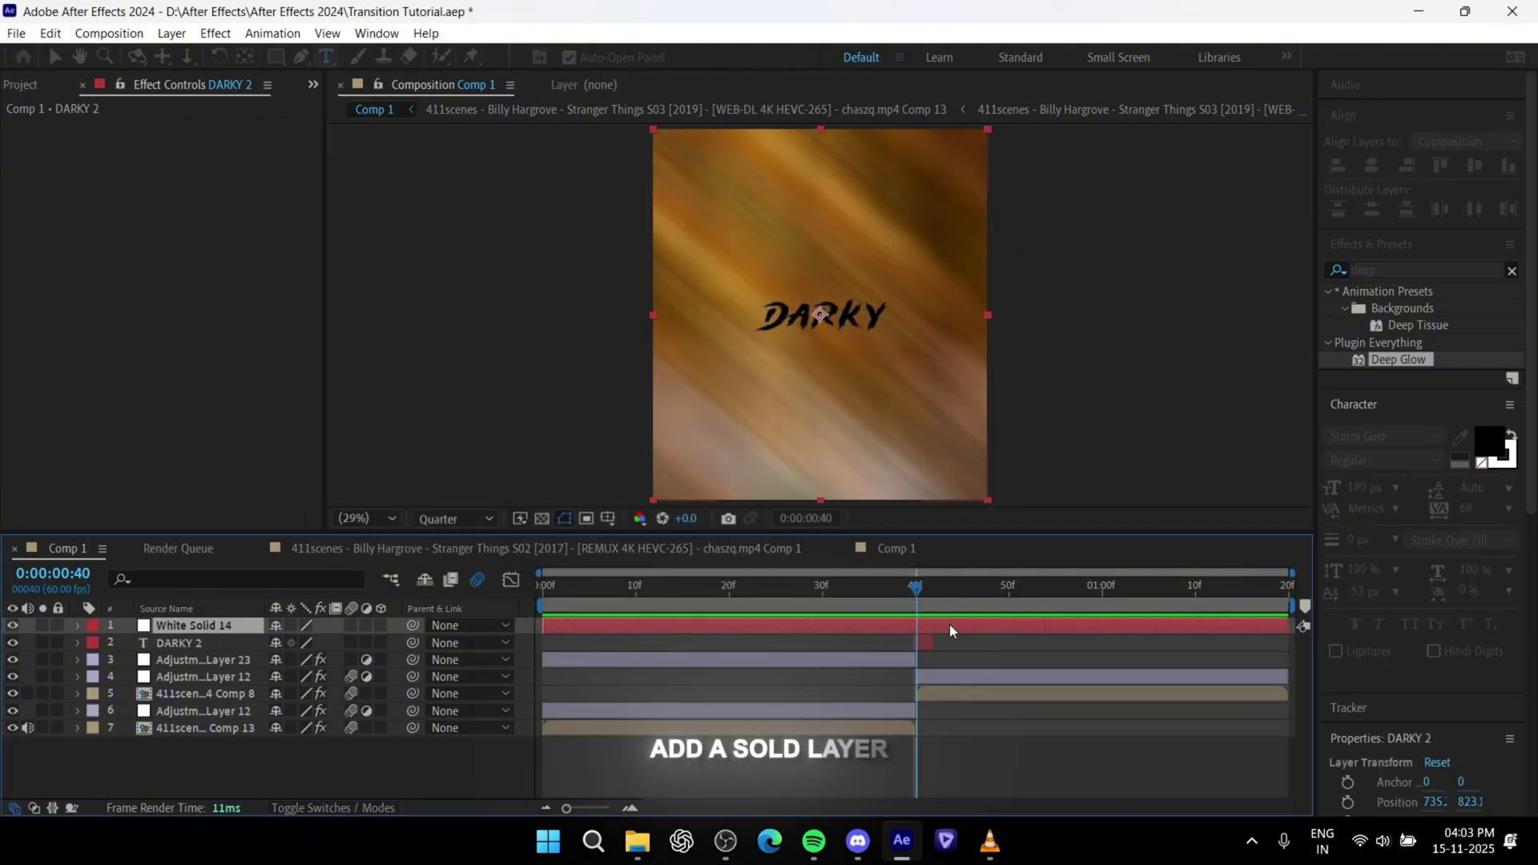
{"action": "key", "text": "ctrl+shift+d"}
{"action": "left_click", "coordinate": [896, 643]}
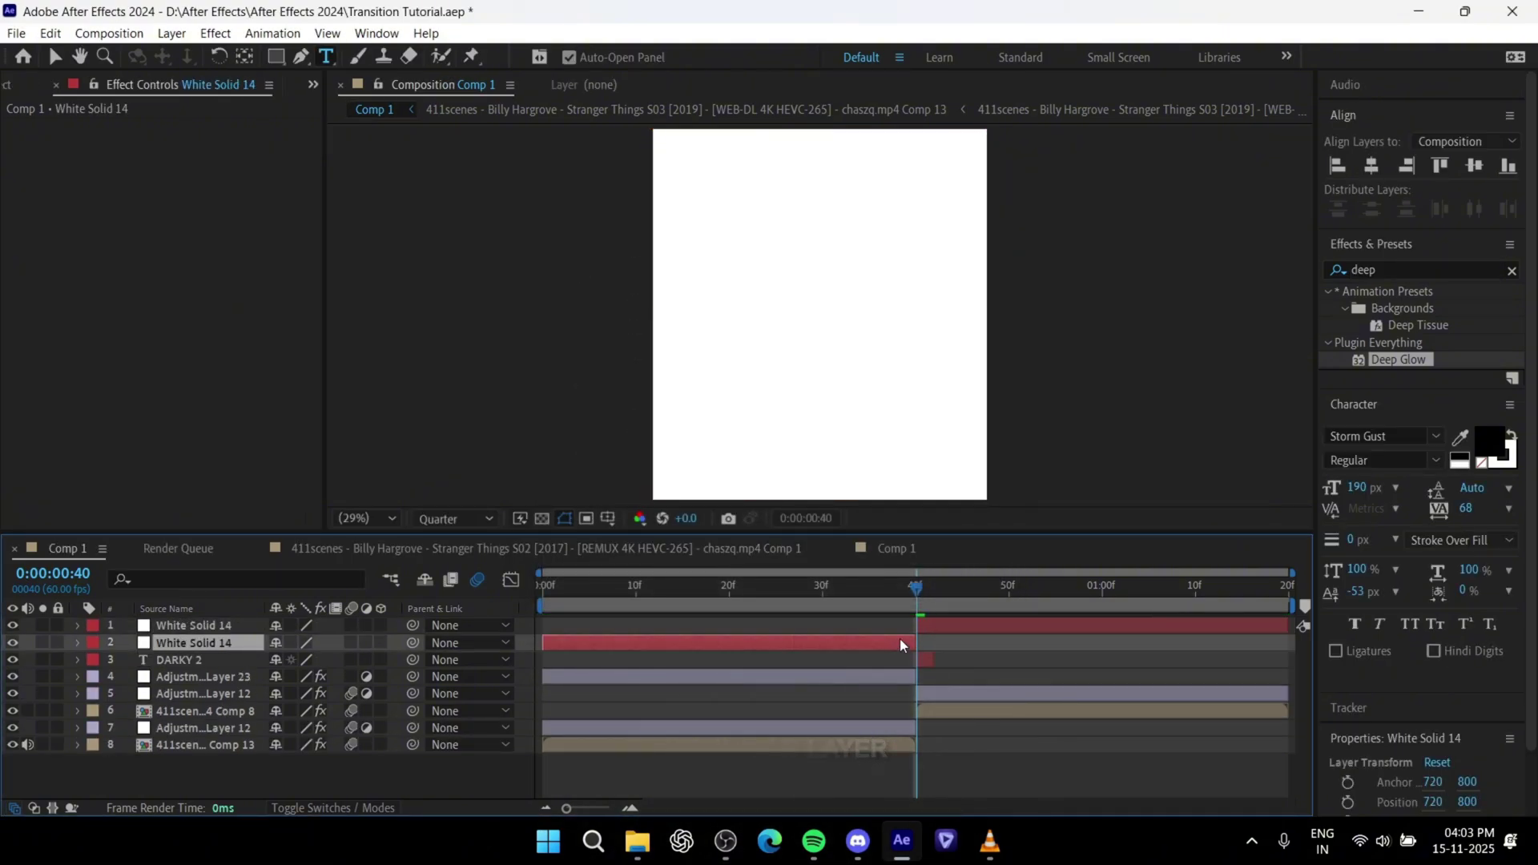
{"action": "key", "text": "Delete"}
{"action": "left_click_drag", "start_coordinate": [916, 591], "coordinate": [935, 597]}
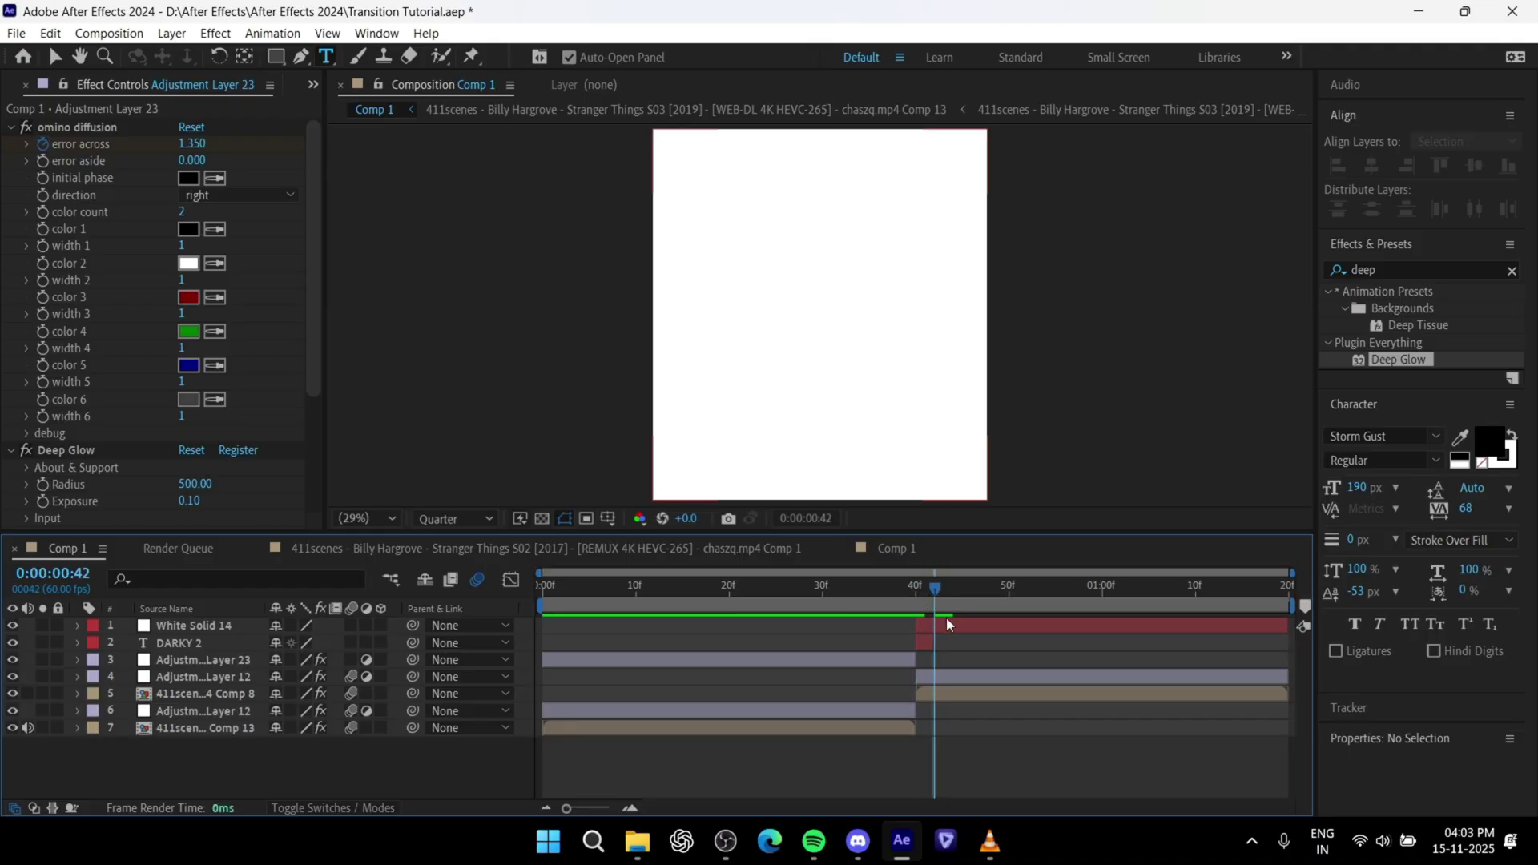
{"action": "left_click", "coordinate": [948, 625]}
{"action": "key", "text": "ctrl+shift+d"}
{"action": "key", "text": "Delete"}
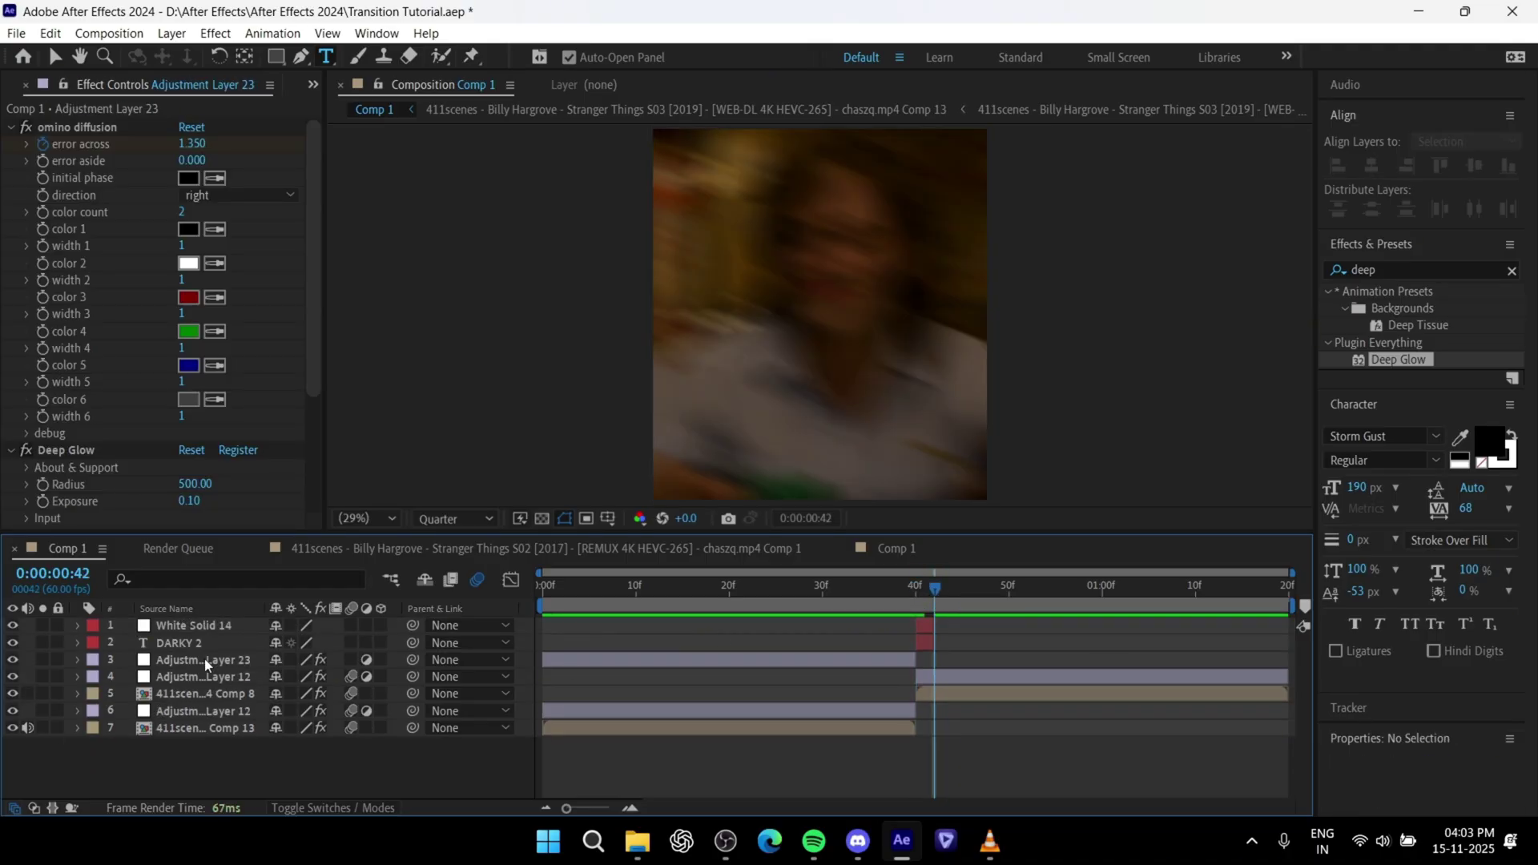
{"action": "left_click_drag", "start_coordinate": [213, 627], "coordinate": [218, 650]}
Step: Preview from the start, enable motion blur on layers 1–3, and preview again
{"action": "key", "text": "Home"}
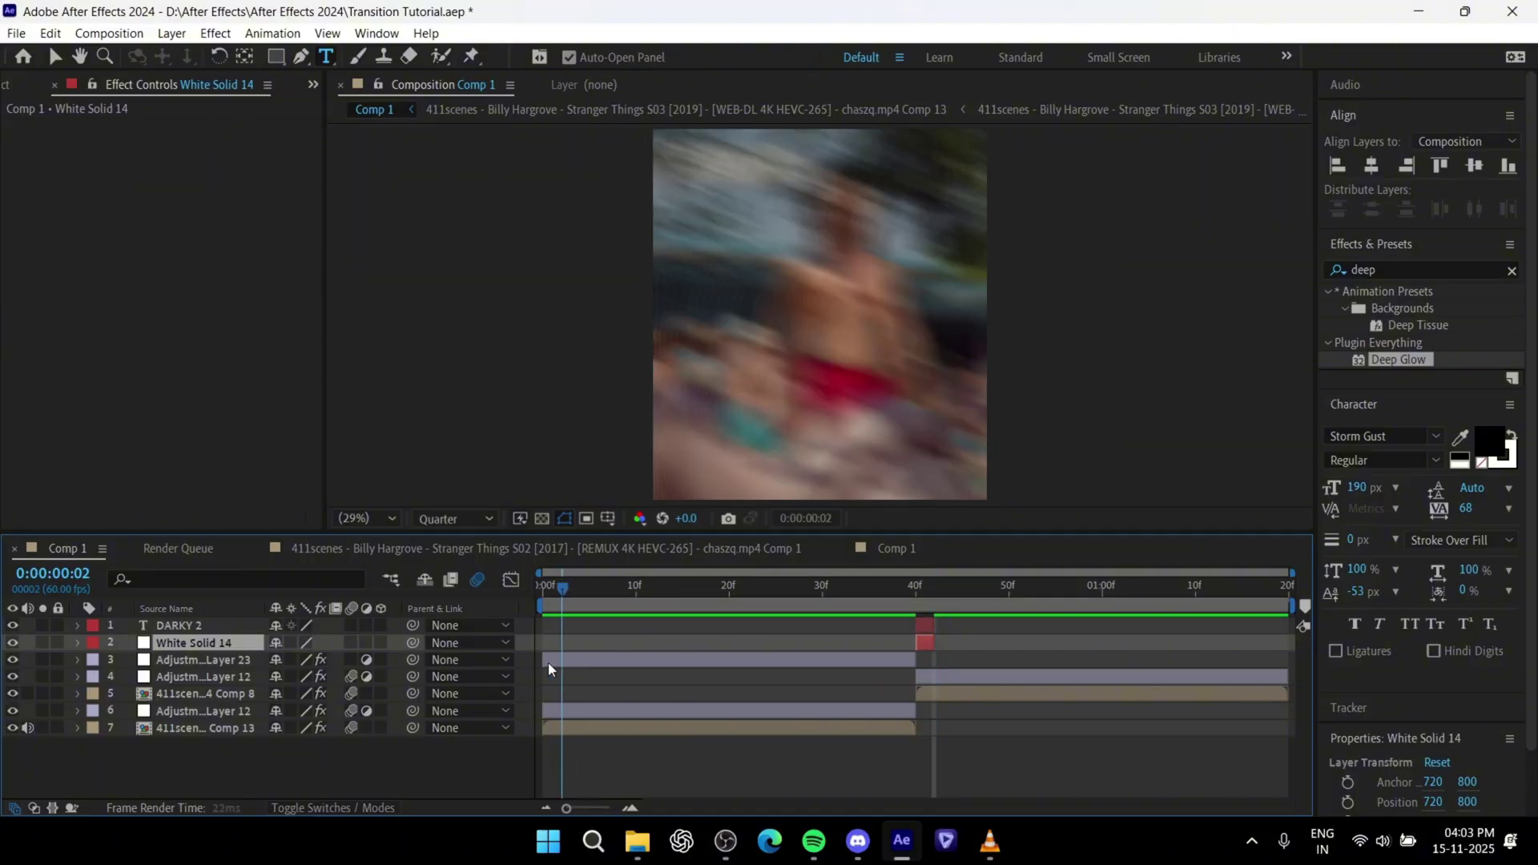
{"action": "key", "text": "space"}
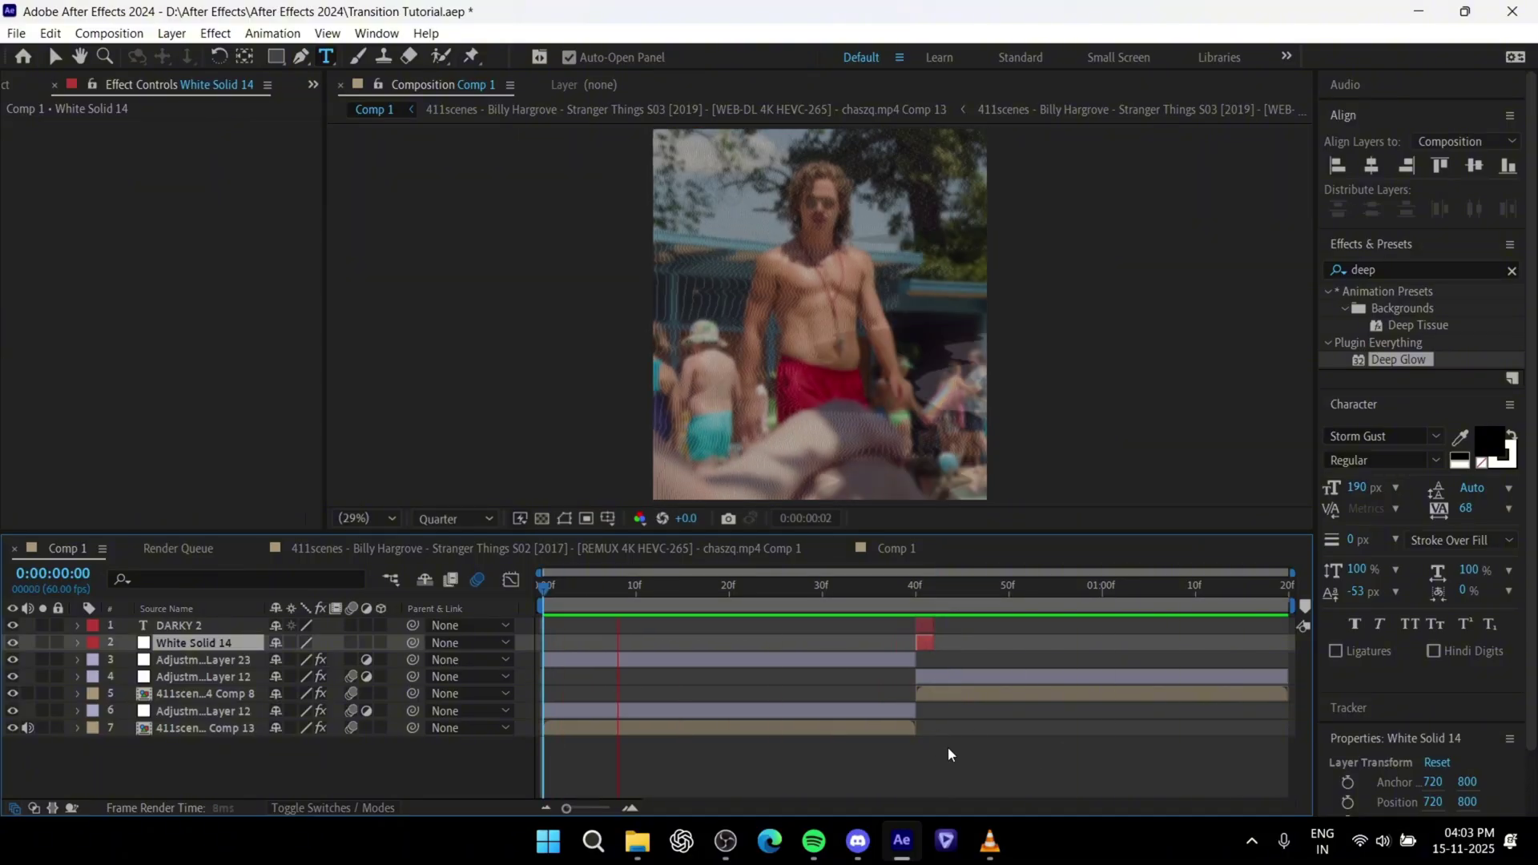
{"action": "key", "text": "space"}
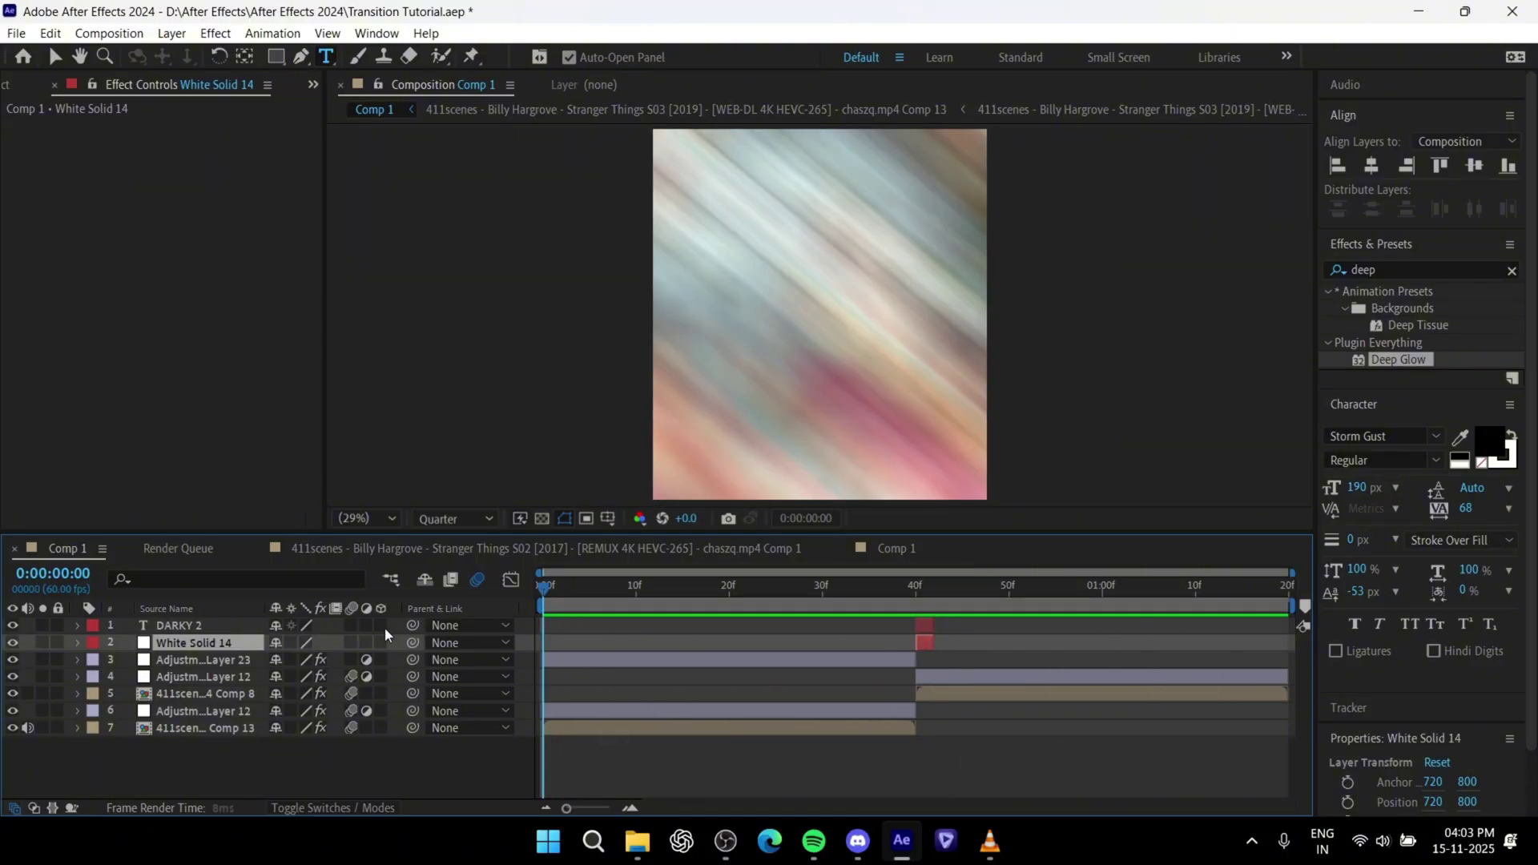
{"action": "left_click_drag", "start_coordinate": [347, 625], "coordinate": [353, 659]}
{"action": "key", "text": "space"}
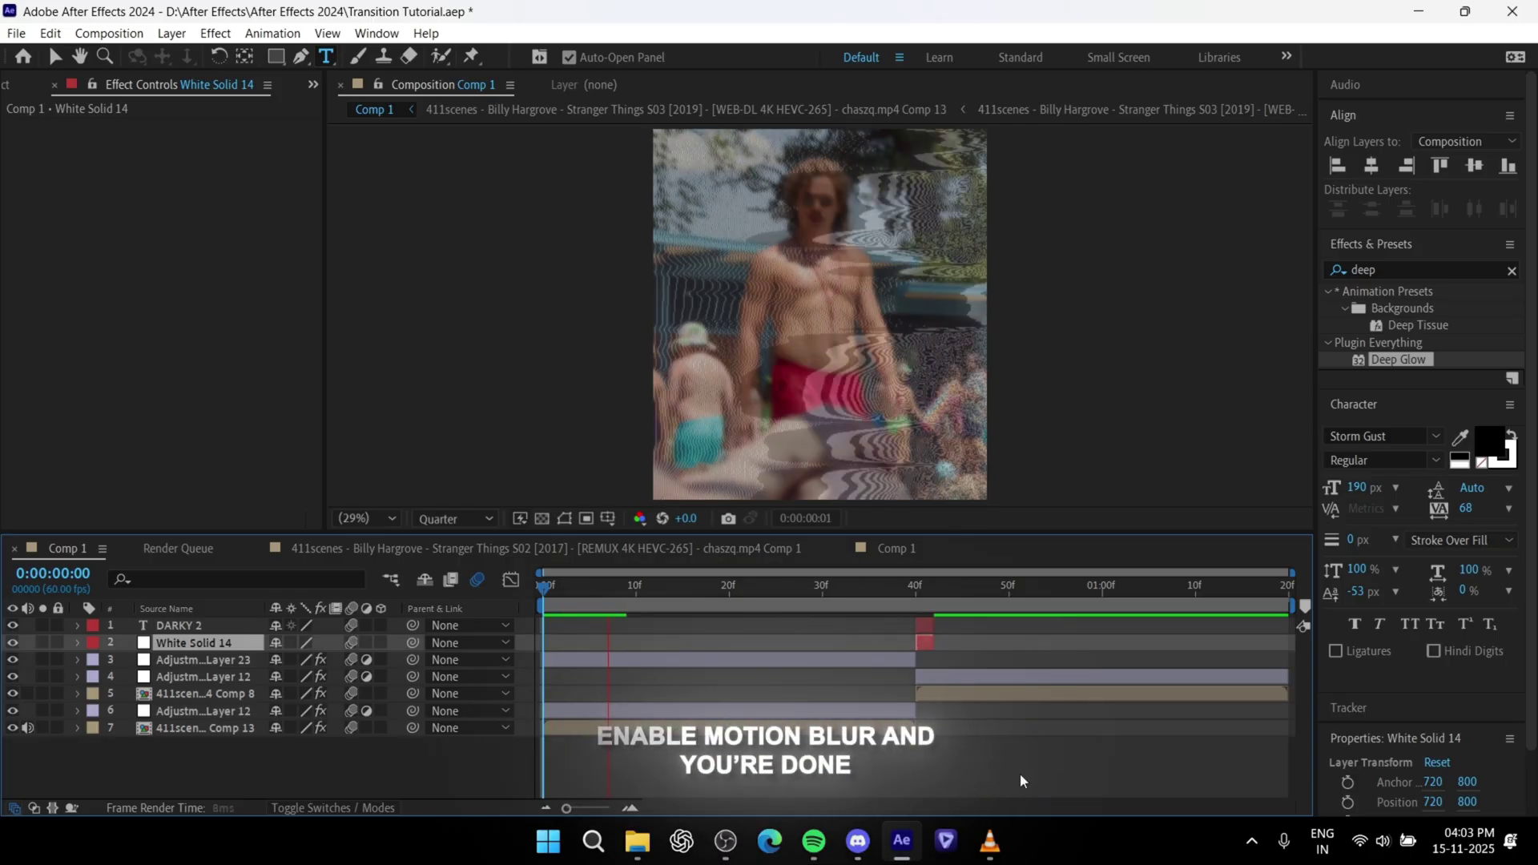